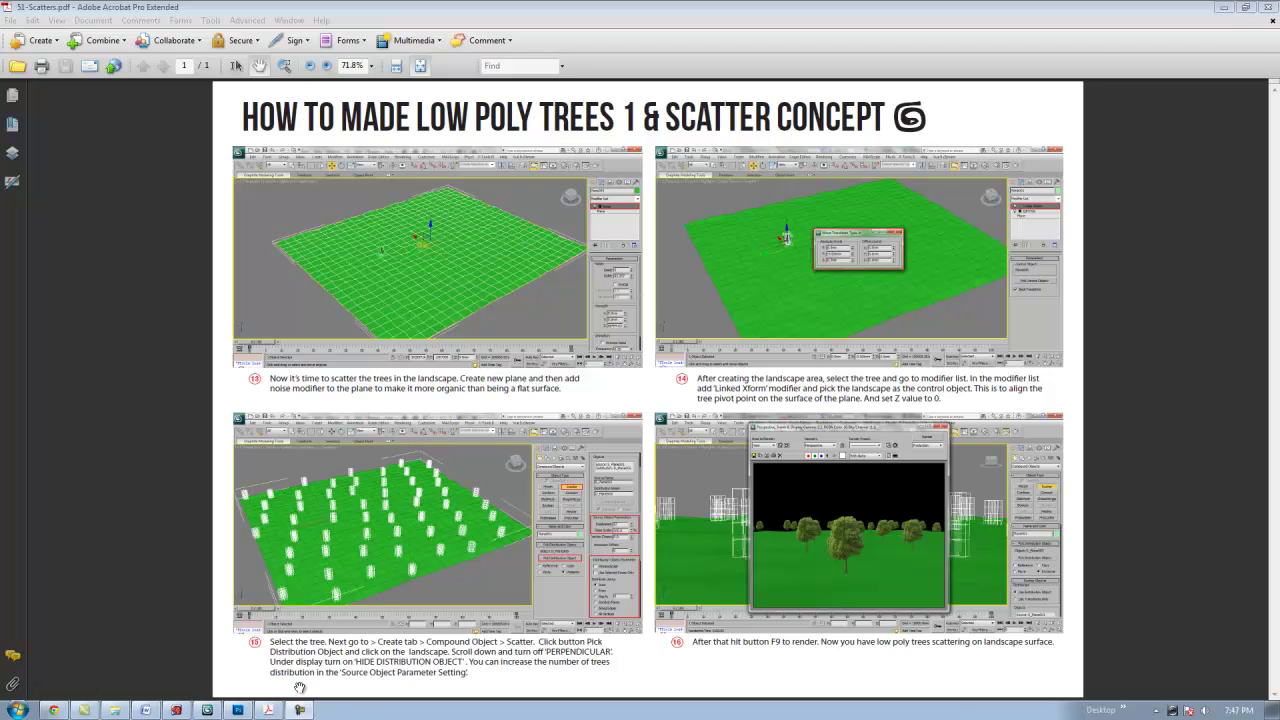
Step: Switch to Photoshop and examine the cut-out tree image on its transparent background up close and as a whole
left_click(240, 711)
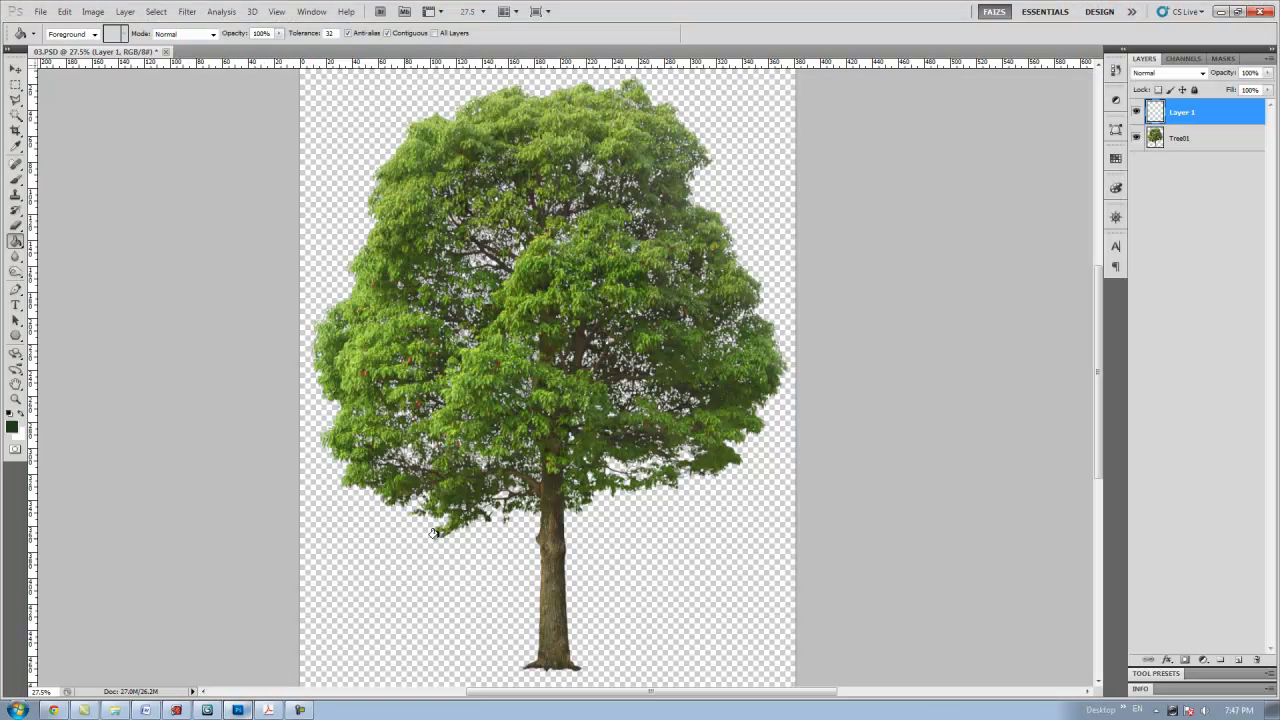
scroll(500, 522, "down", 3)
scroll(529, 509, "up", 2)
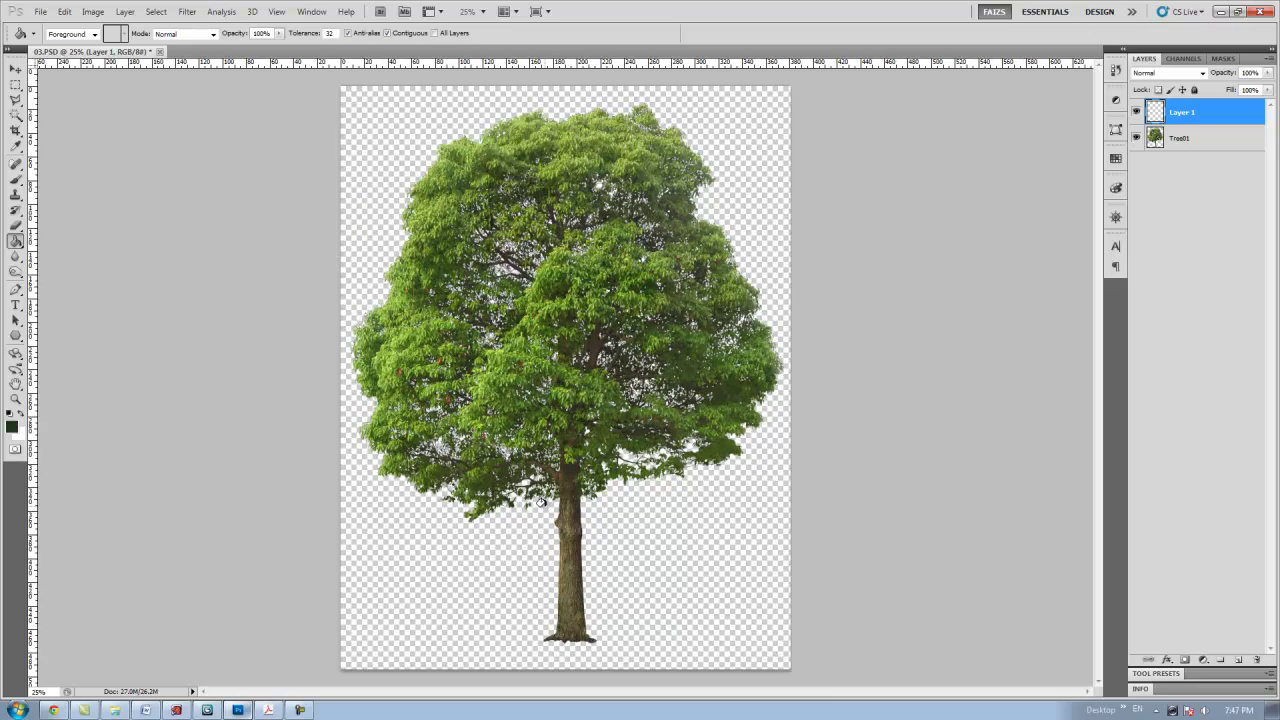
scroll(552, 520, "up", 1, "alt")
scroll(555, 520, "down", 2, "alt")
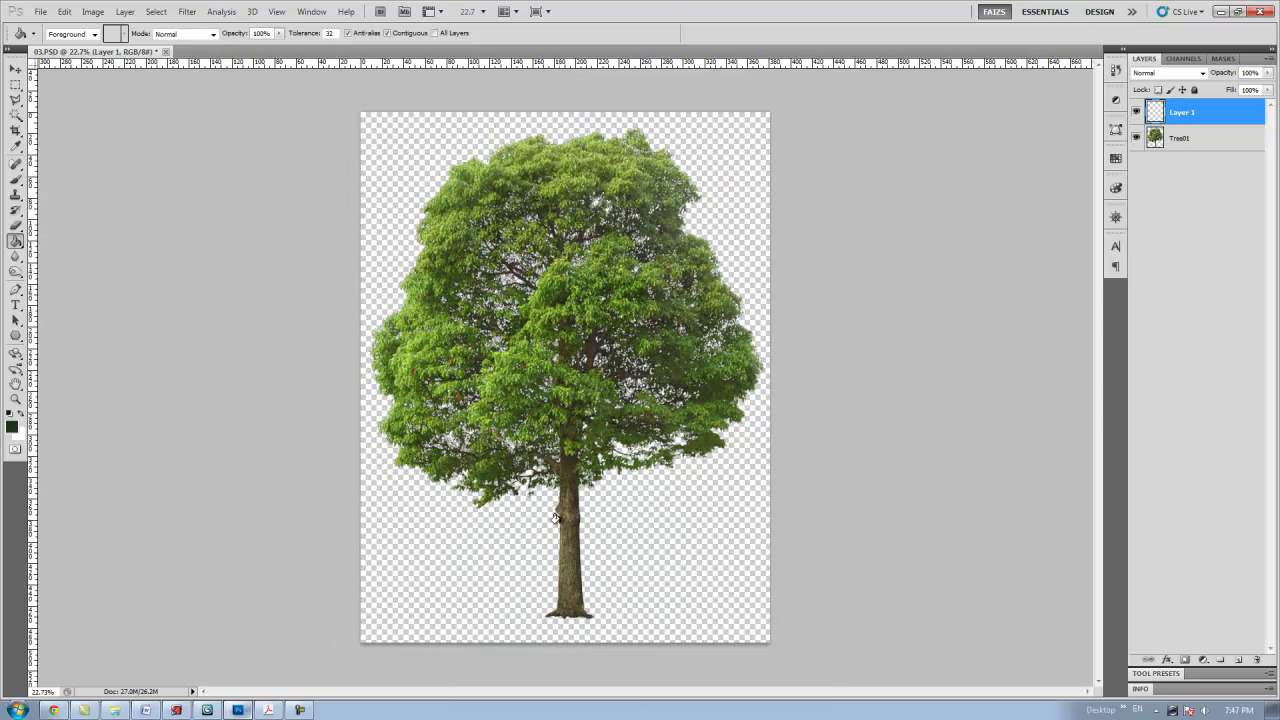
scroll(560, 464, "up", 2, "alt")
scroll(535, 327, "up", 1, "alt")
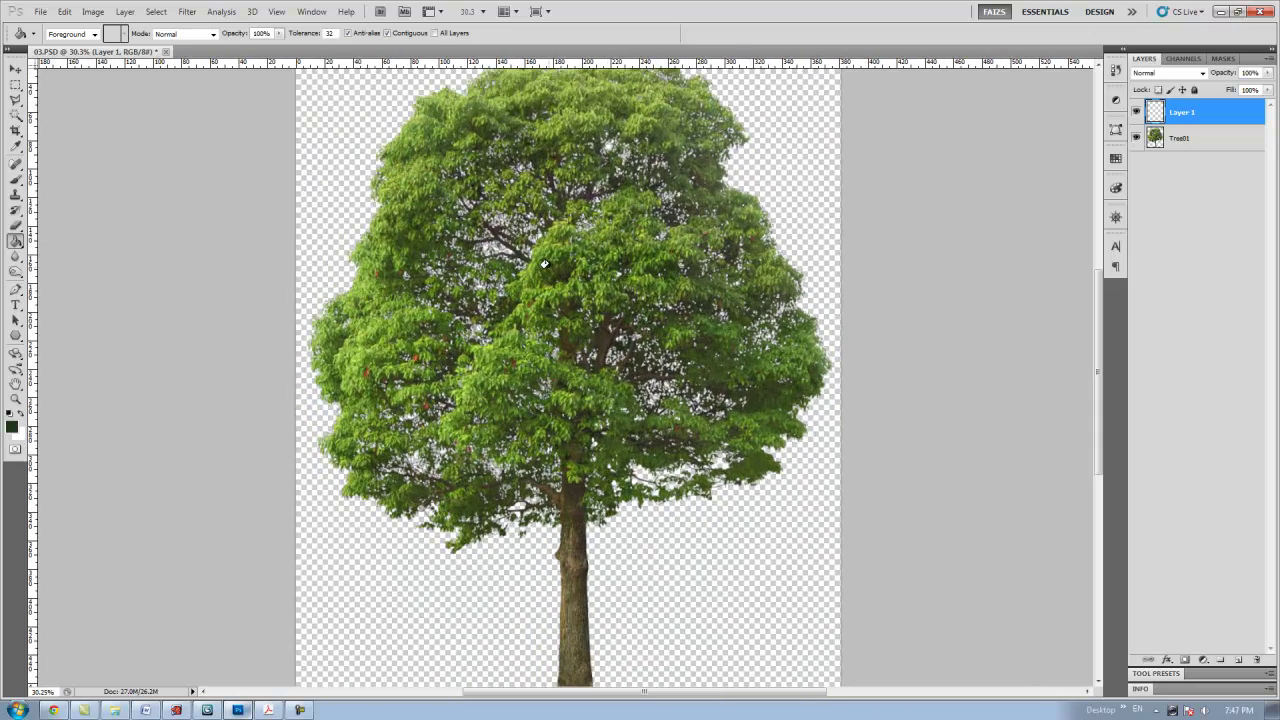
scroll(541, 298, "down", 1, "alt")
scroll(540, 301, "down", 1, "alt")
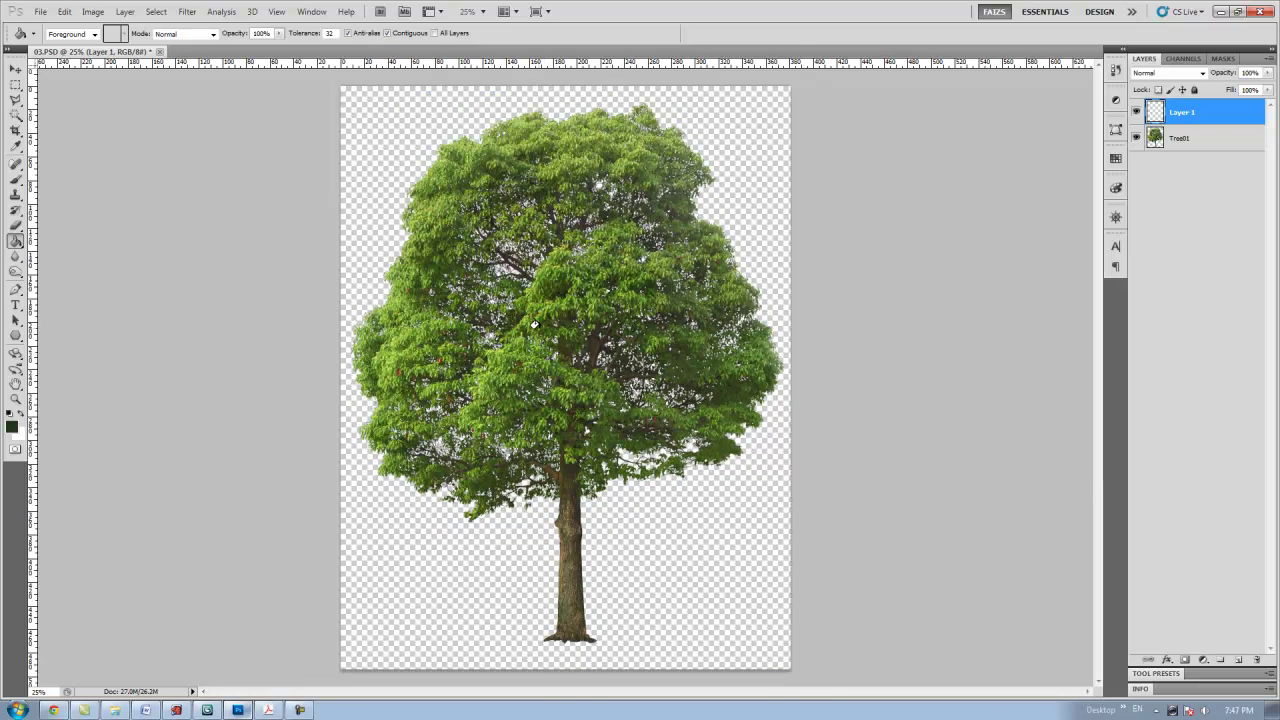
scroll(535, 325, "up", 1, "alt")
scroll(537, 327, "up", 1, "alt")
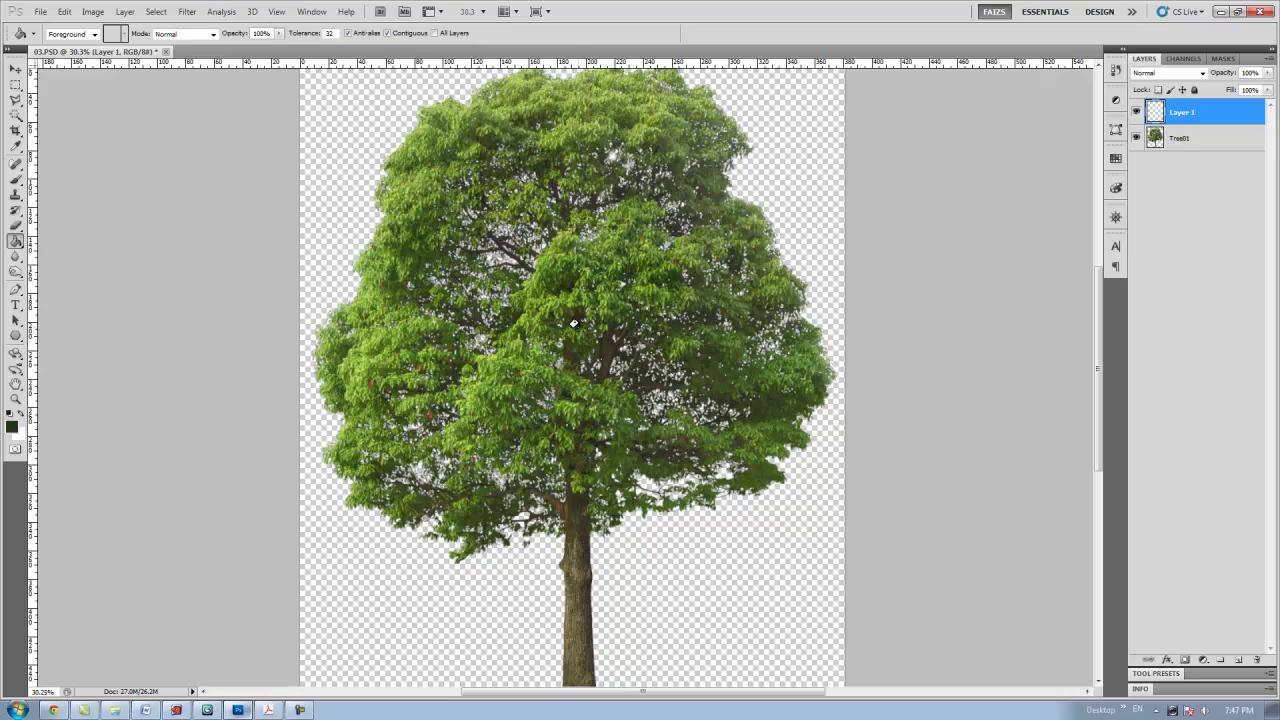
Step: Sample a dark green from the tree's foliage and fill a new layer with it using the Paint Bucket
left_click(16, 146)
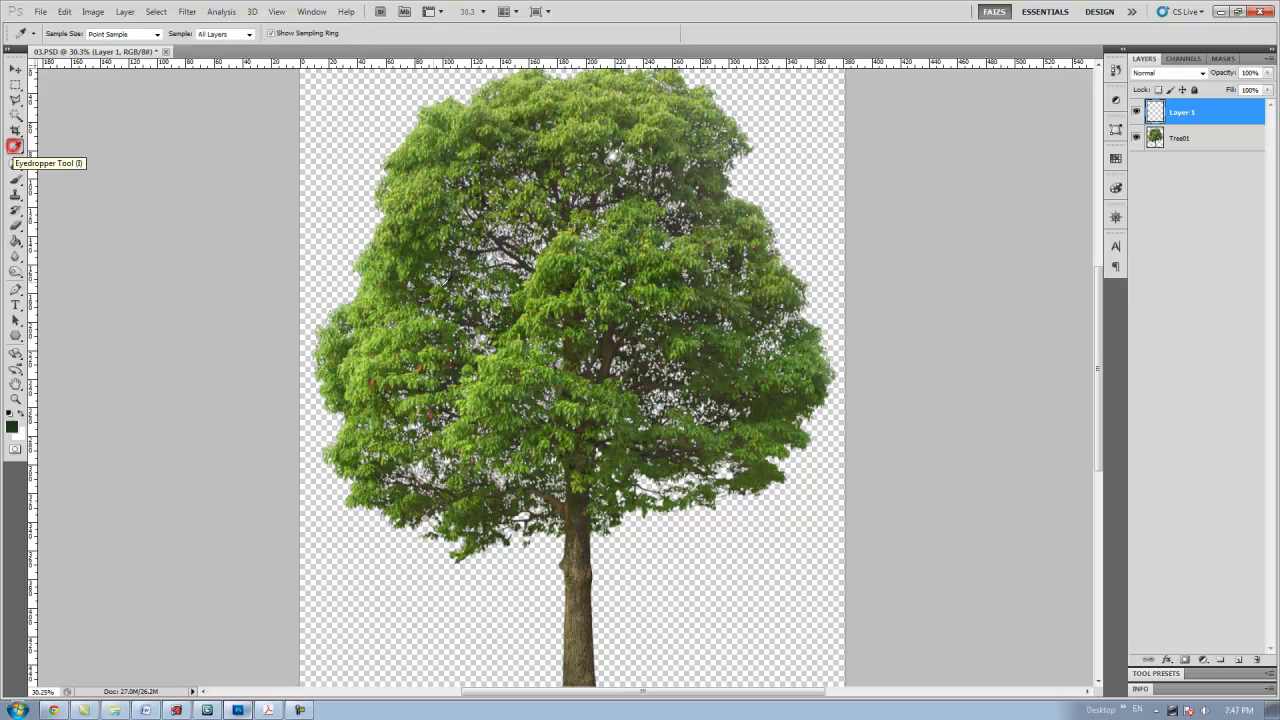
left_click(409, 245)
left_click(1238, 662)
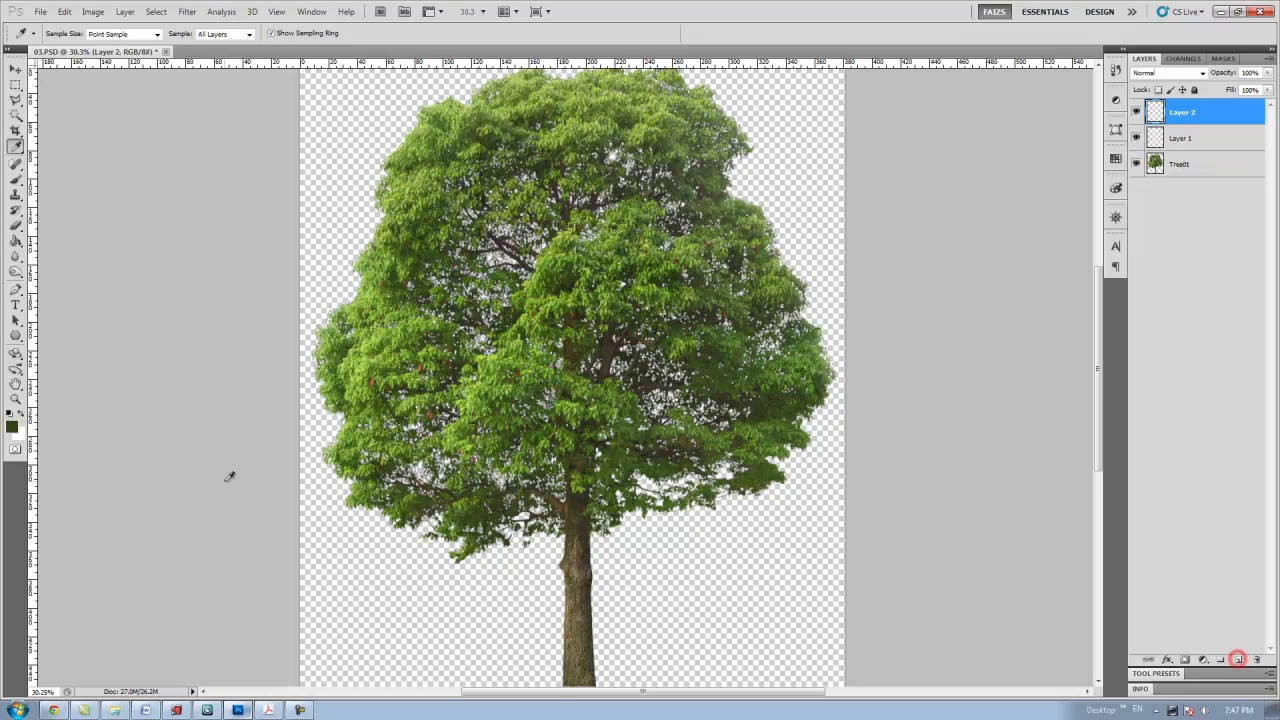
left_click(15, 241)
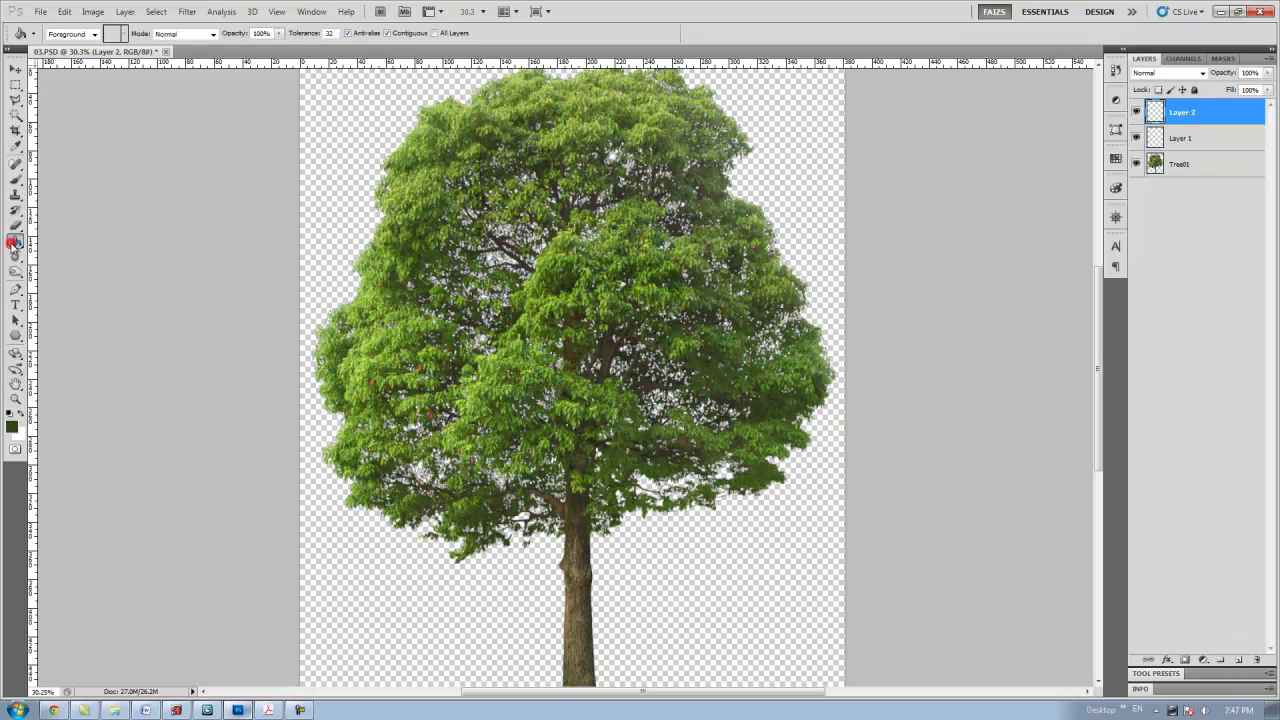
left_click(427, 212)
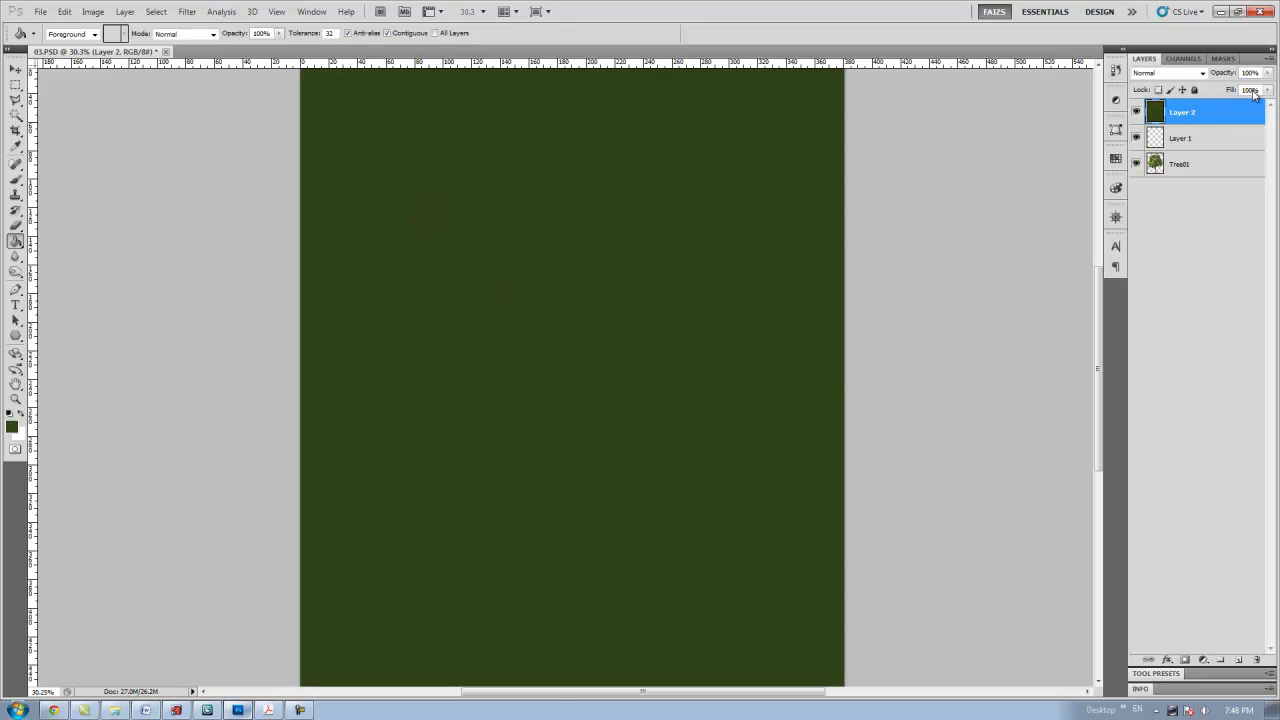
Step: Move the green-filled layer beneath Tree01 and delete the empty Layer 1
left_click_drag(1193, 118, 1195, 176)
left_click(1198, 112)
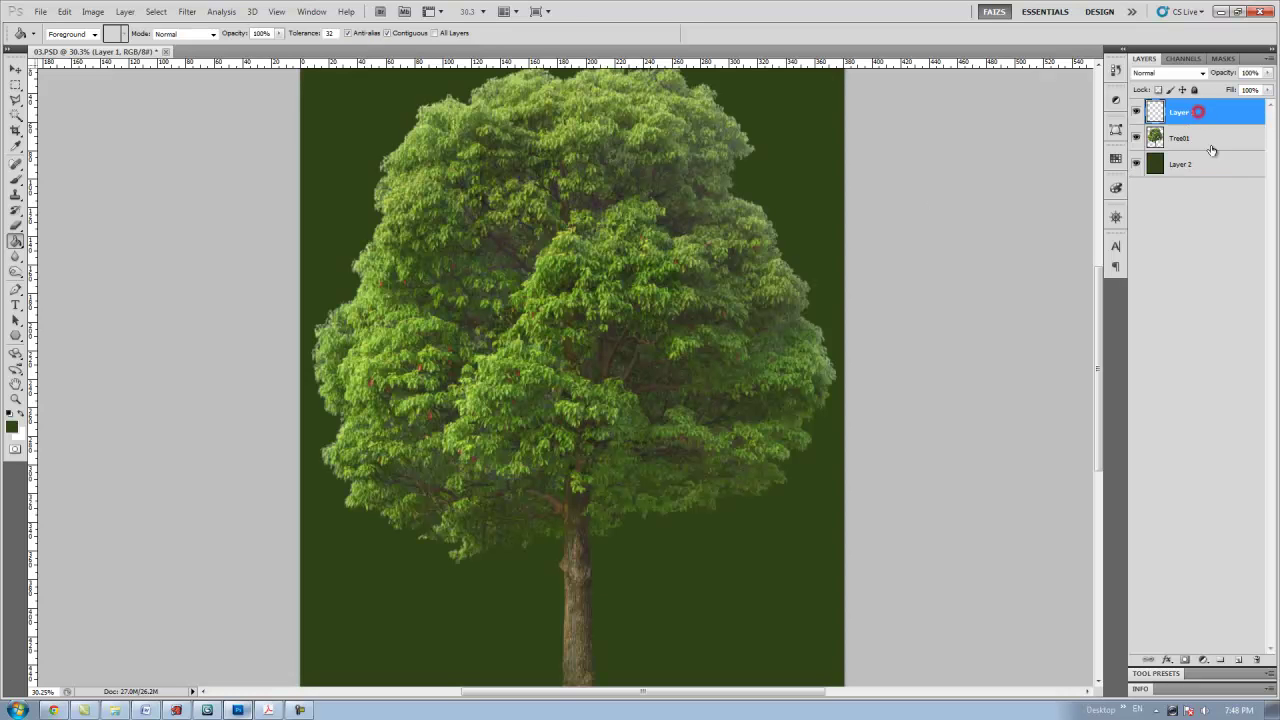
left_click(1257, 660)
left_click(591, 269)
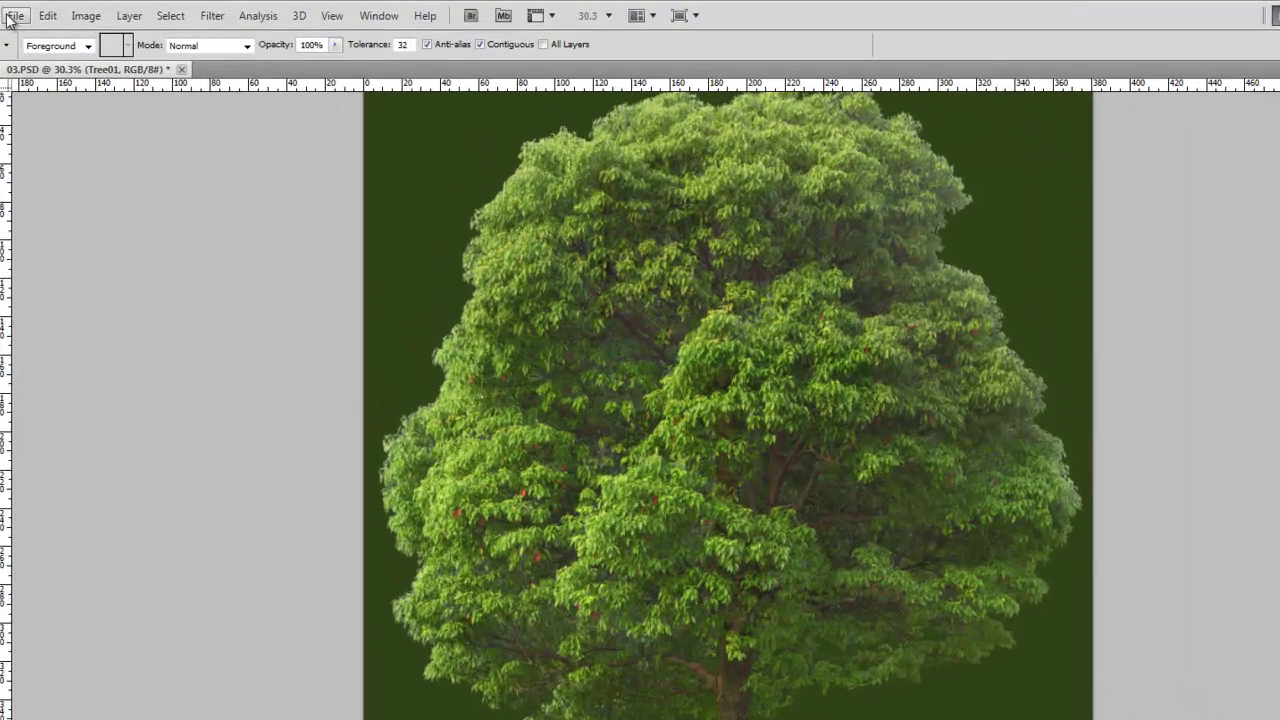
Step: Save a JPEG copy of the tree on green as Tree01 in the Trees folder at maximum quality 12
left_click(40, 11)
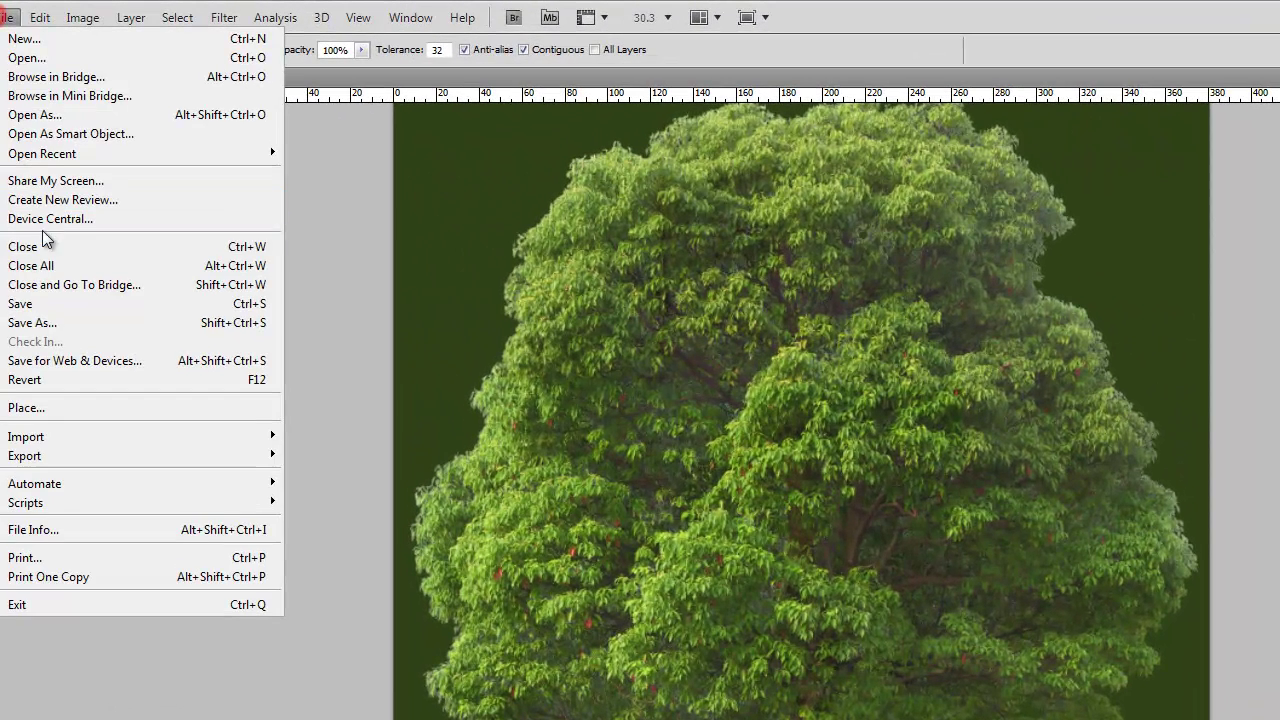
left_click(30, 324)
left_click(603, 444)
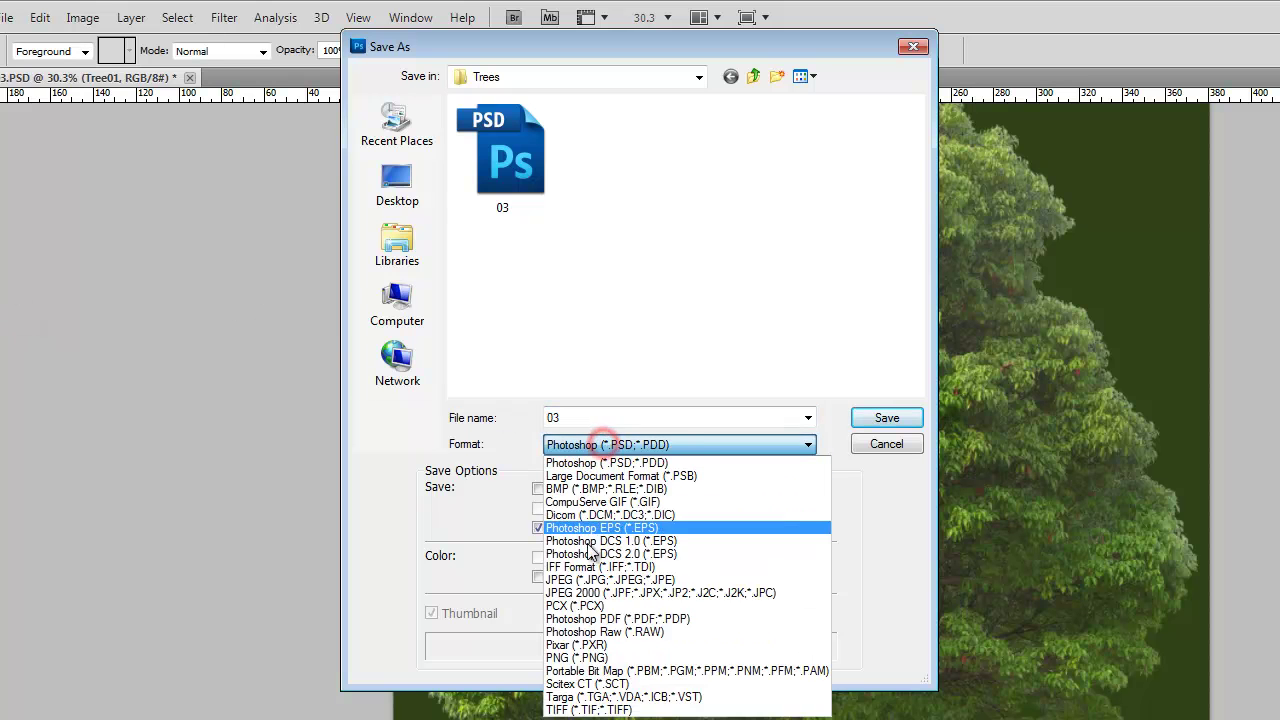
left_click(588, 579)
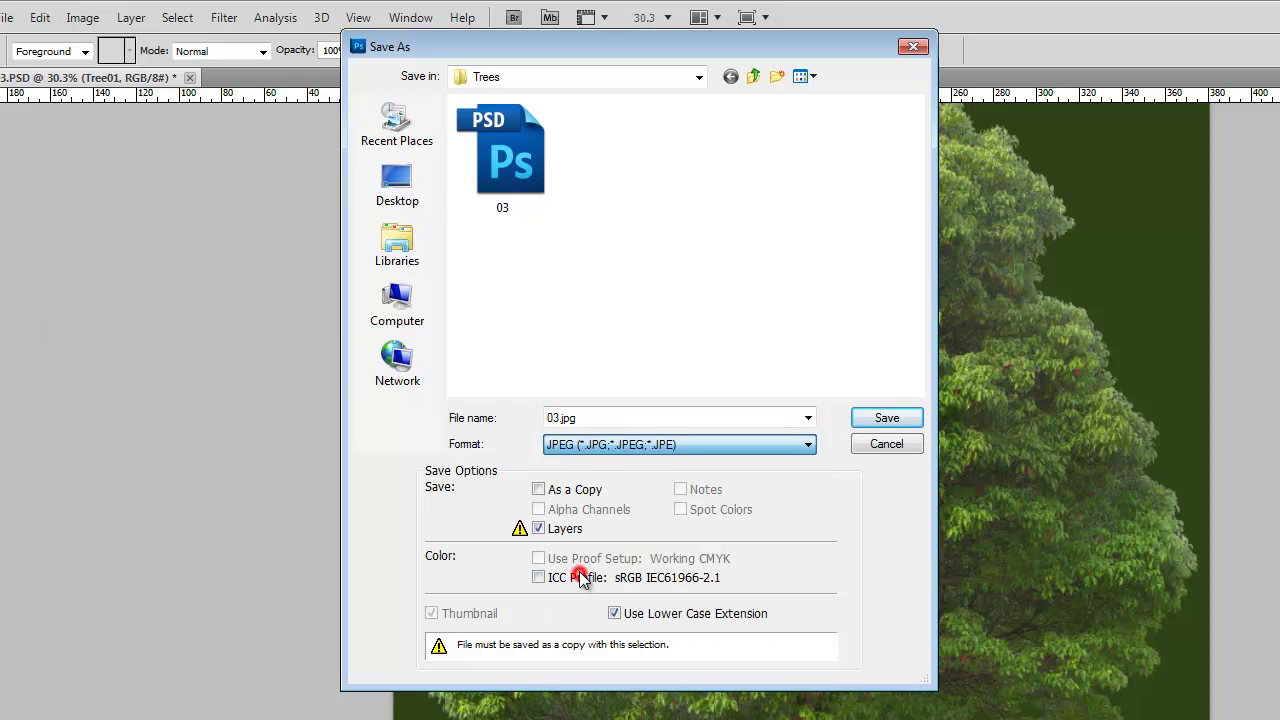
double_click(620, 418)
type("Tree01")
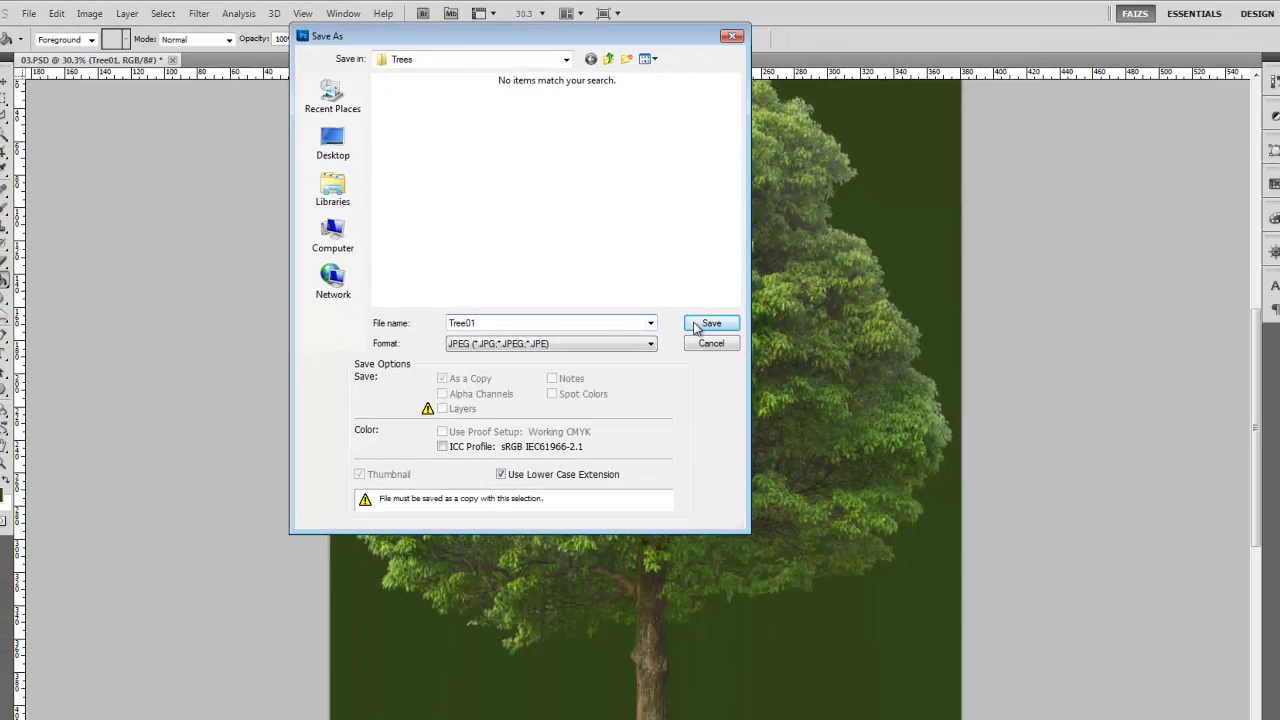
left_click(887, 418)
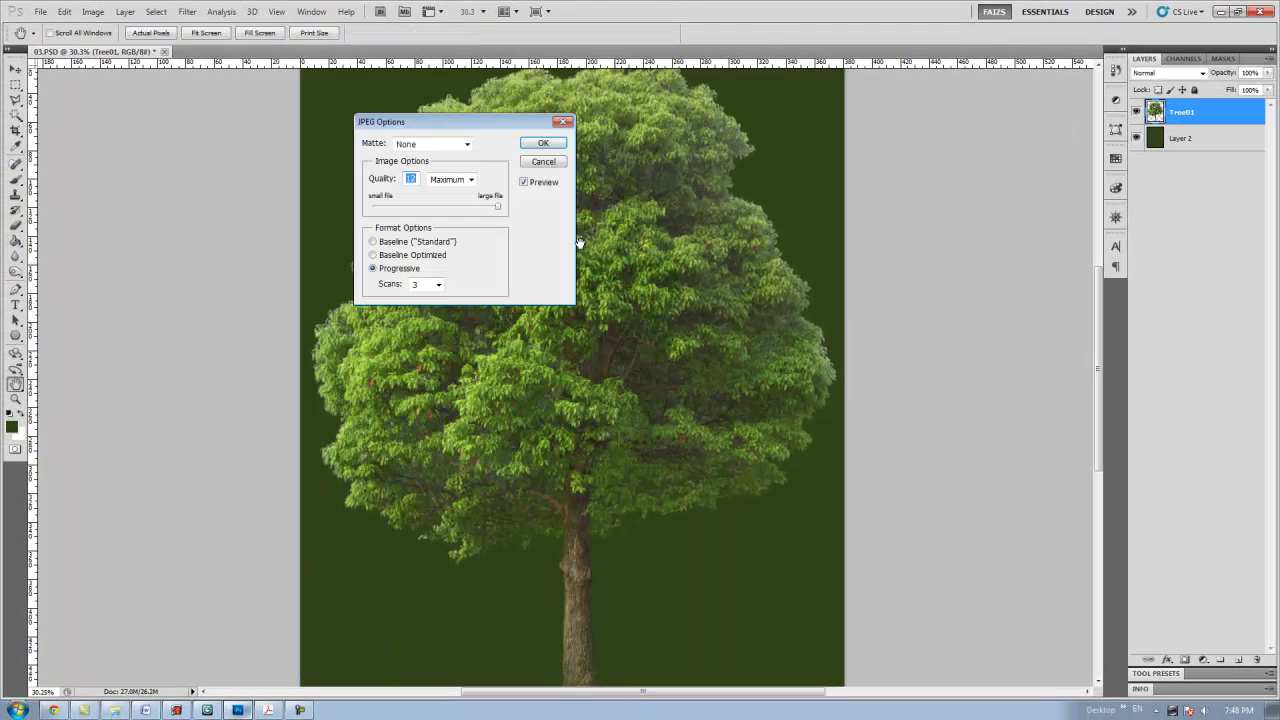
left_click(543, 143)
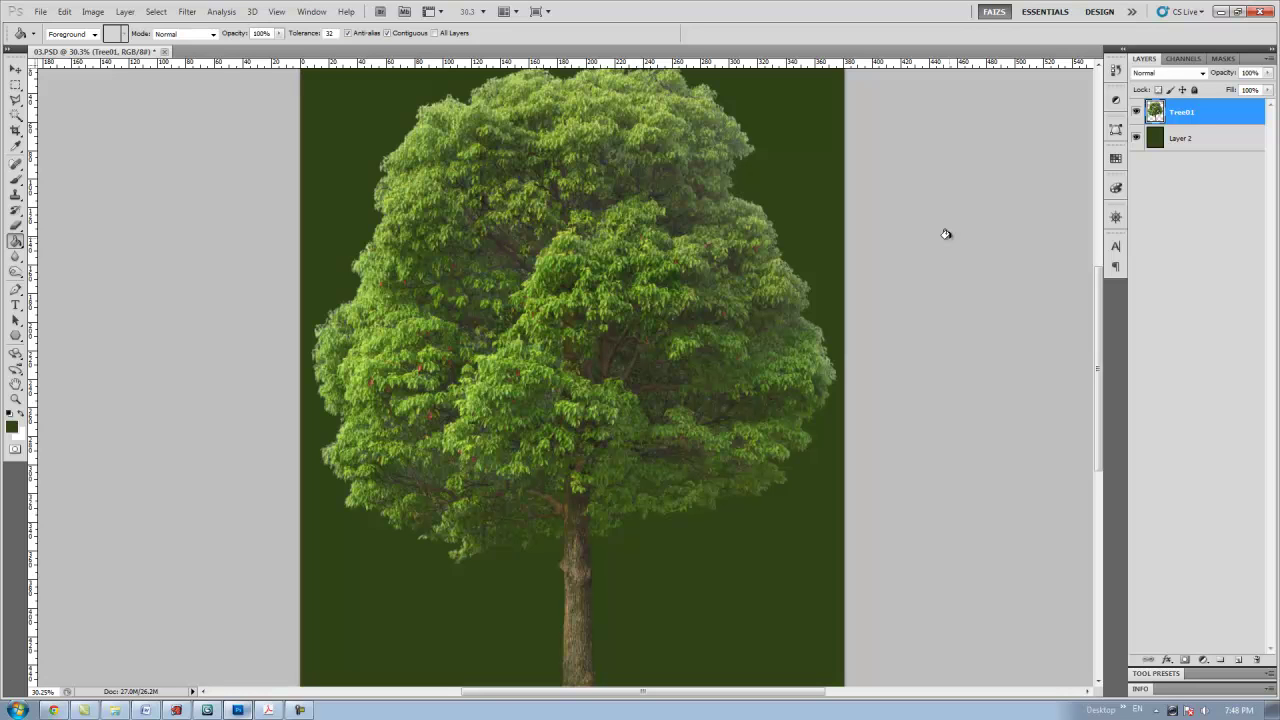
Step: Load the Tree01 layer's outline as a selection and fill it with white in a new alpha channel
left_click(1155, 110, "ctrl")
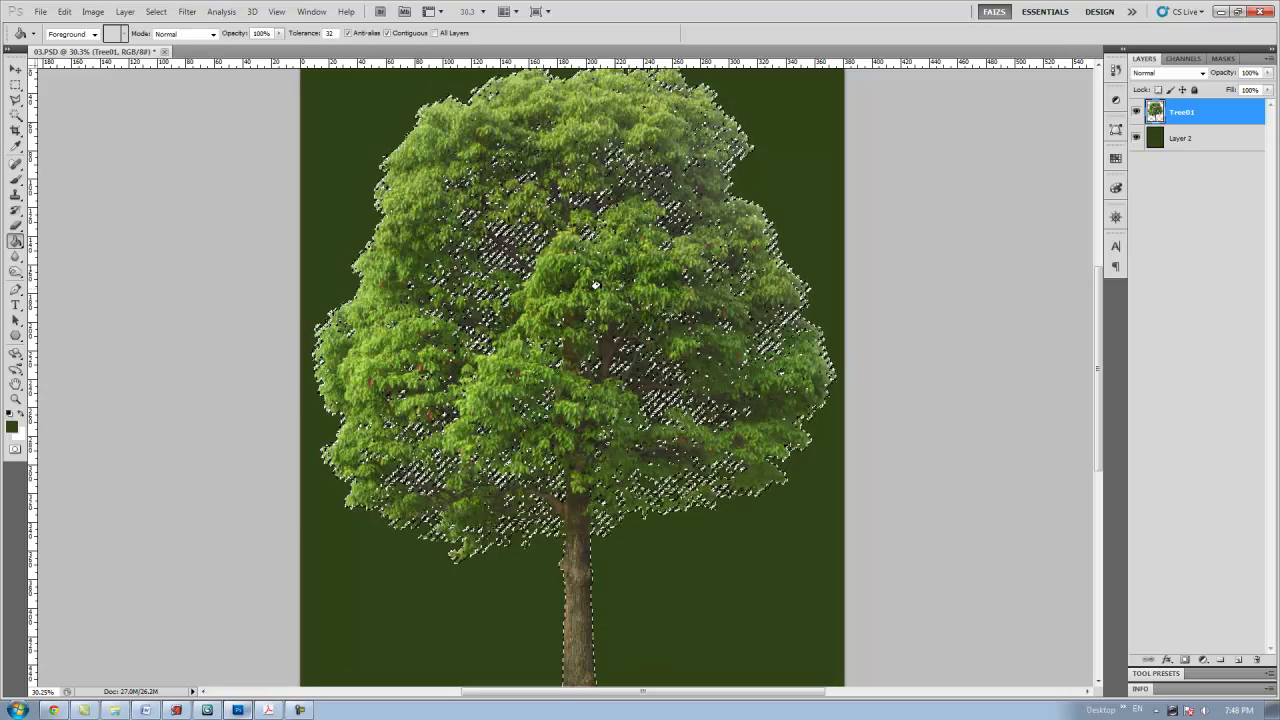
left_click(1182, 59)
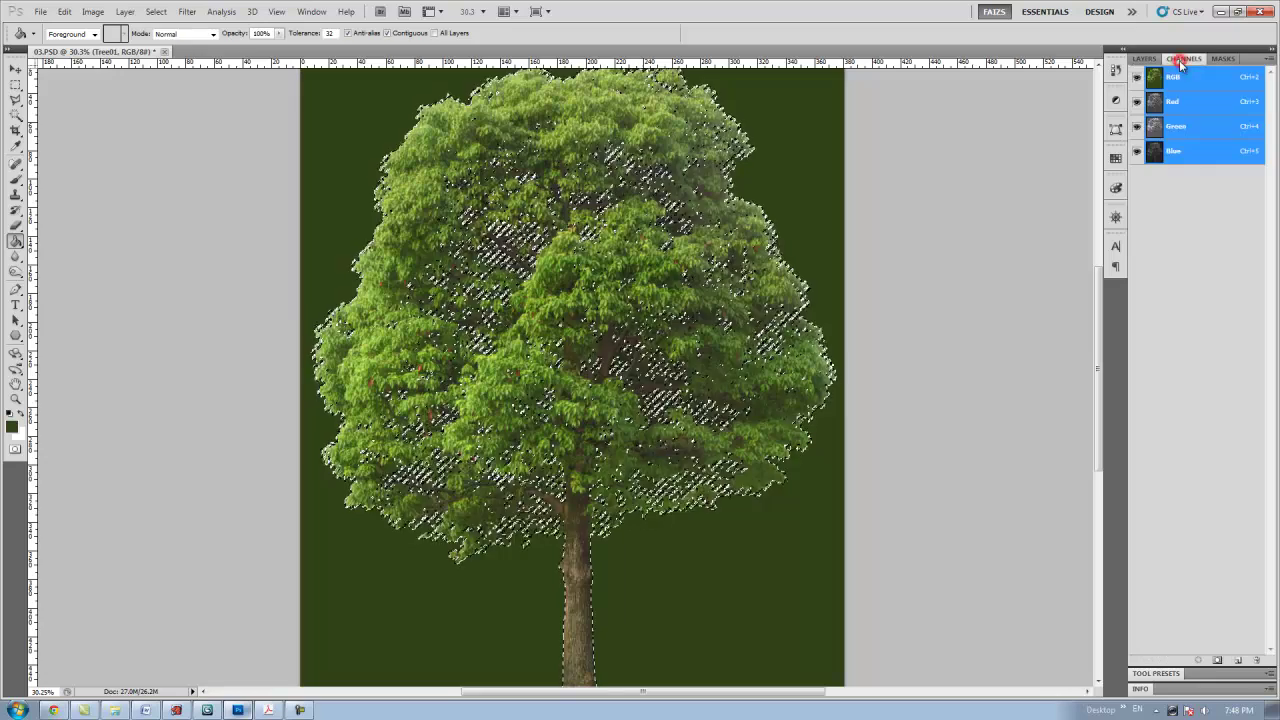
left_click(1238, 660)
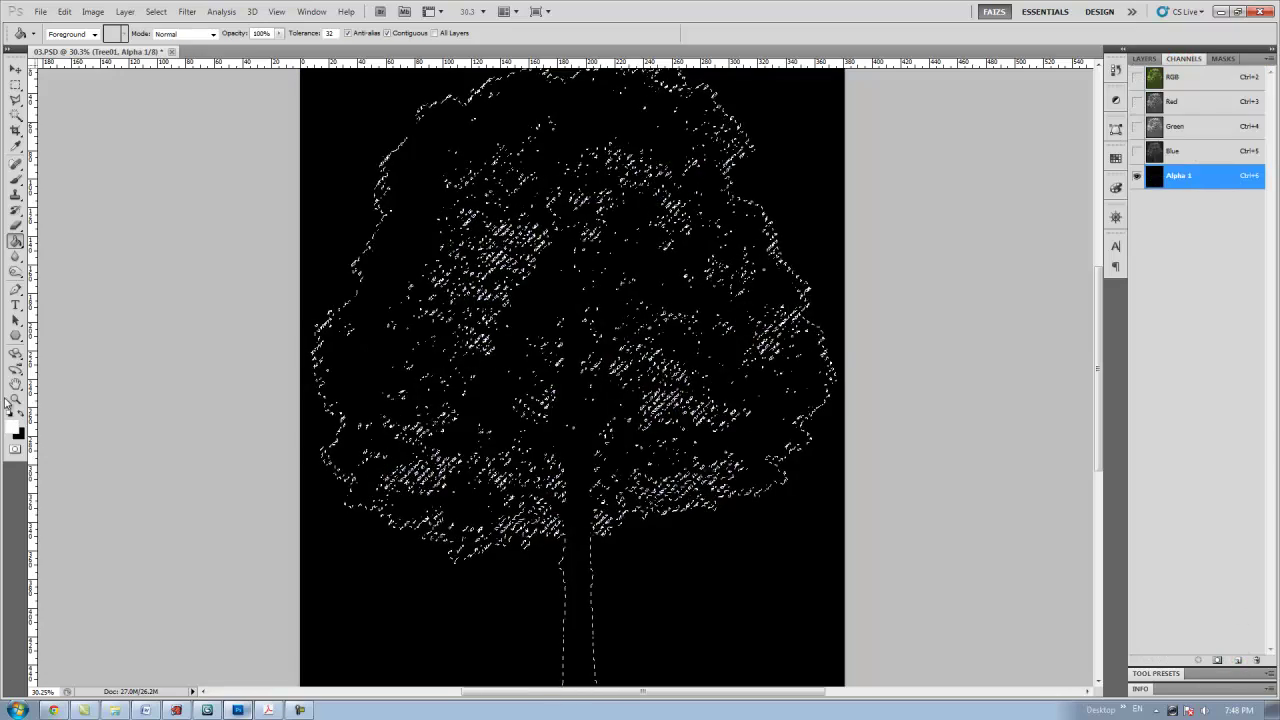
left_click(15, 242)
left_click(382, 256)
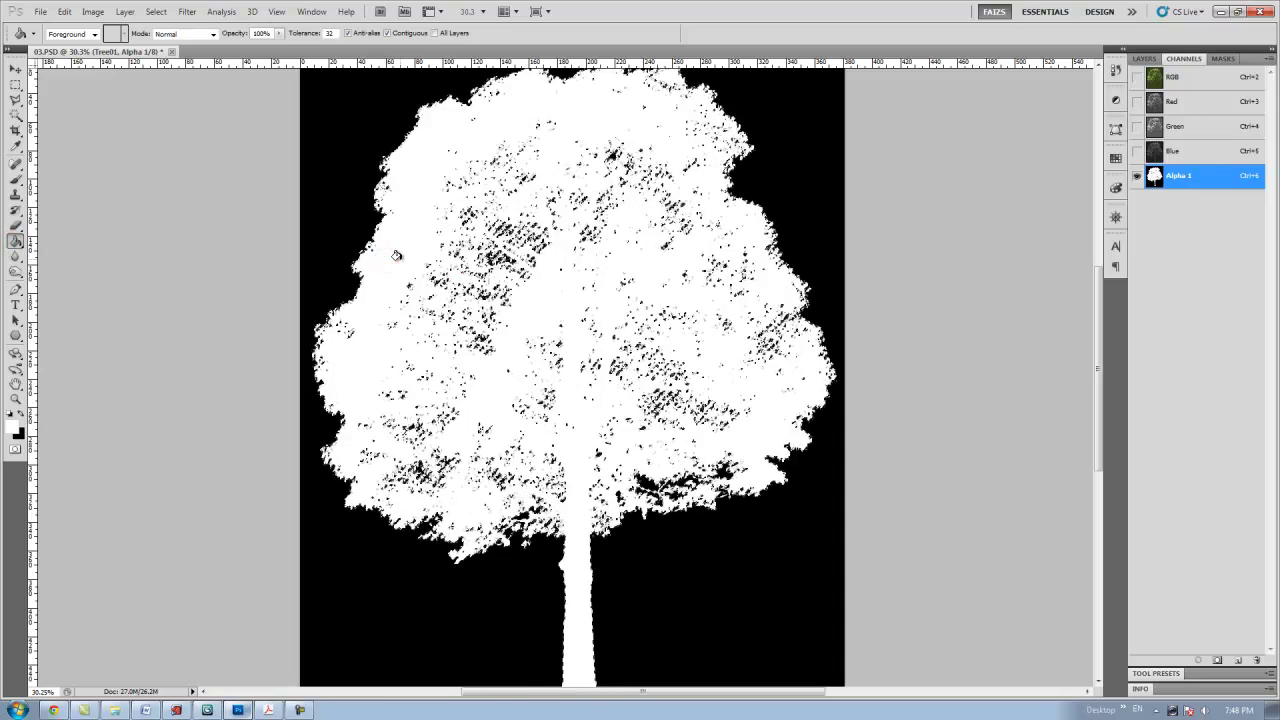
Step: Copy the whole alpha channel into a new 2700 x 3500 pixel grayscale document based on the Clipboard preset
left_click(40, 11)
left_click(48, 27)
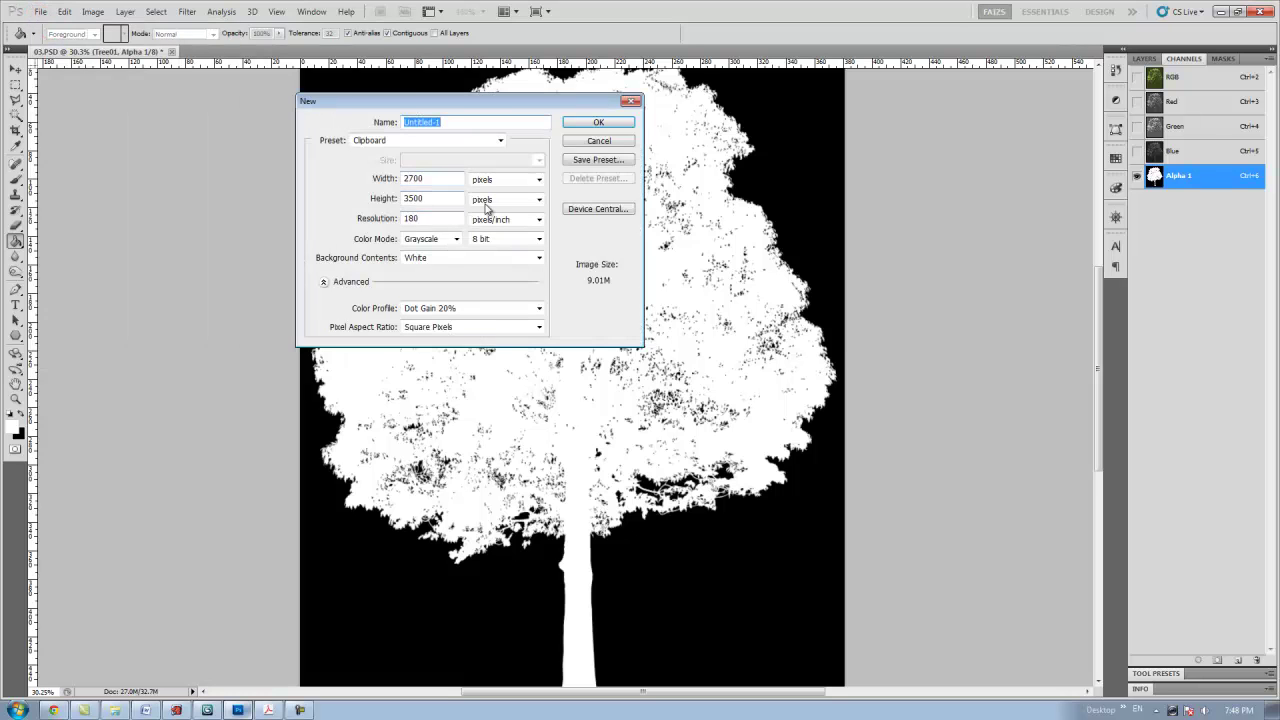
left_click(600, 122)
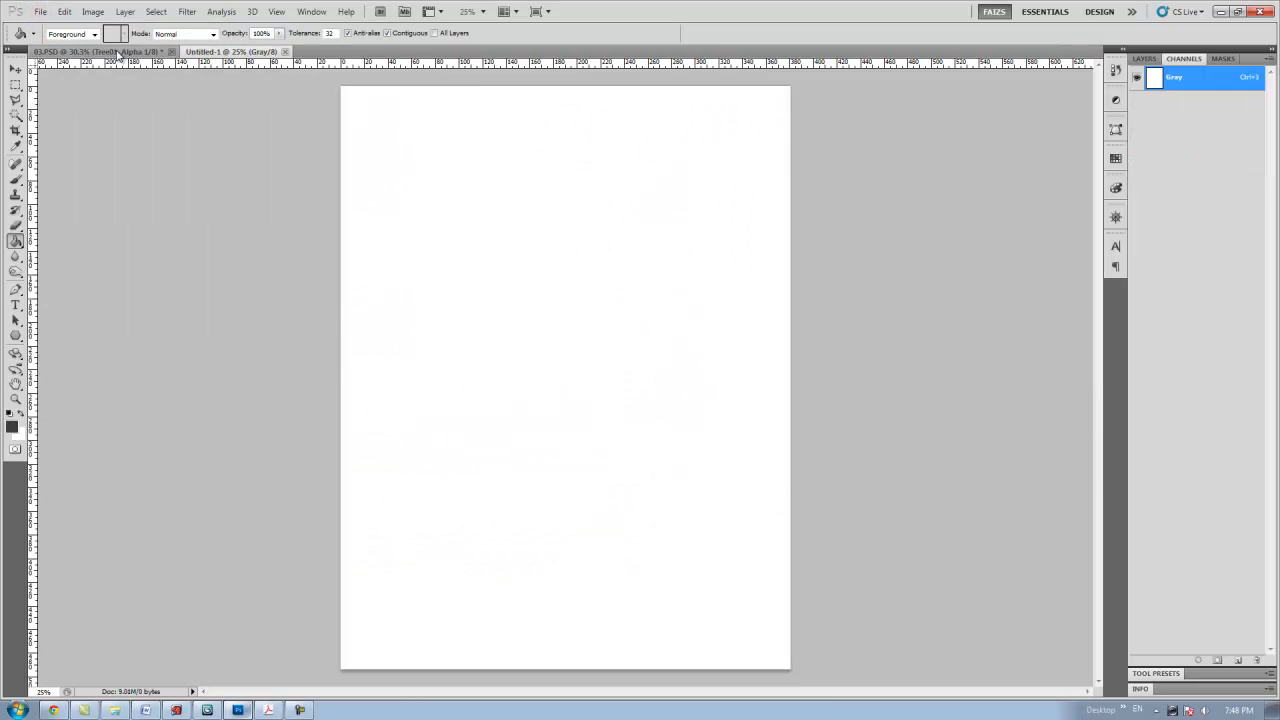
left_click(115, 51)
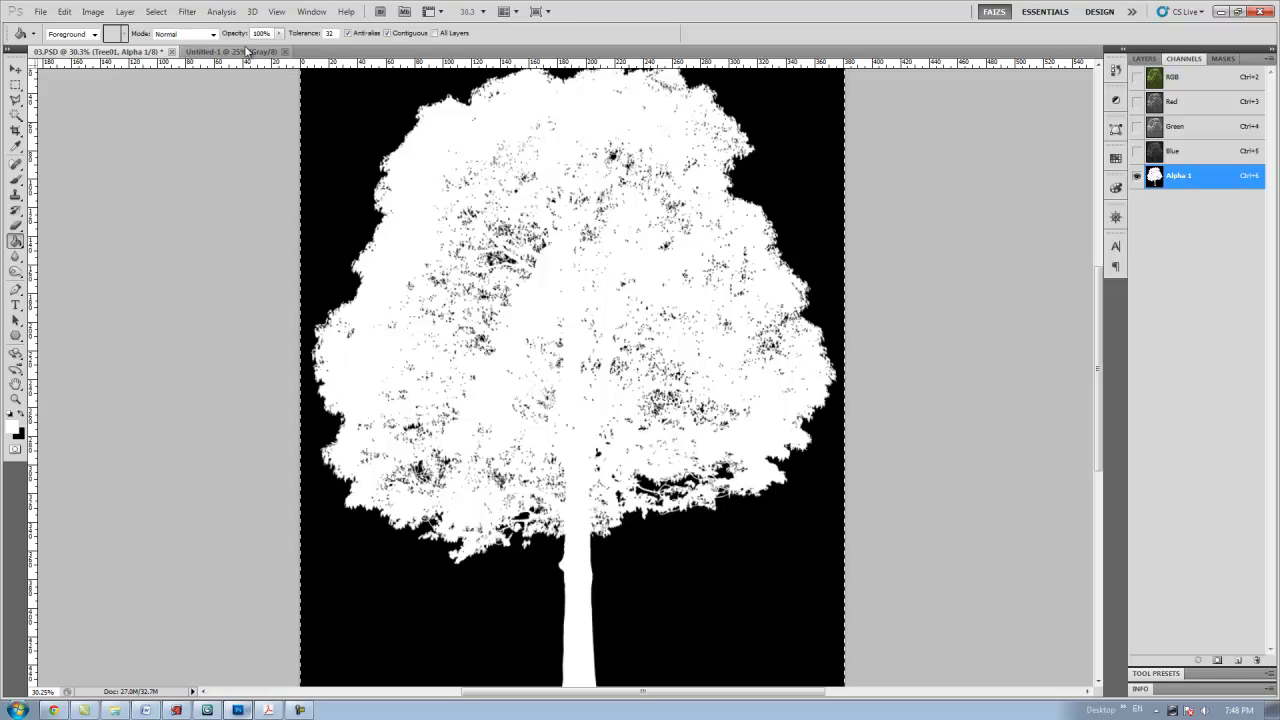
left_click(242, 51)
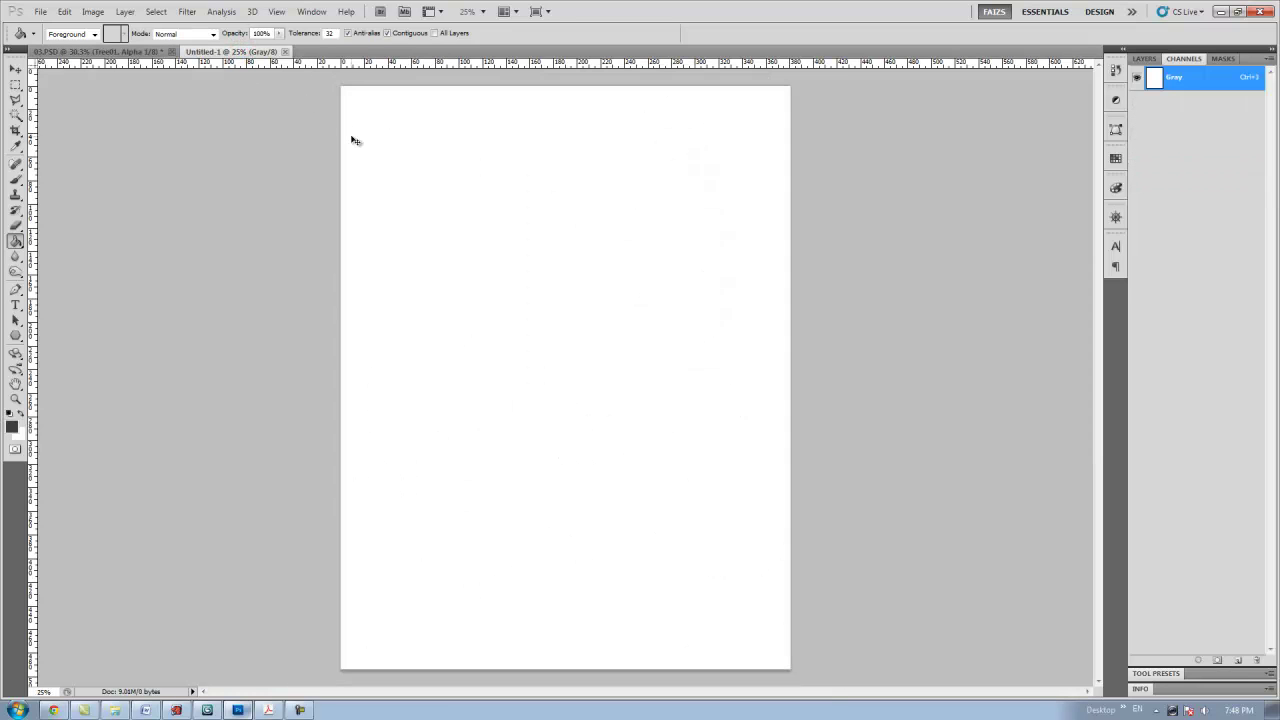
key("ctrl+v")
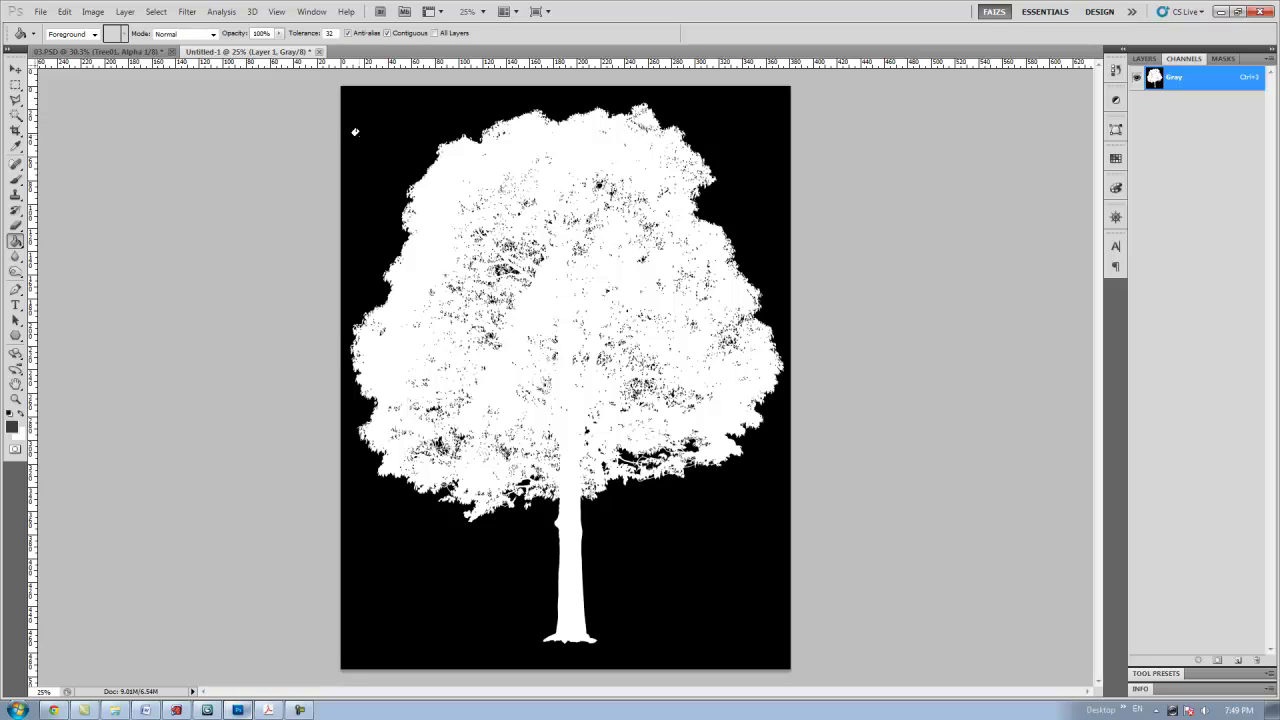
Step: Save a JPEG copy of the black-and-white mask as Alpha Channel in the Trees folder at maximum quality 12
left_click(40, 11)
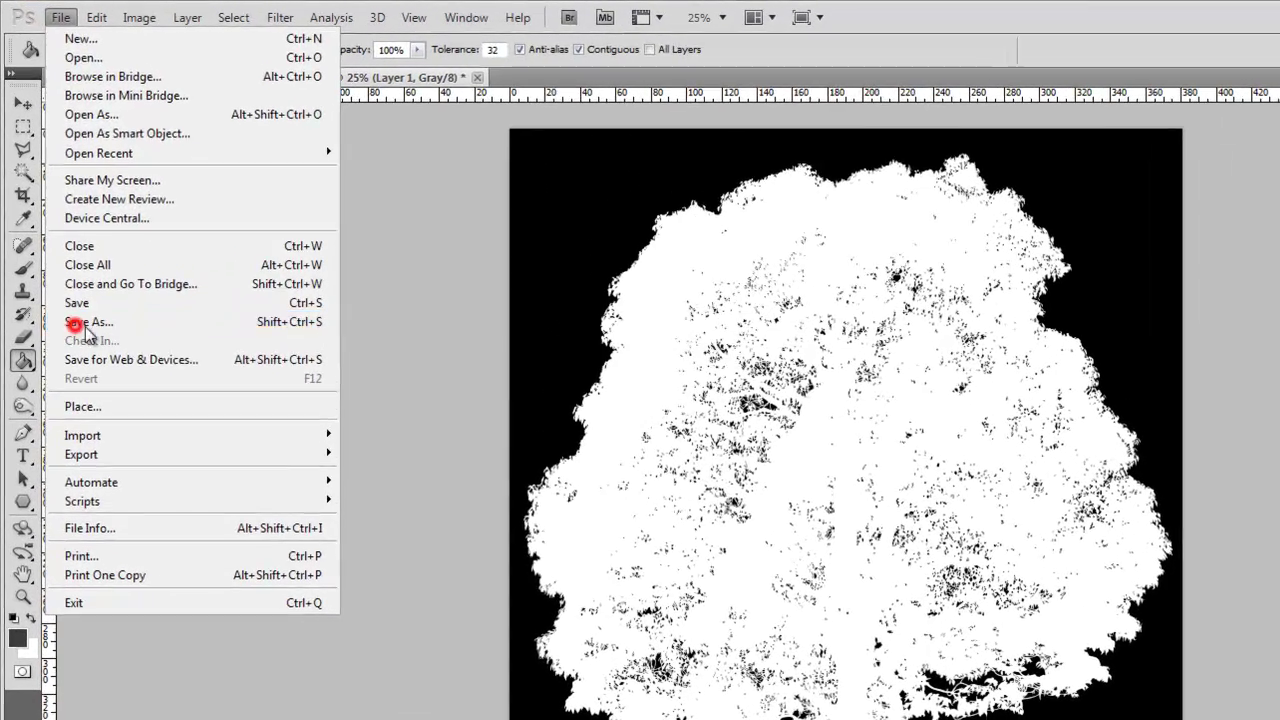
left_click(80, 322)
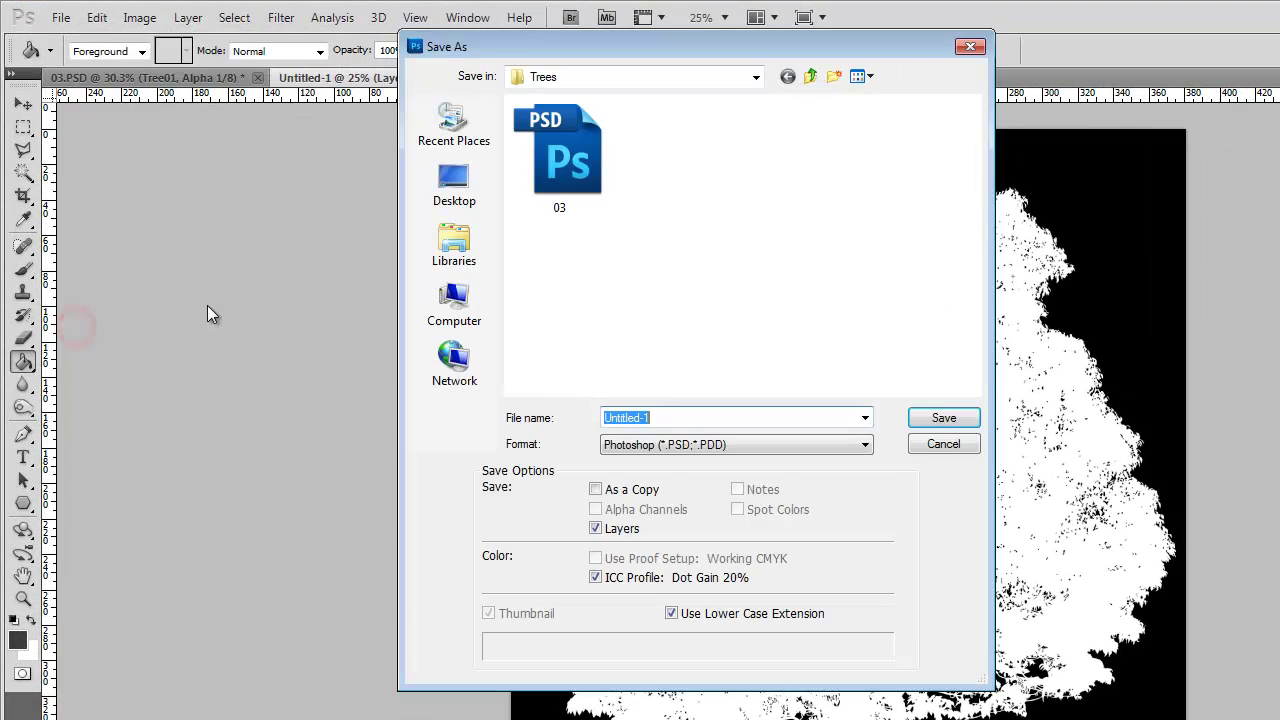
left_click(670, 444)
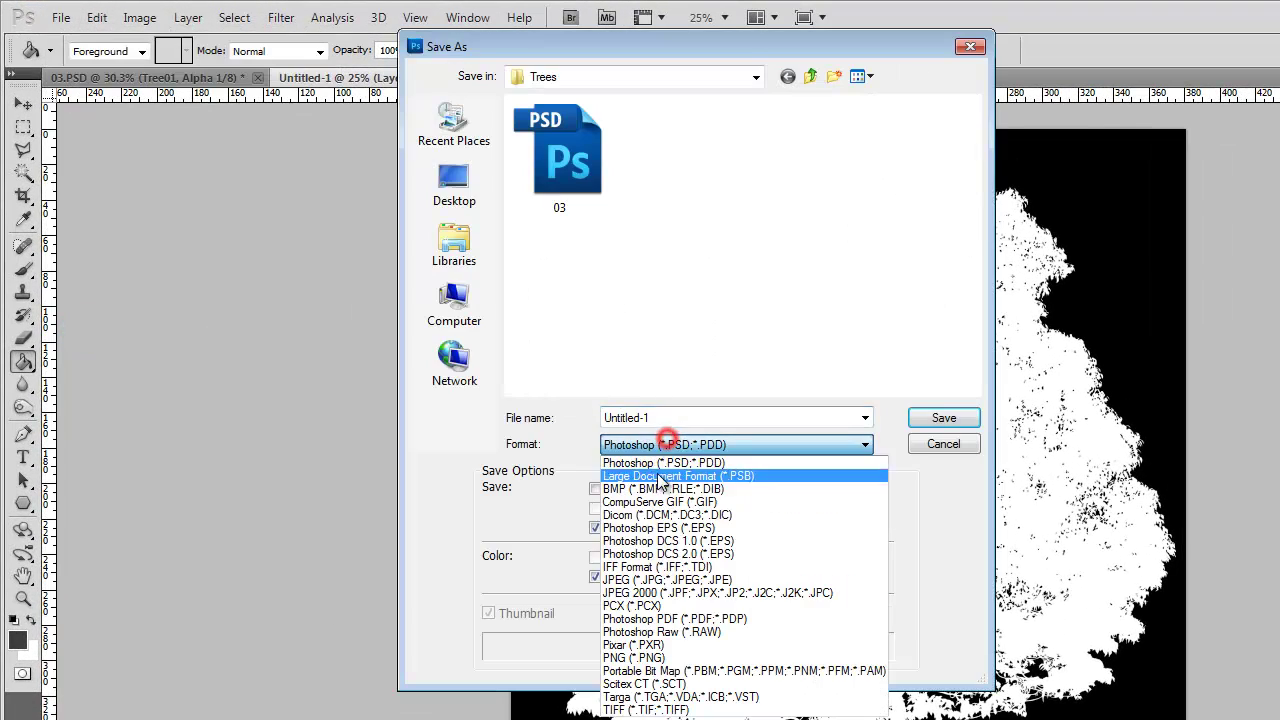
left_click(632, 580)
left_click(676, 419)
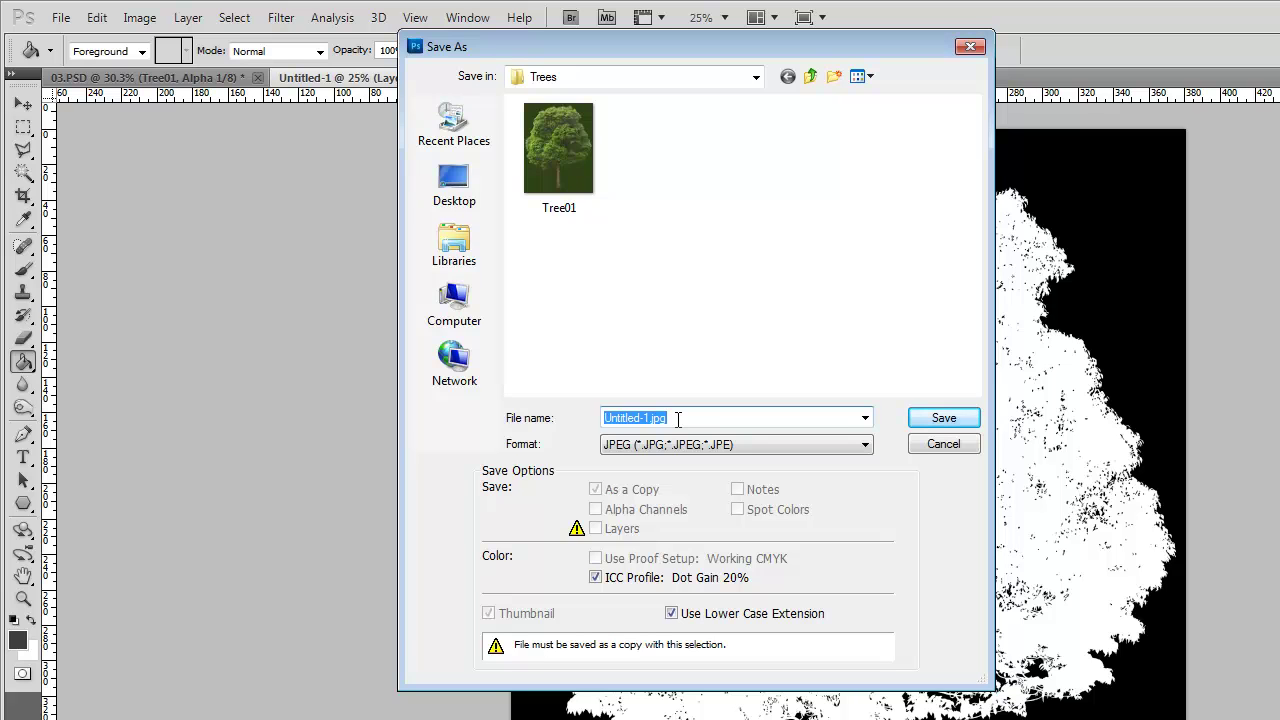
type("Alpha Channel")
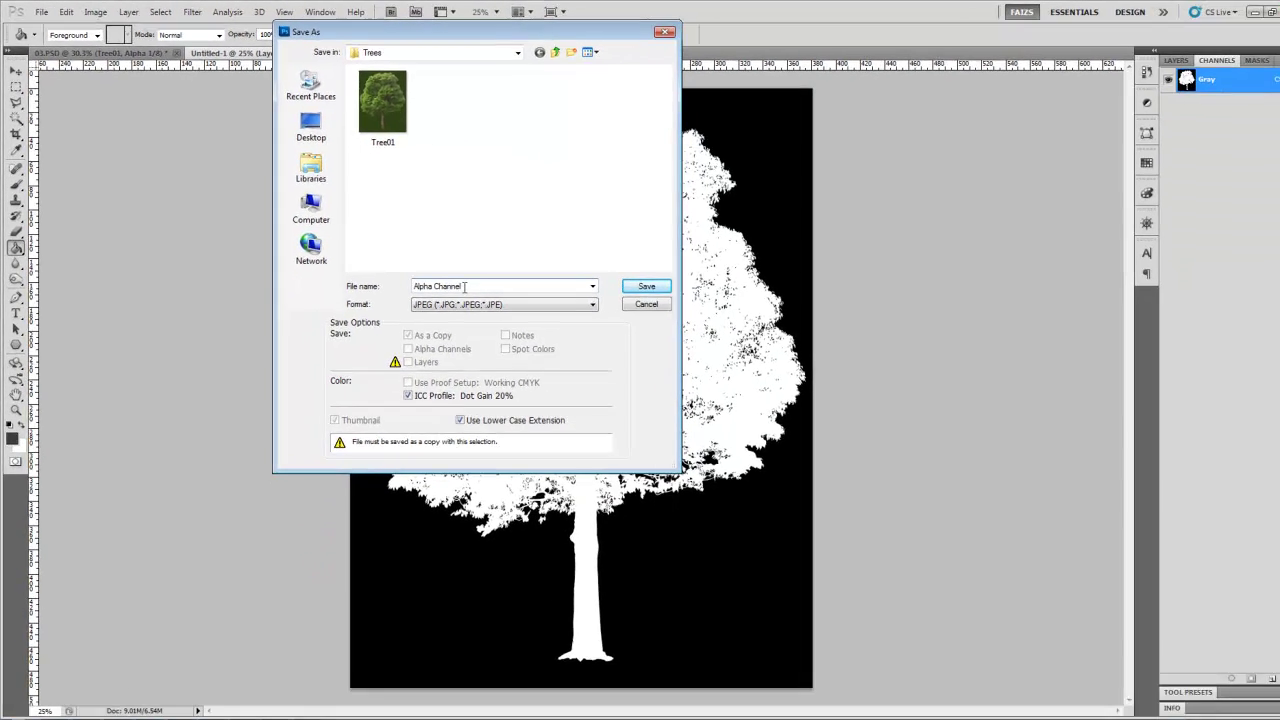
left_click(624, 280)
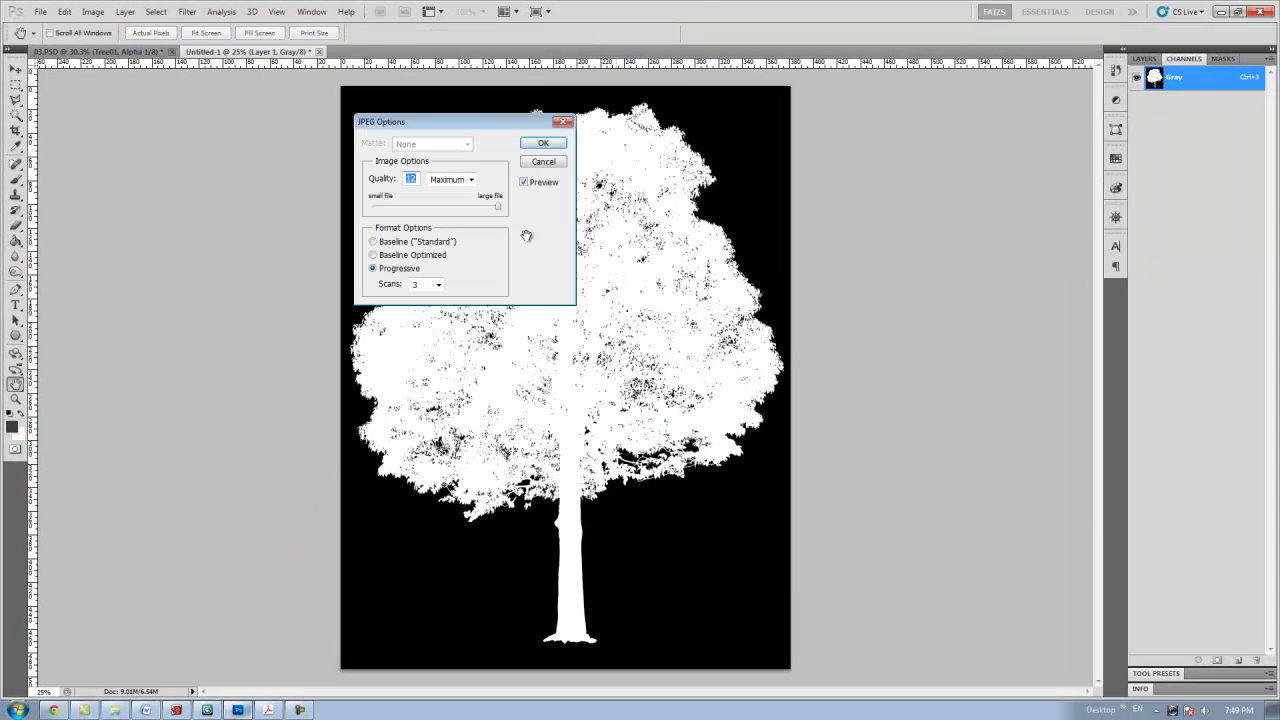
left_click(529, 143)
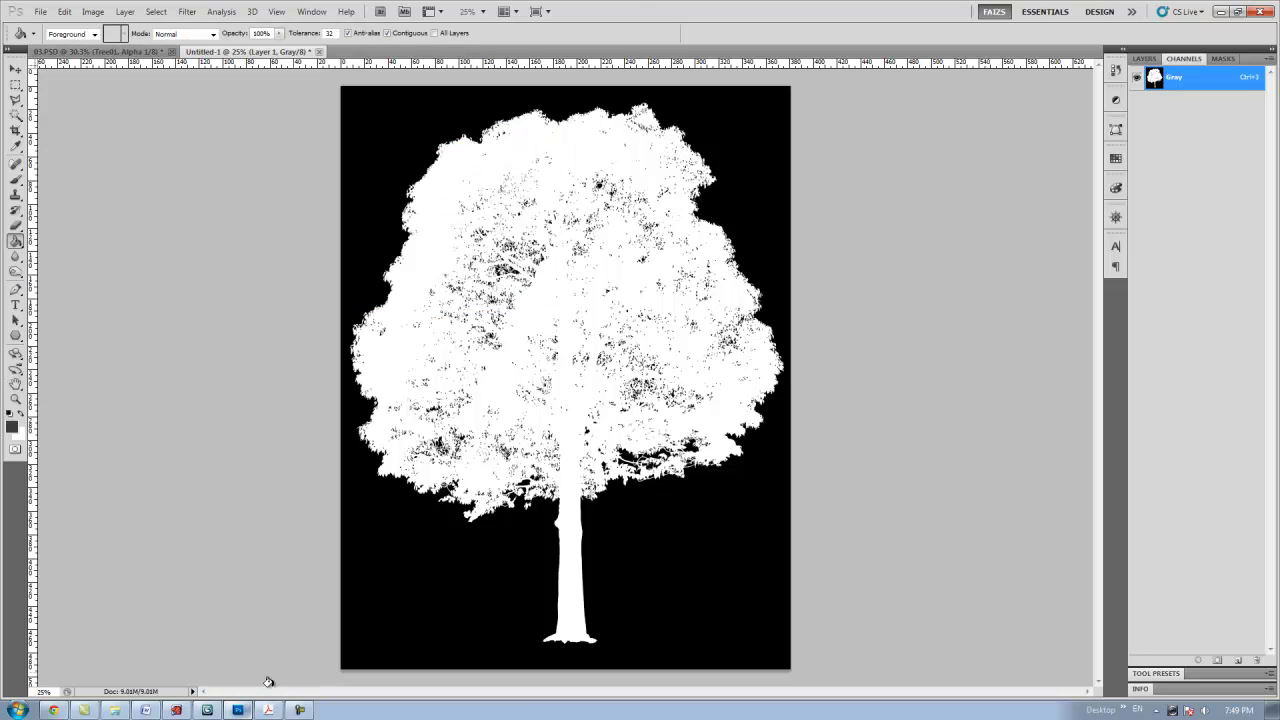
Step: Switch to 3ds Max and draw an upright plane about 1680 mm long and 1386 mm wide in the Front view
left_click(208, 710)
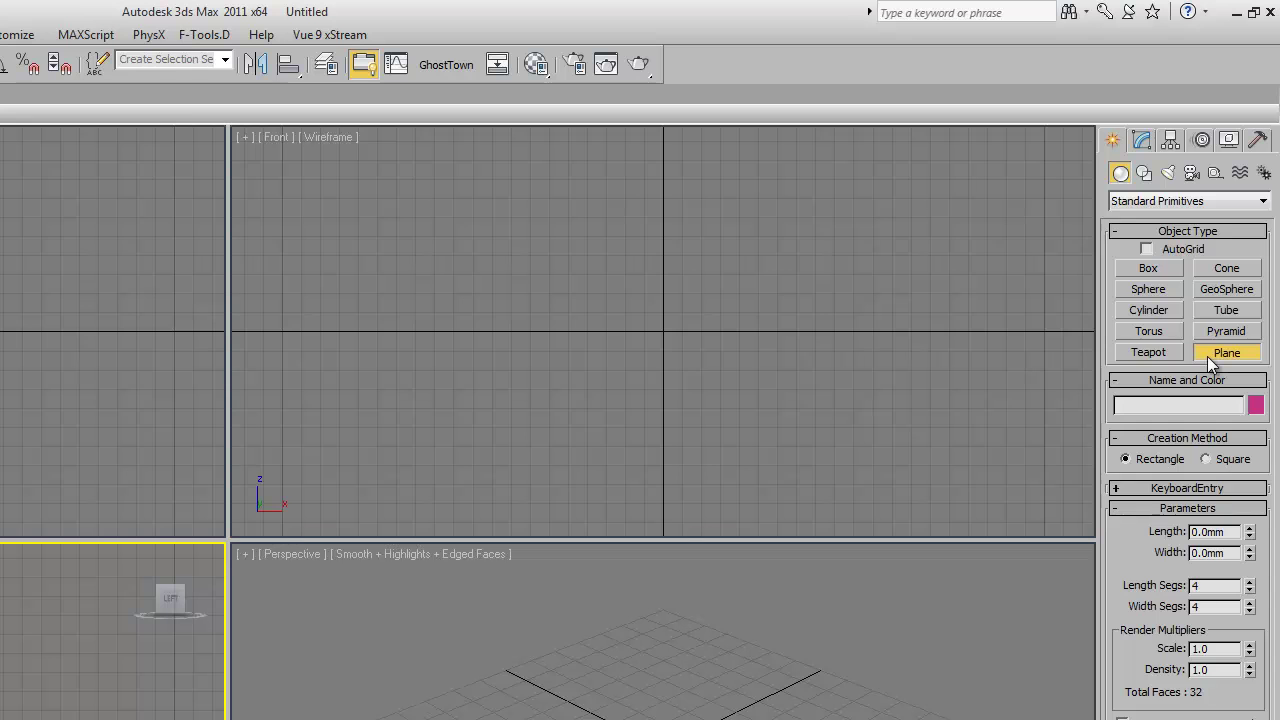
left_click(1212, 360)
middle_click_drag(663, 300, 666, 450)
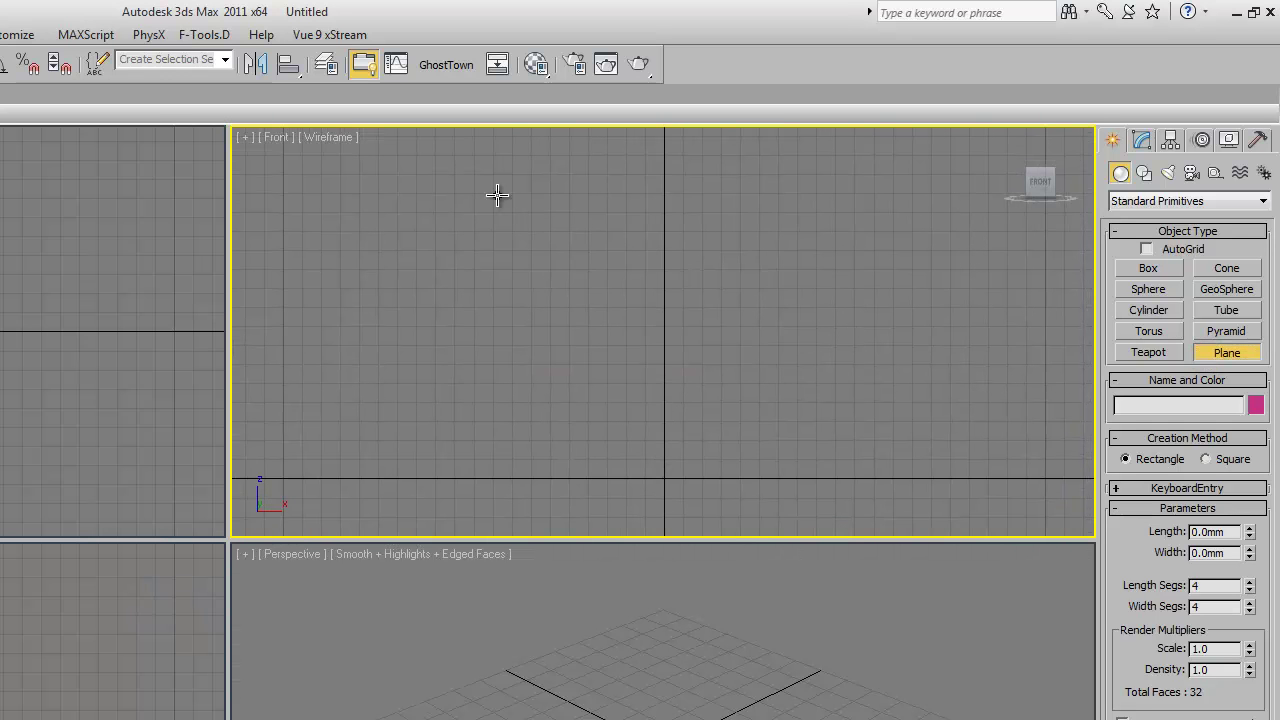
left_click_drag(494, 158, 759, 479)
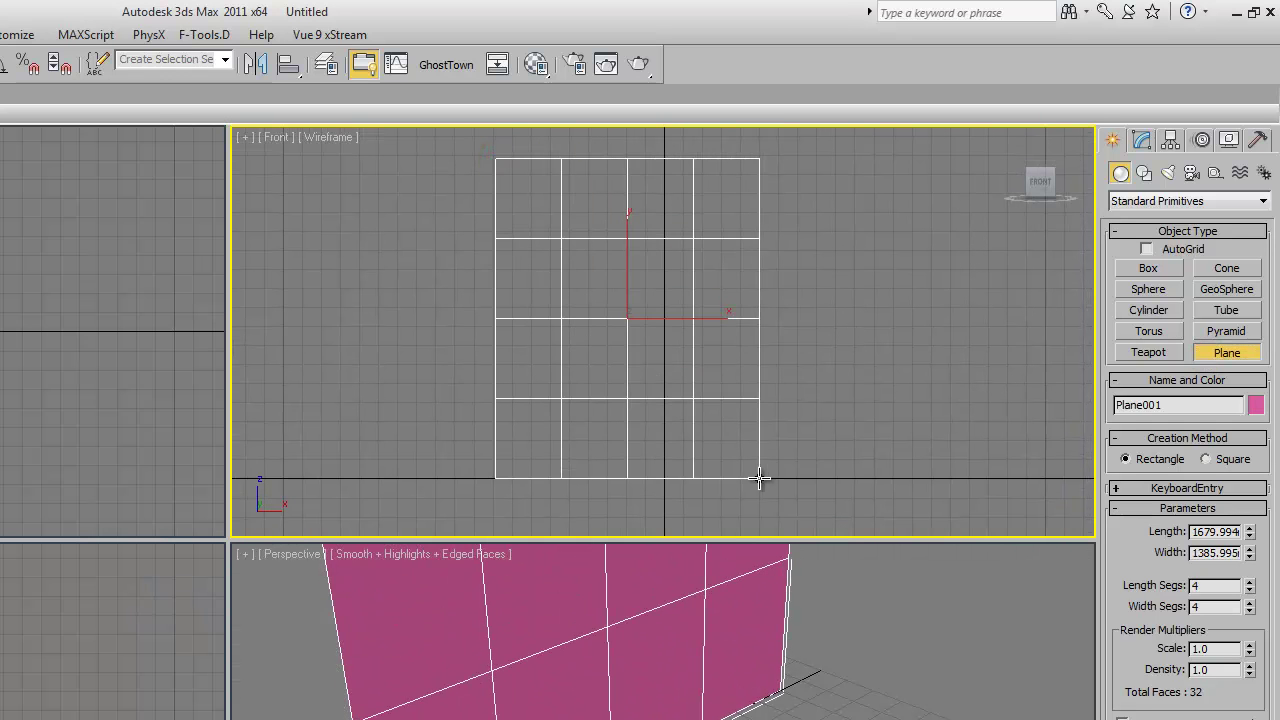
Step: Lengthen the plane to about 2806 mm and raise it until its bottom edge rests on the ground line
middle_click_drag(766, 328, 742, 394)
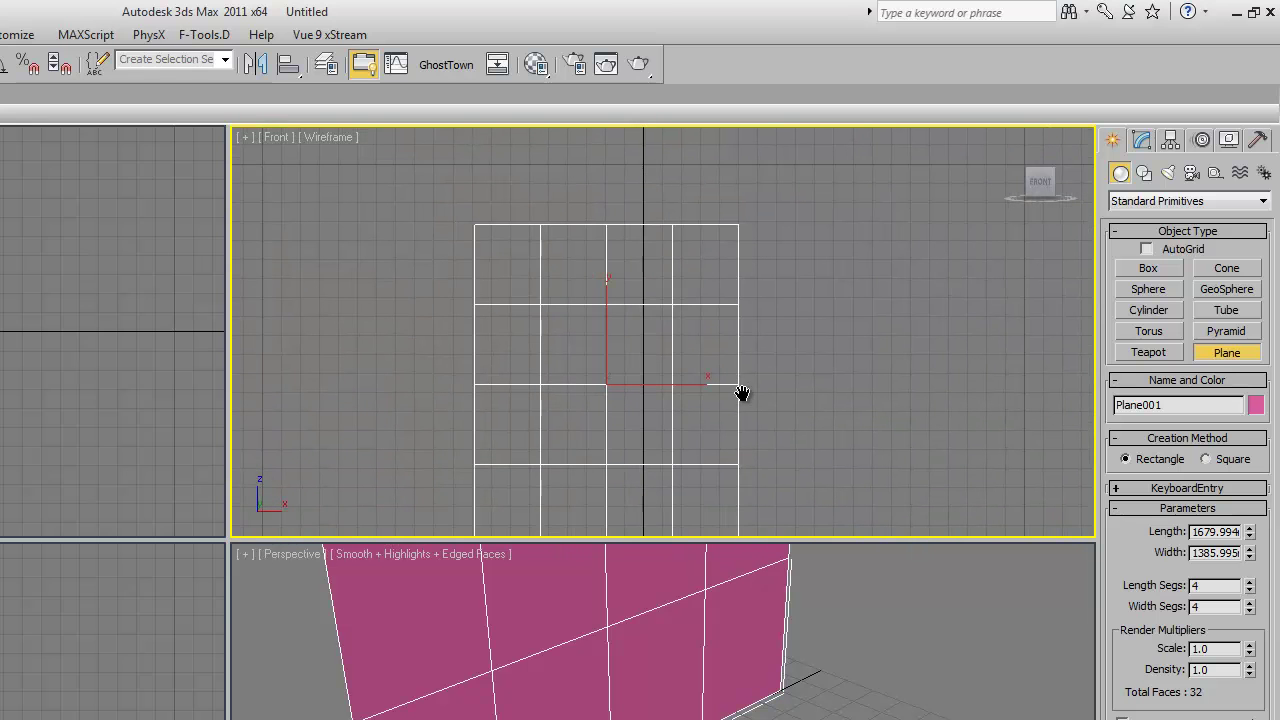
left_click(1141, 139)
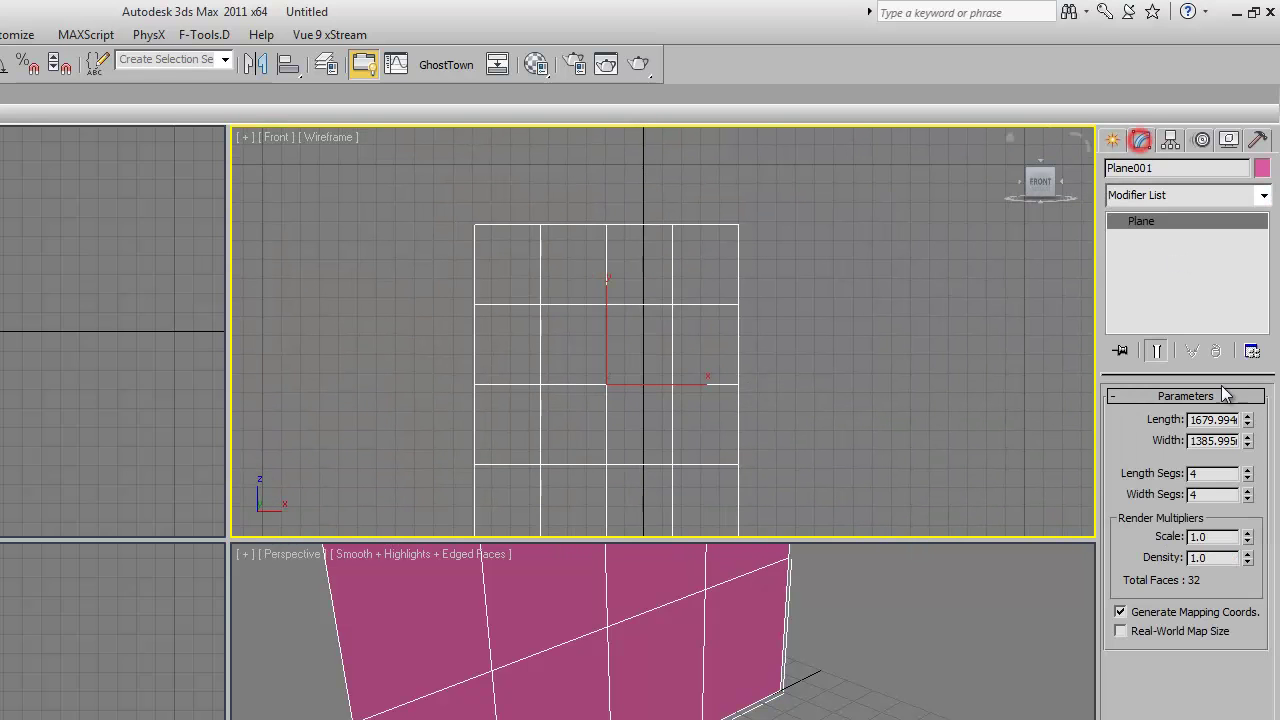
left_click_drag(1250, 423, 1250, 390)
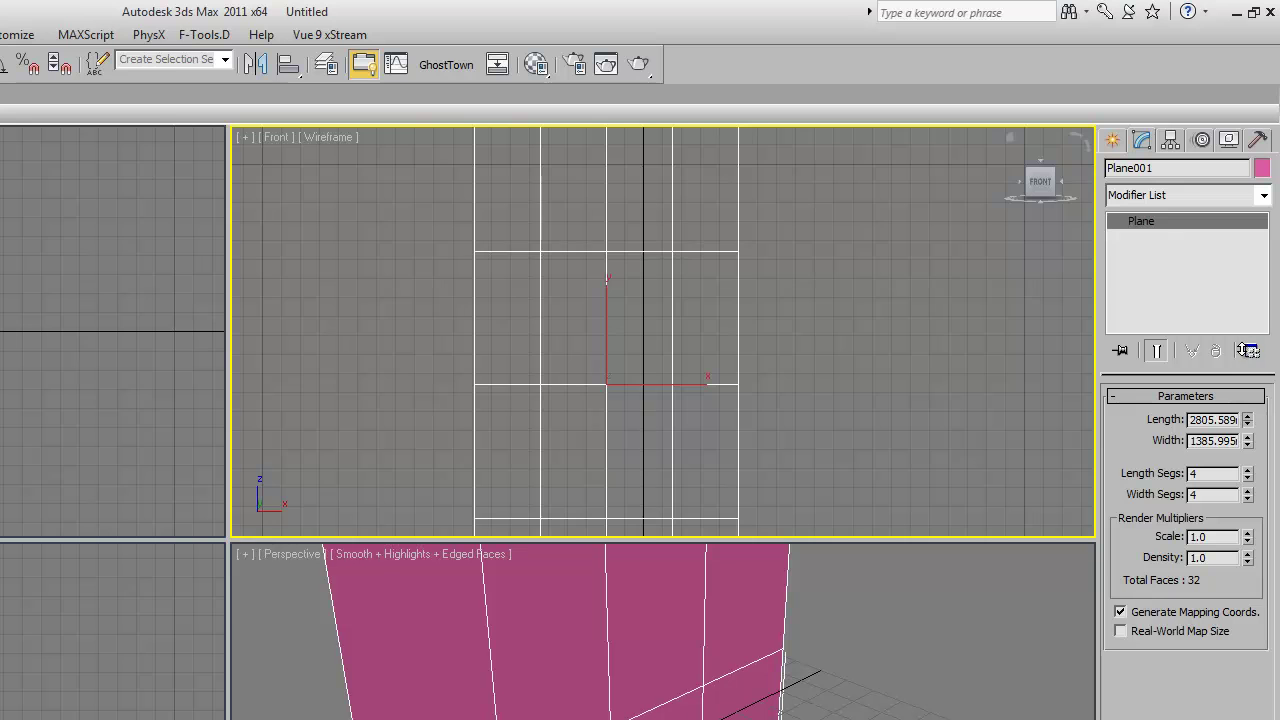
middle_click_drag(586, 341, 691, 249)
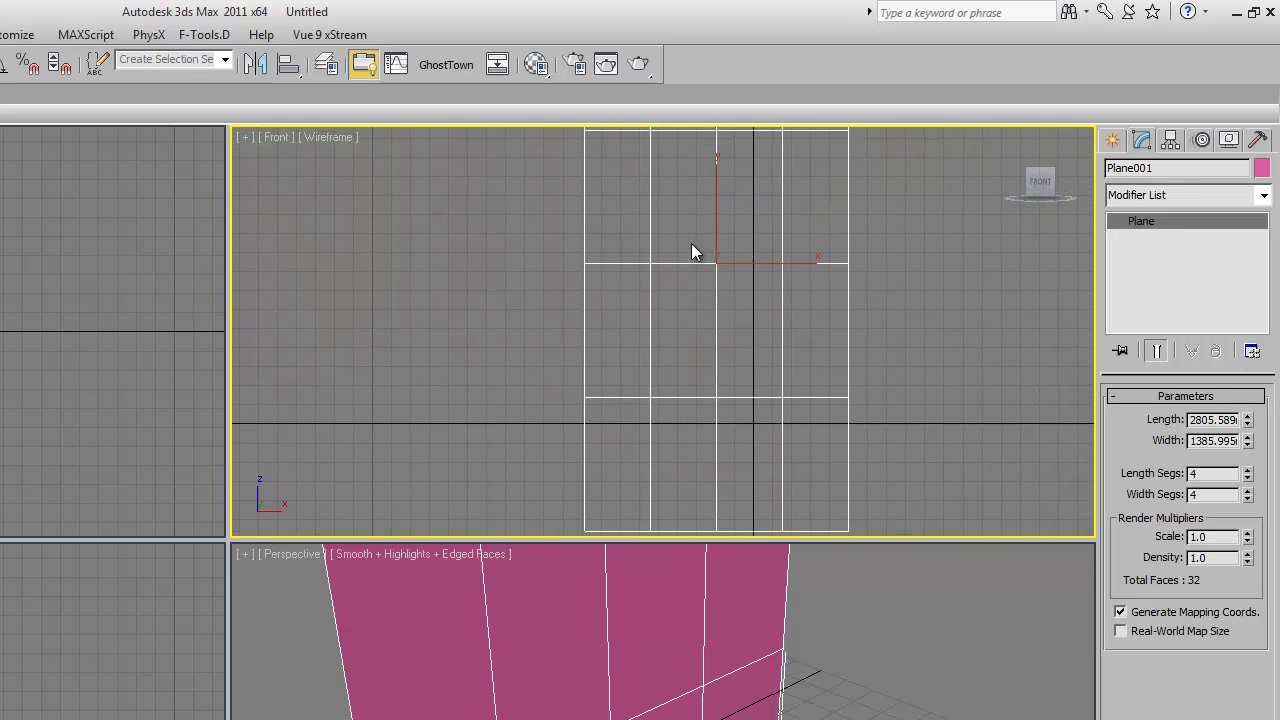
key("w")
left_click_drag(718, 205, 708, 100)
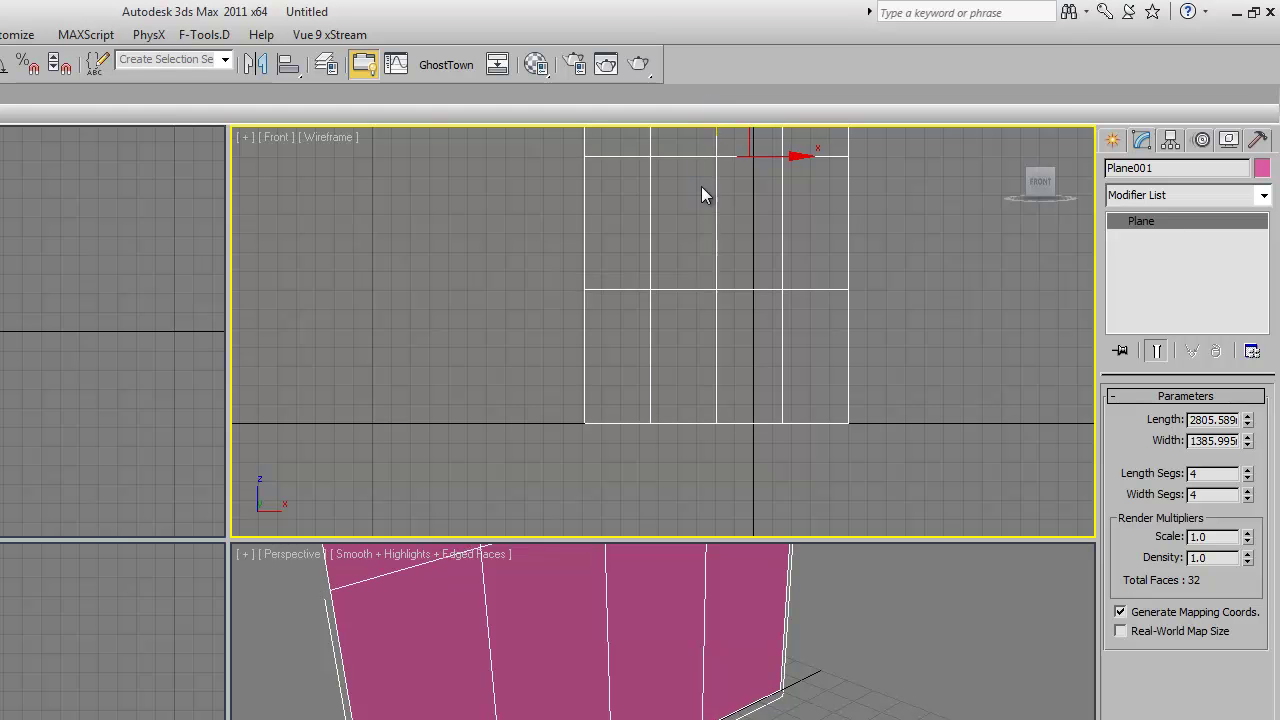
Step: Load the Tree01 JPEG from the Trees folder as the diffuse bitmap of the first material and return to the material's main level
left_click(624, 636)
key("alt+w")
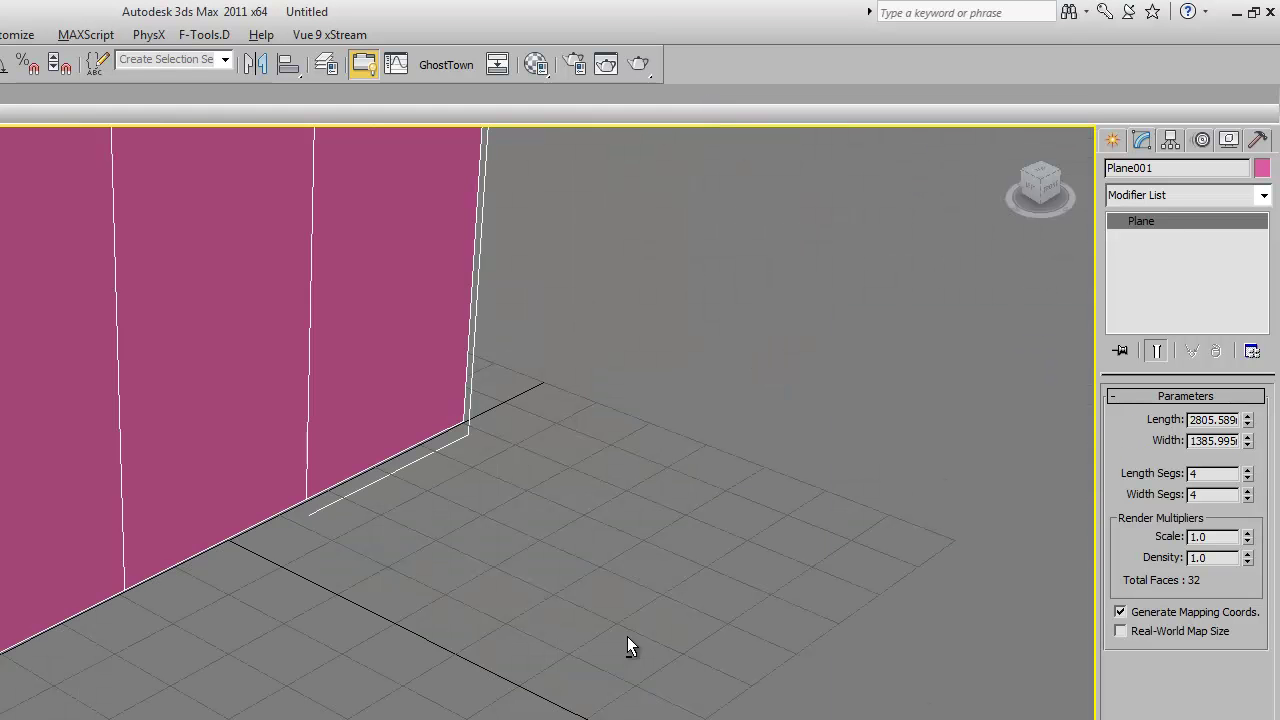
key("z")
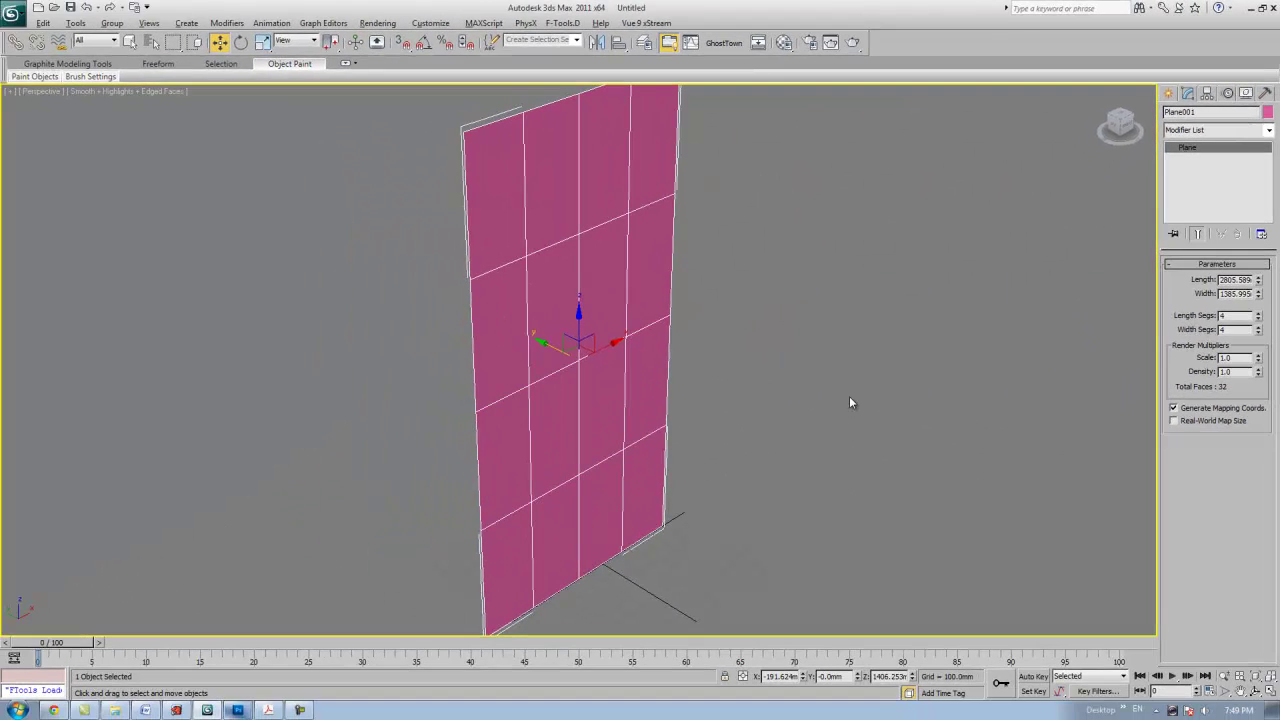
scroll(780, 390, "down", 3)
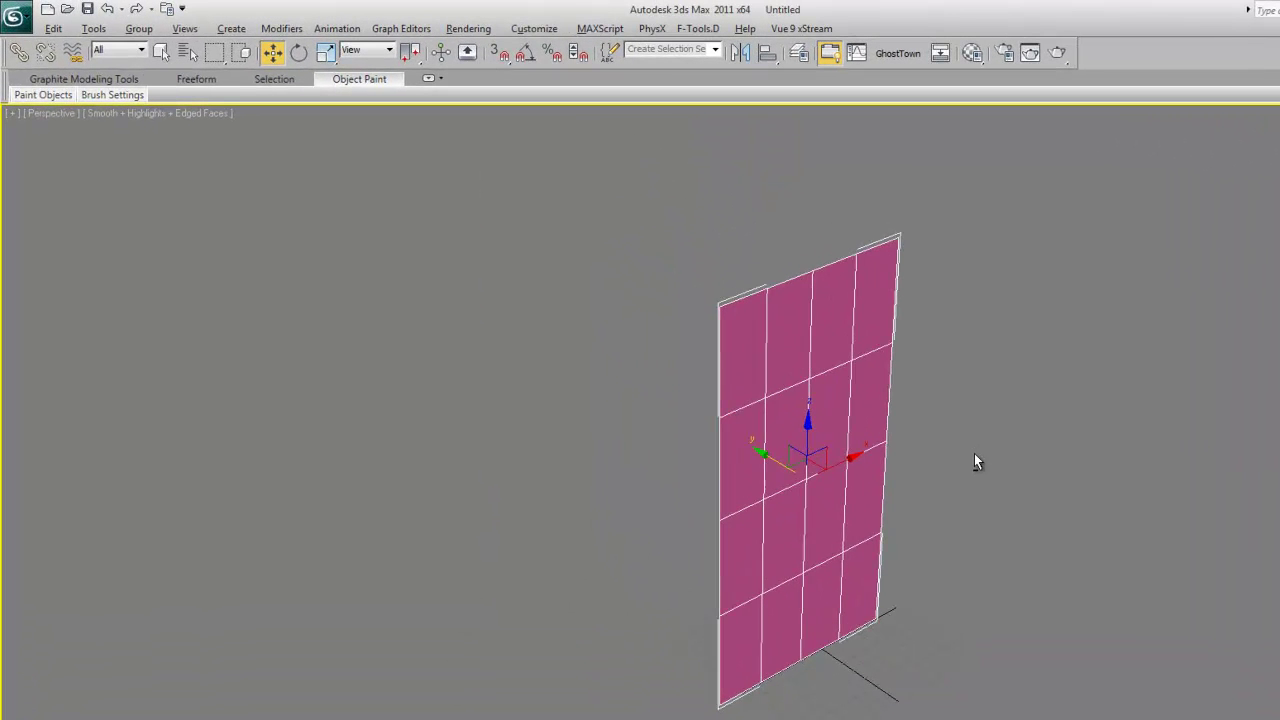
middle_click_drag(974, 454, 970, 452, "alt")
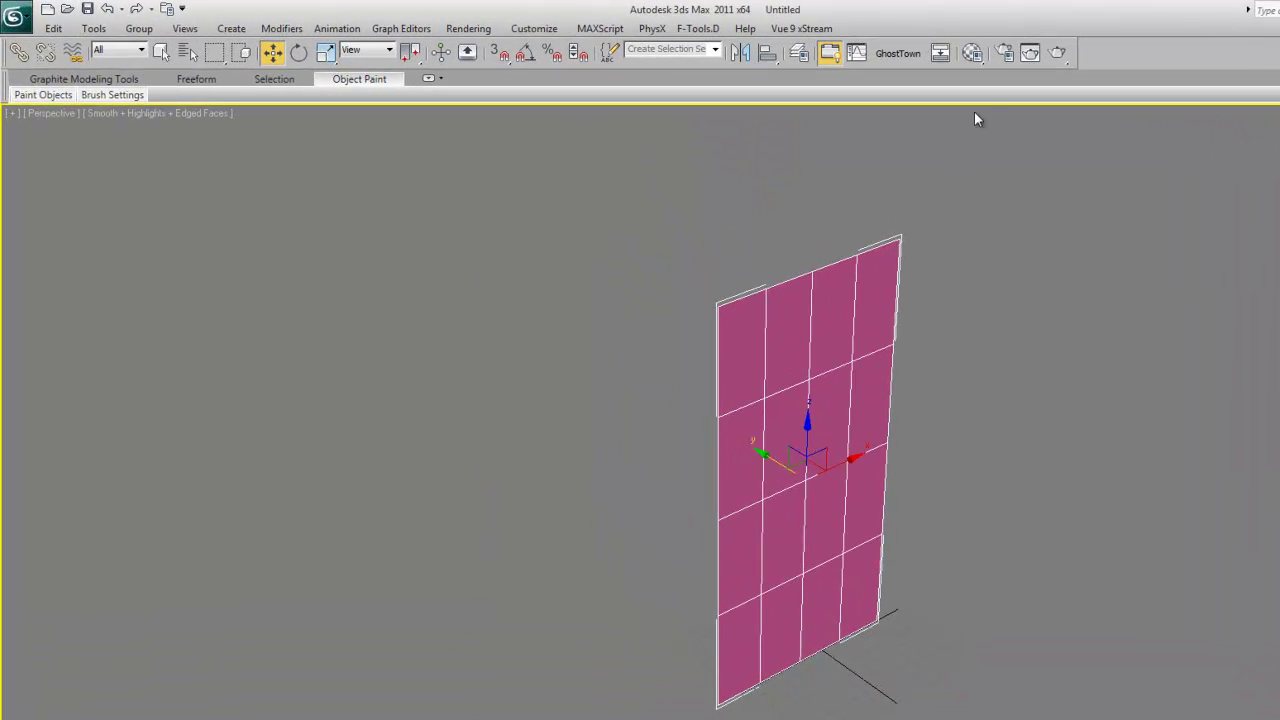
left_click(971, 56)
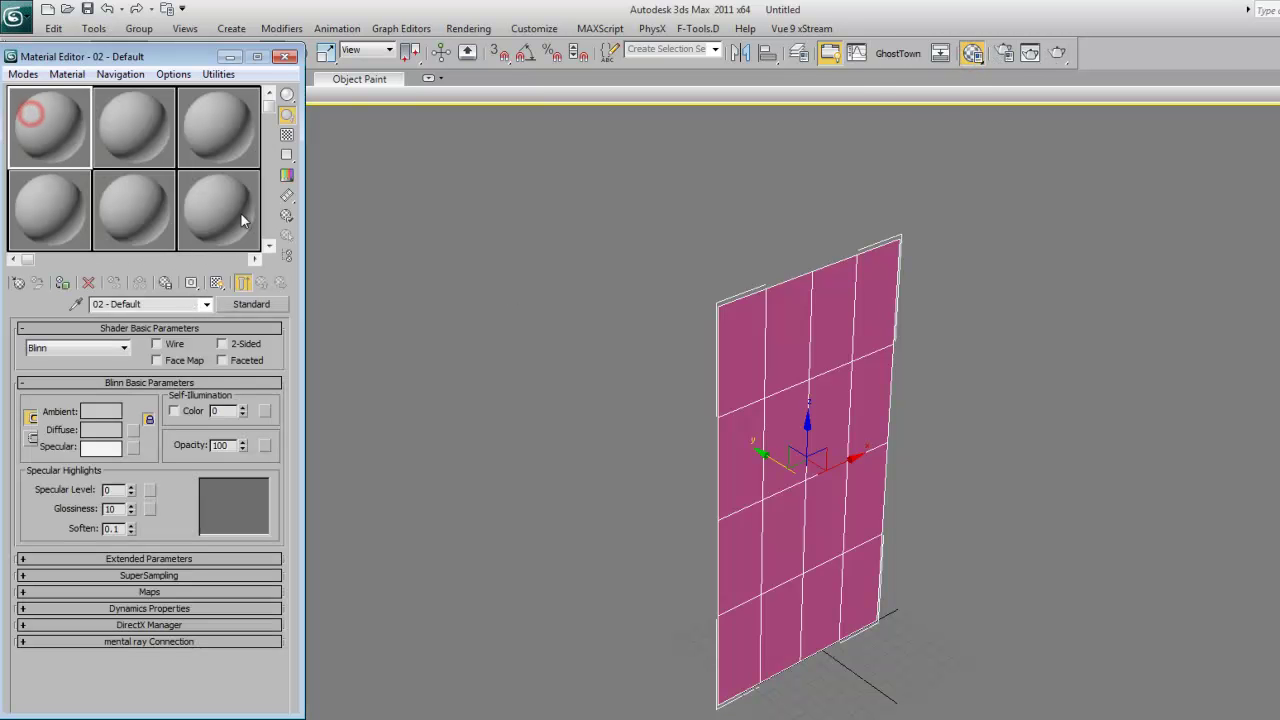
left_click(133, 429)
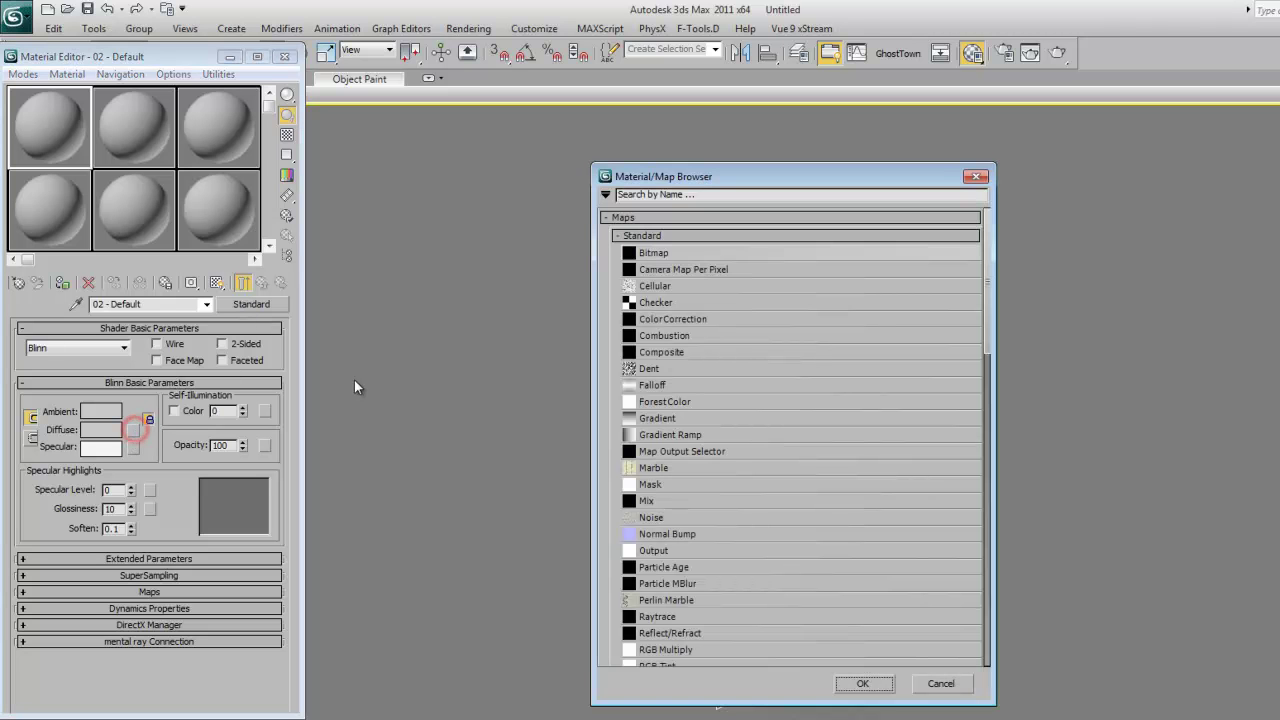
double_click(660, 253)
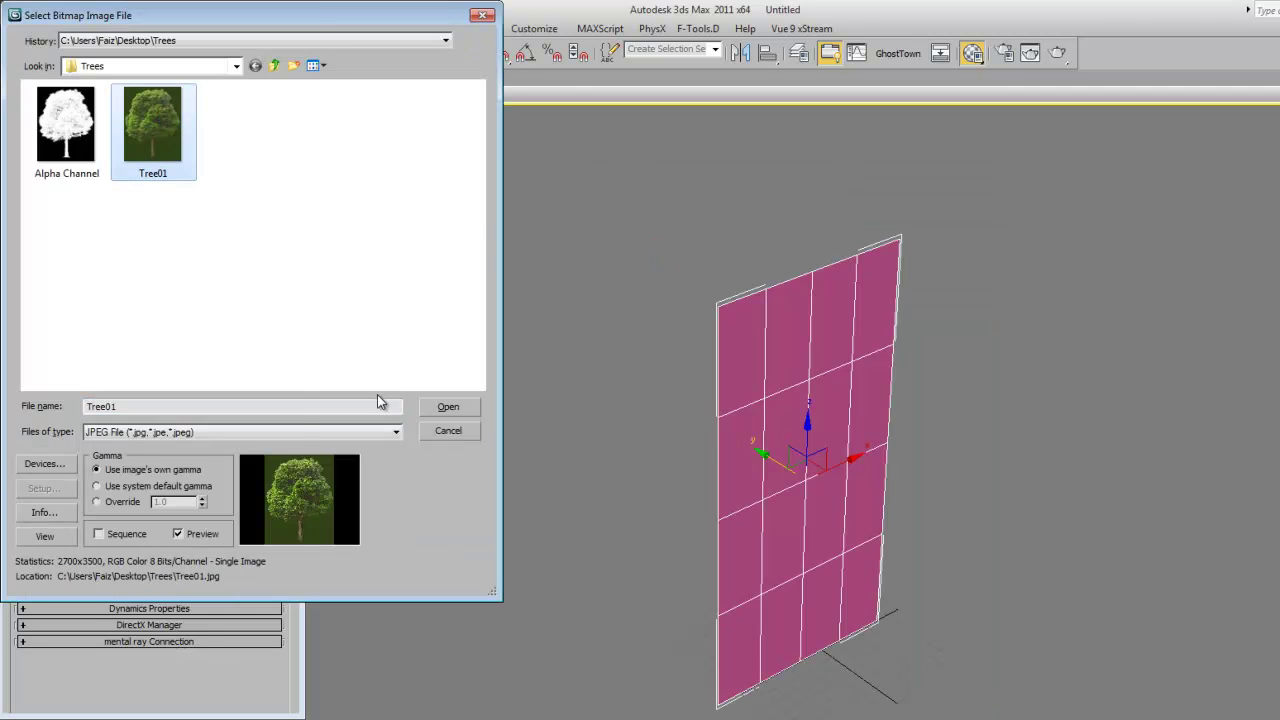
left_click(428, 408)
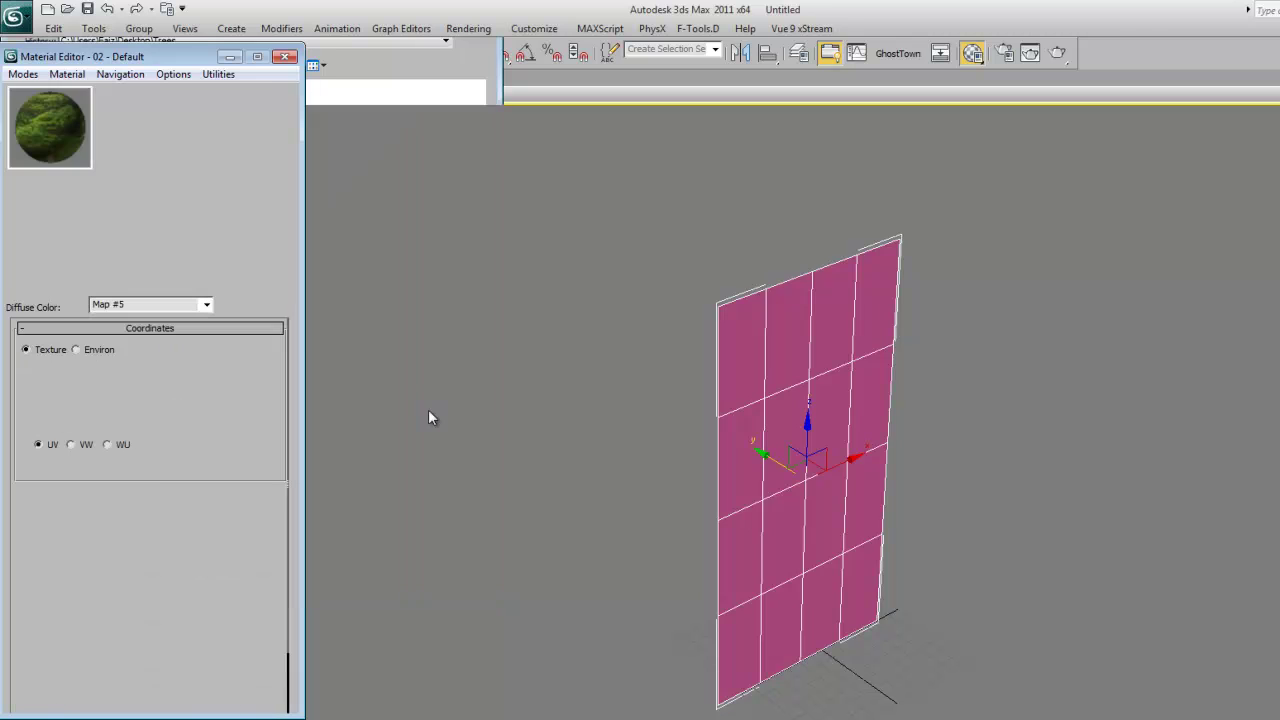
left_click(206, 304)
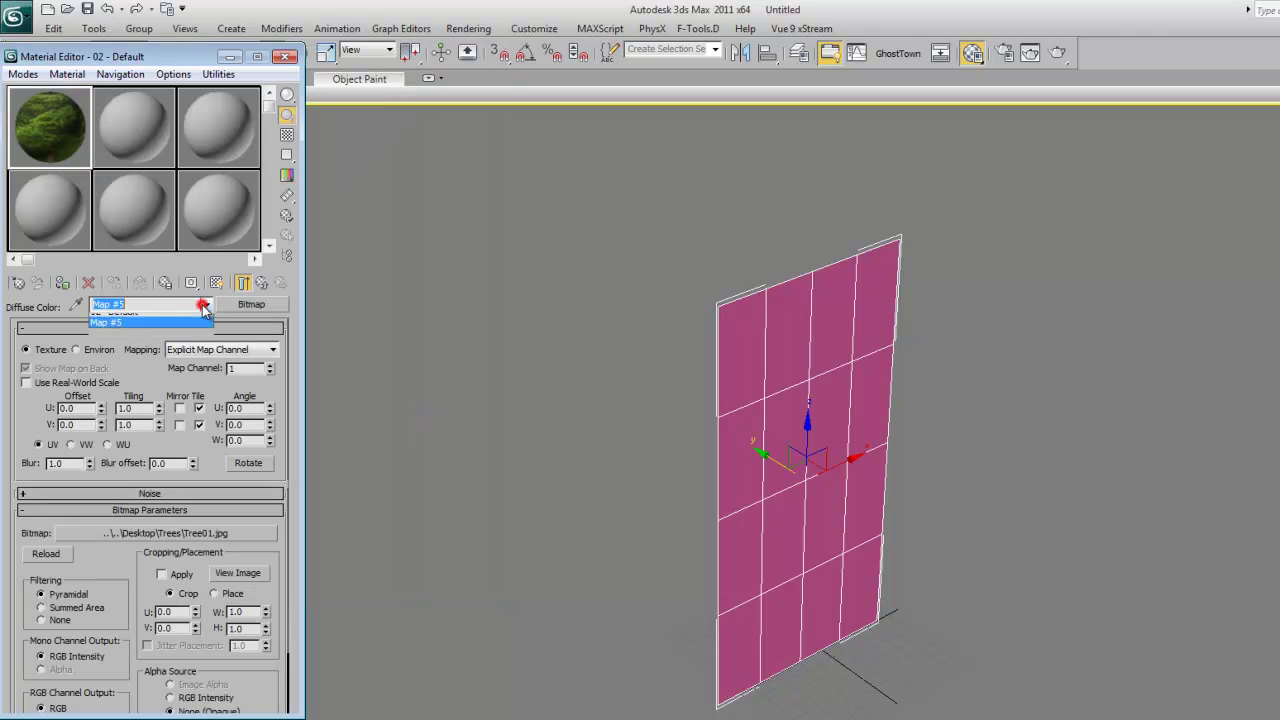
left_click(162, 318)
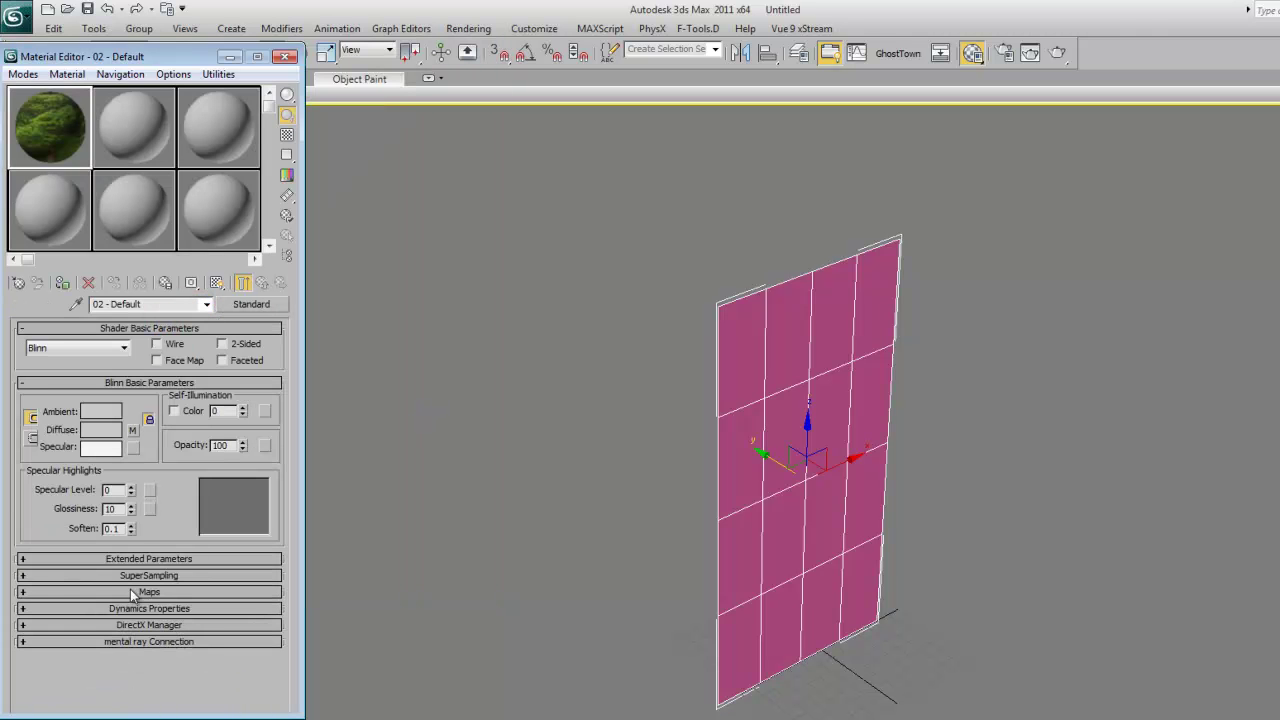
Step: Enable the material's opacity map and load the Alpha Channel JPEG into it as a bitmap, returning to the material's main level
left_click(21, 591)
left_click(22, 591)
left_click(22, 592)
left_click(25, 457)
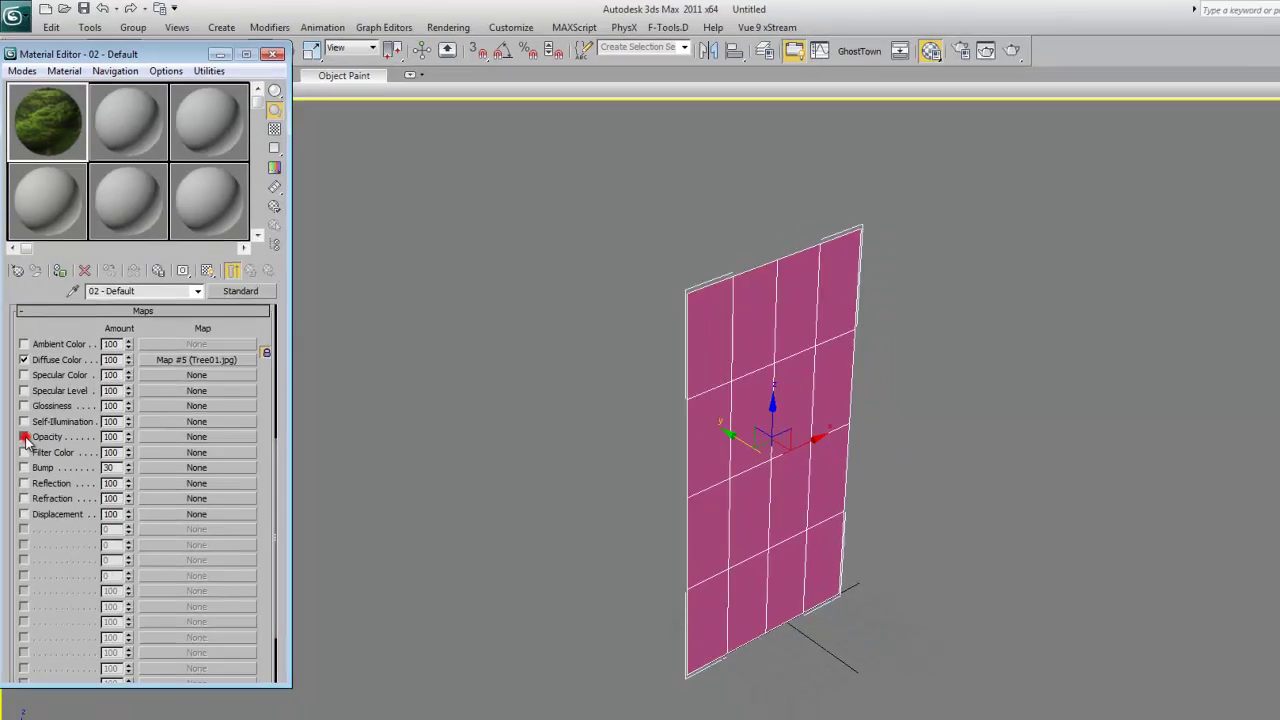
left_click(196, 437)
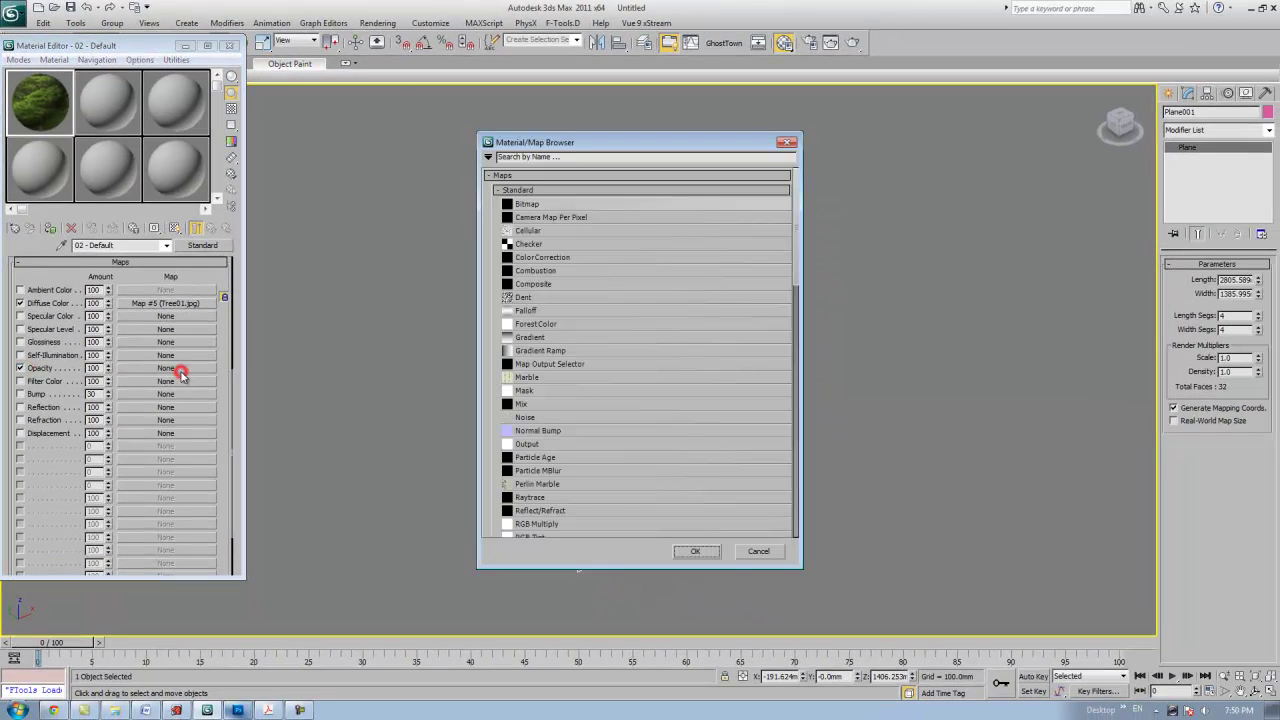
double_click(537, 204)
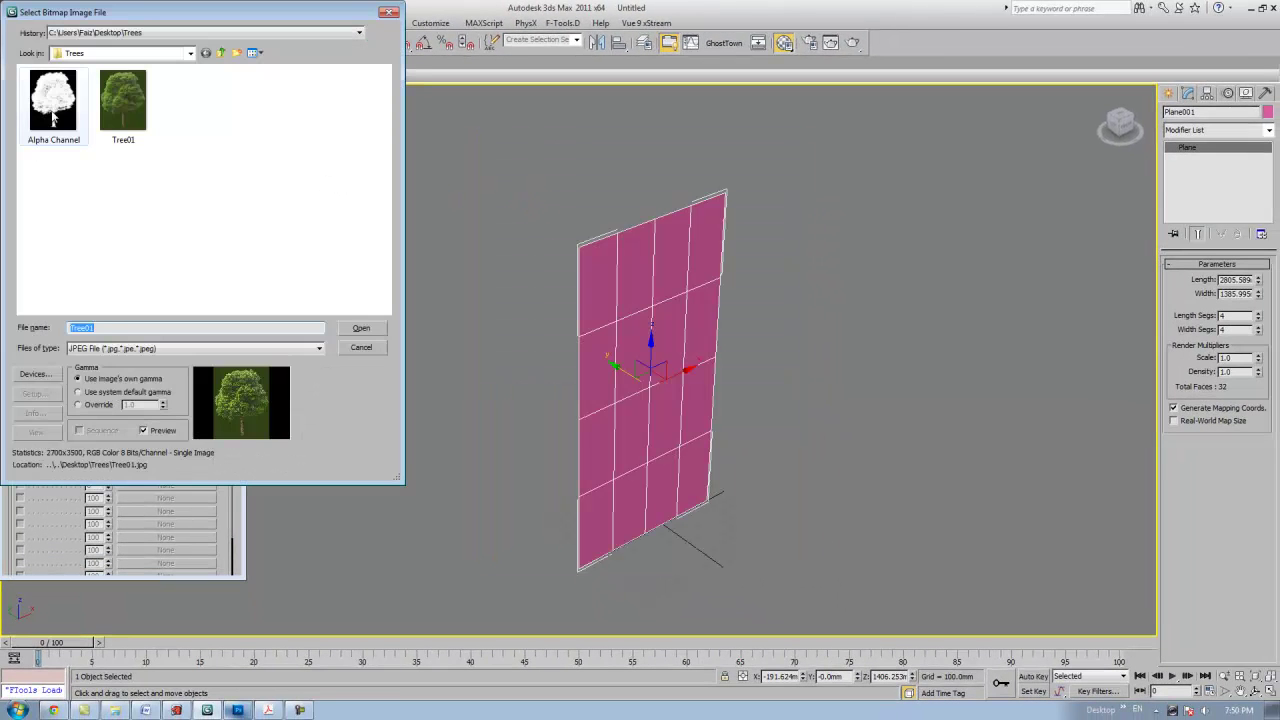
left_click(55, 118)
left_click(360, 329)
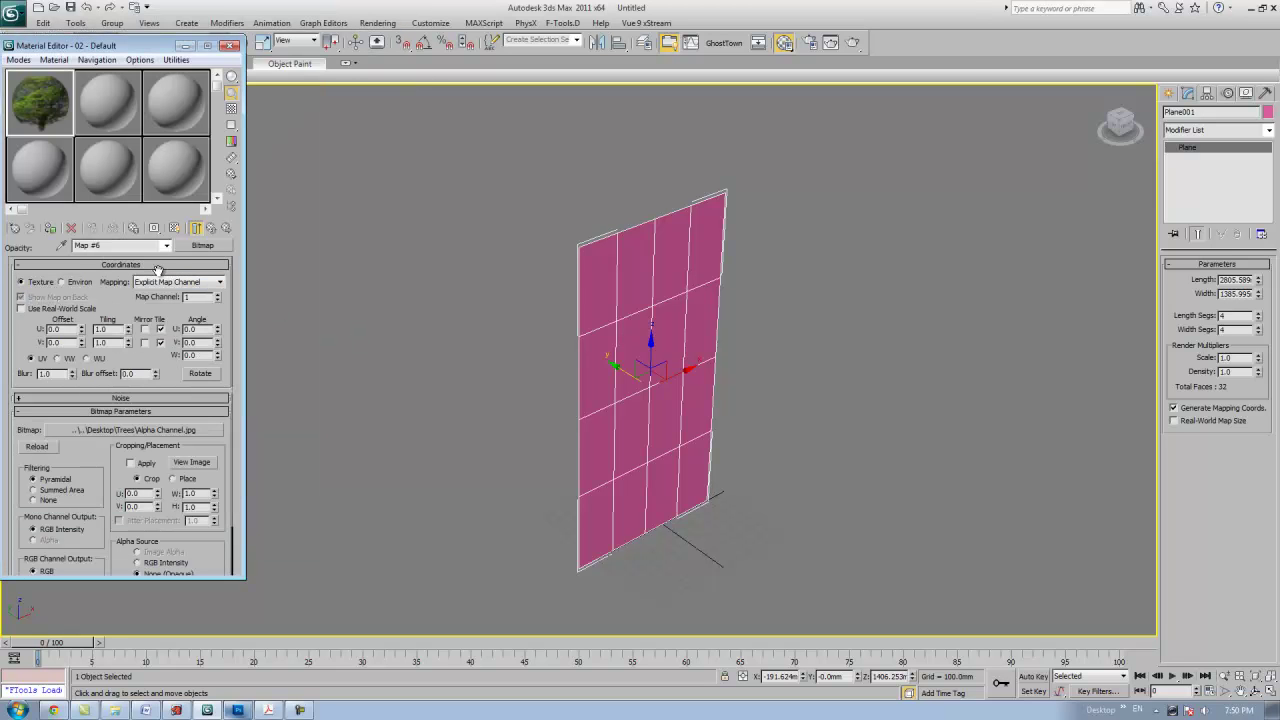
left_click_drag(152, 271, 153, 269)
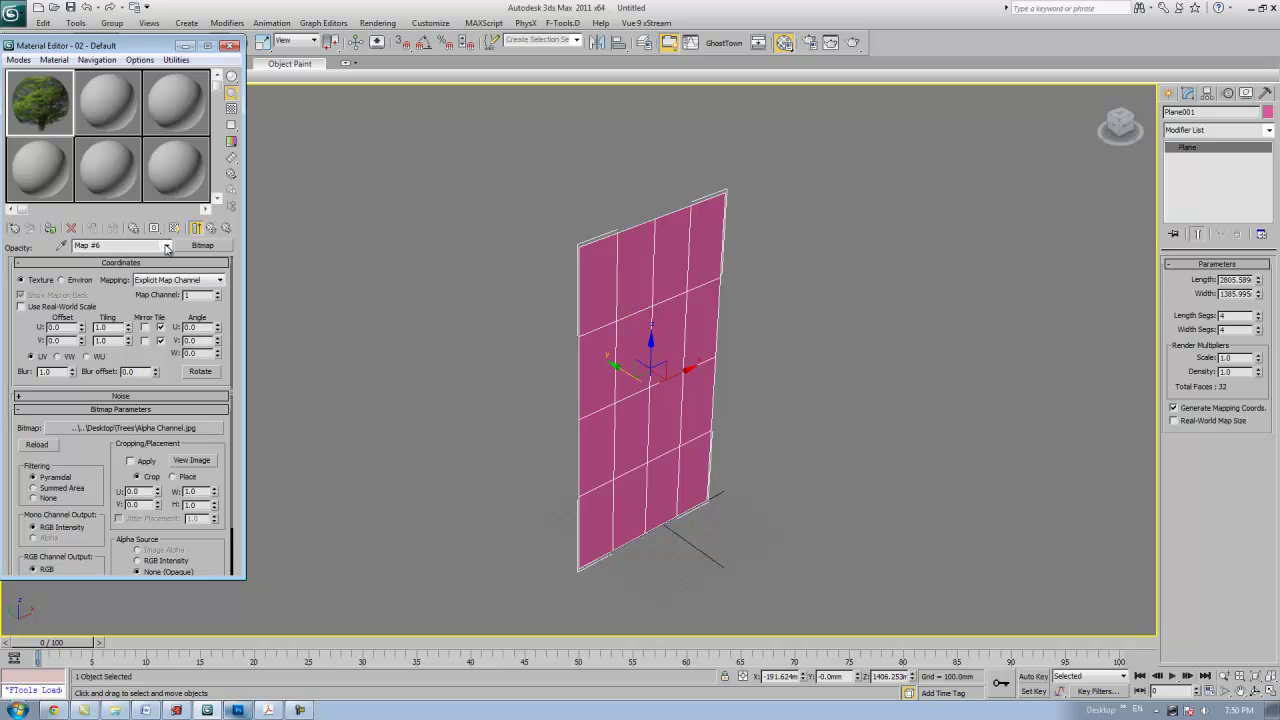
left_click(166, 247)
left_click(128, 254)
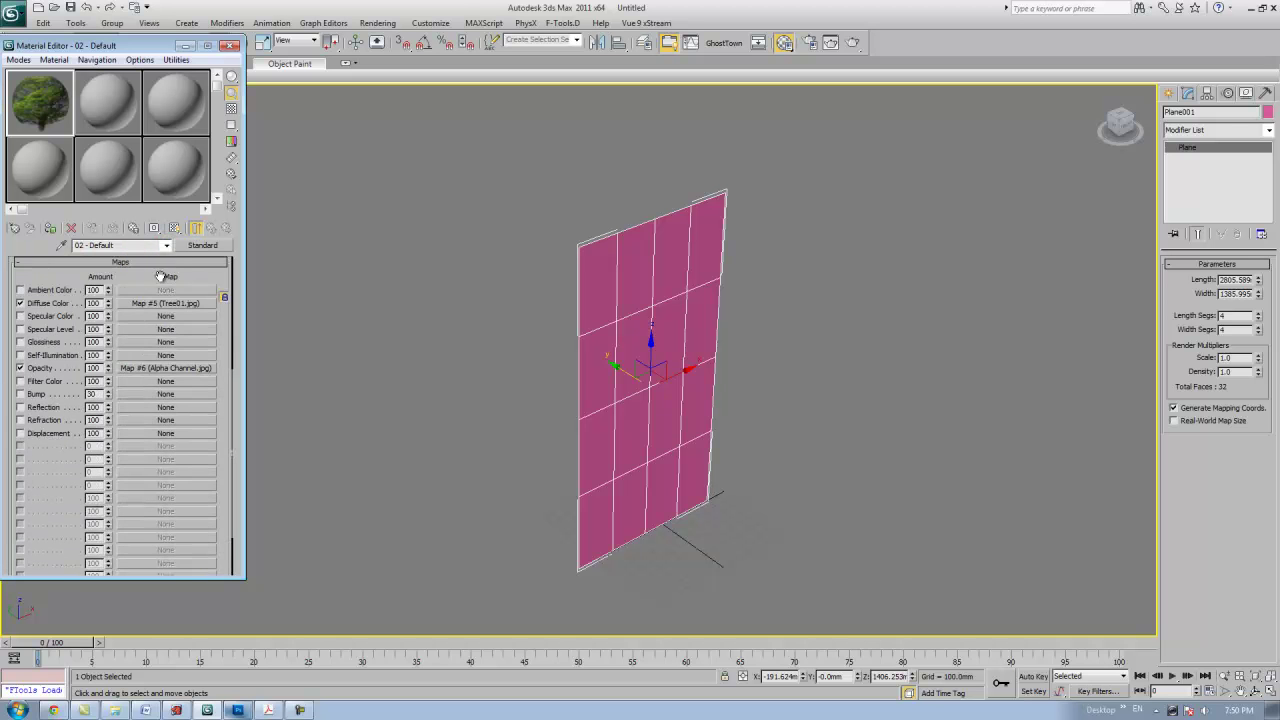
Step: Set the material's advanced transparency falloff to Out with an amount of 4
left_click_drag(160, 276, 160, 432)
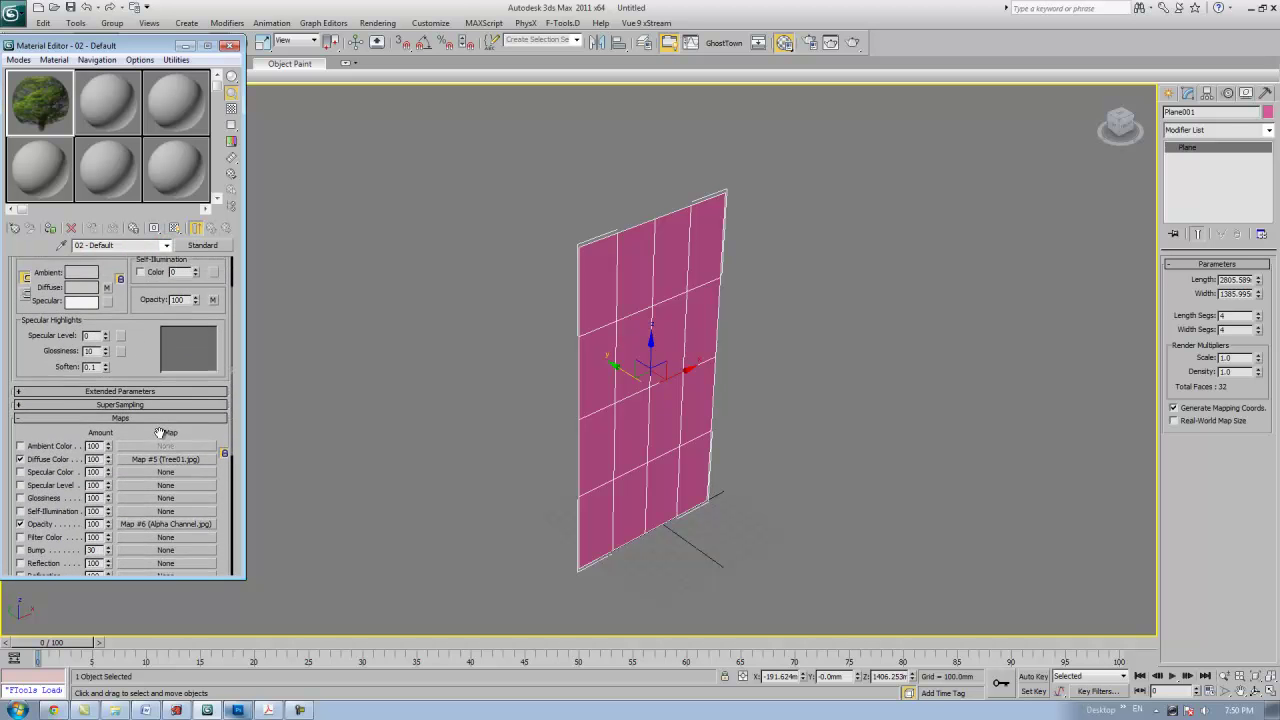
left_click(17, 392)
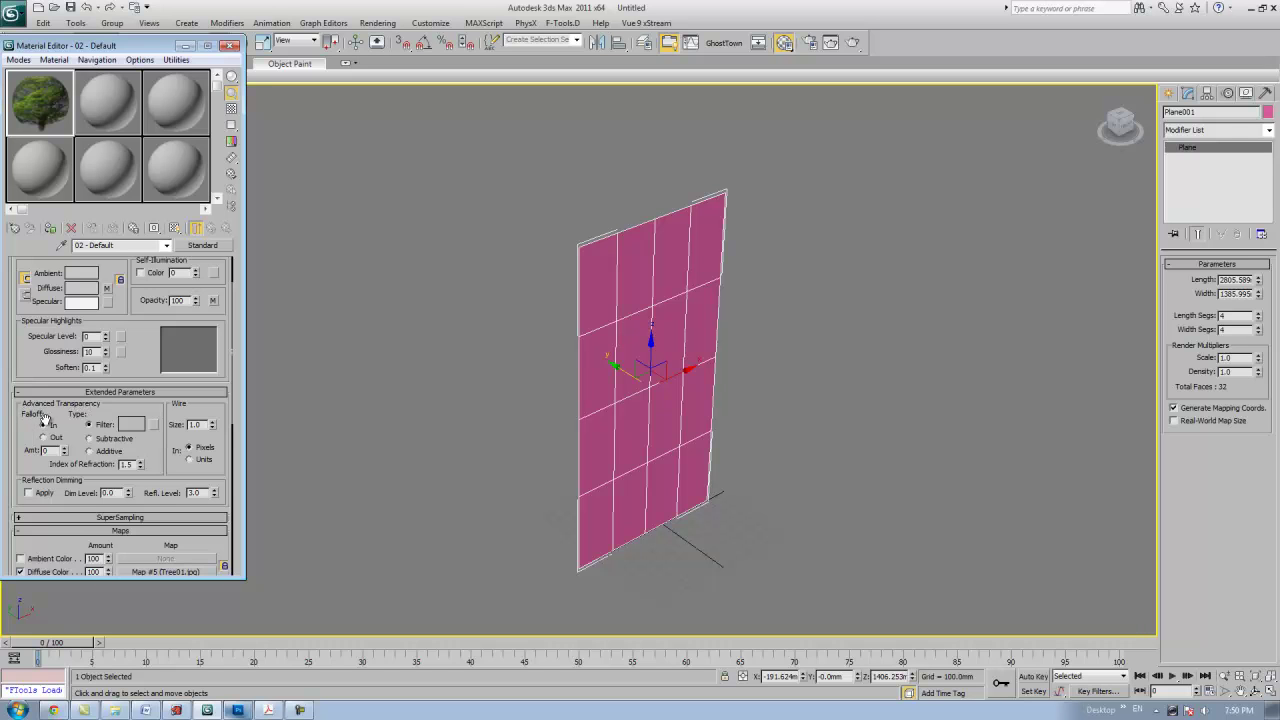
left_click(43, 438)
left_click_drag(64, 451, 65, 452)
Step: Assign the tree material to the selected plane, show its texture in the viewport and close the Material Editor
left_click(50, 229)
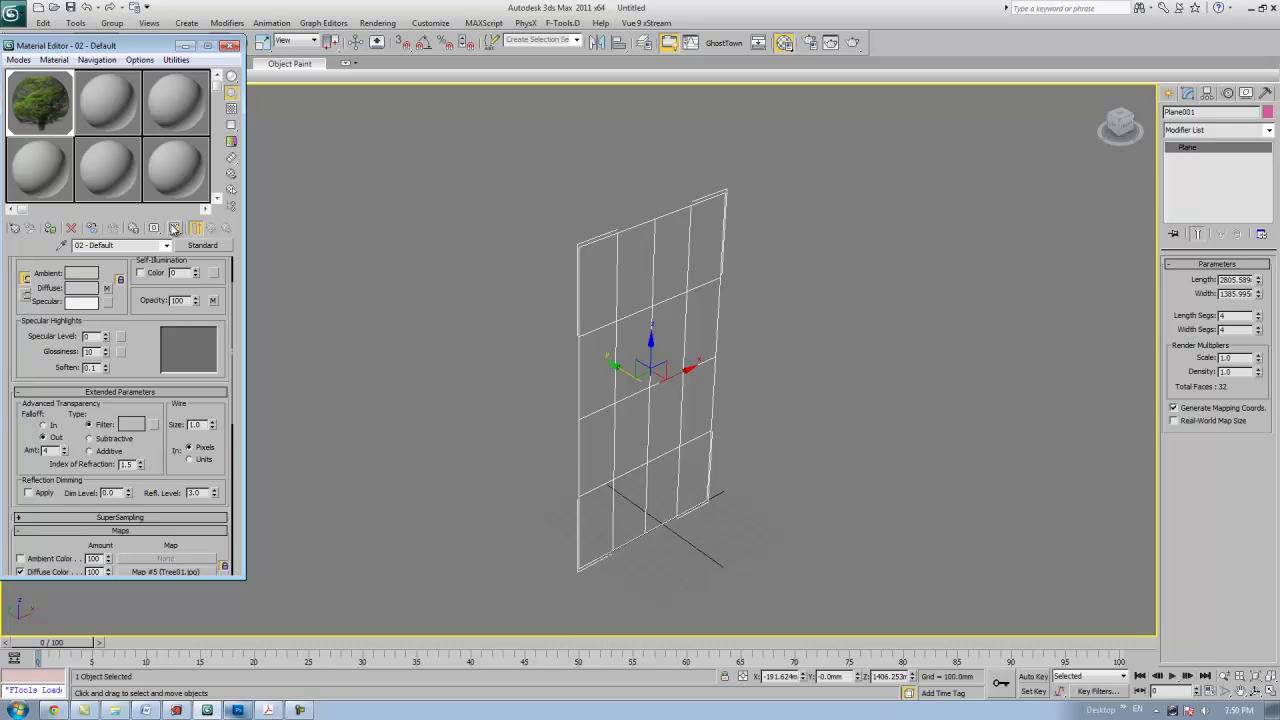
left_click(174, 228)
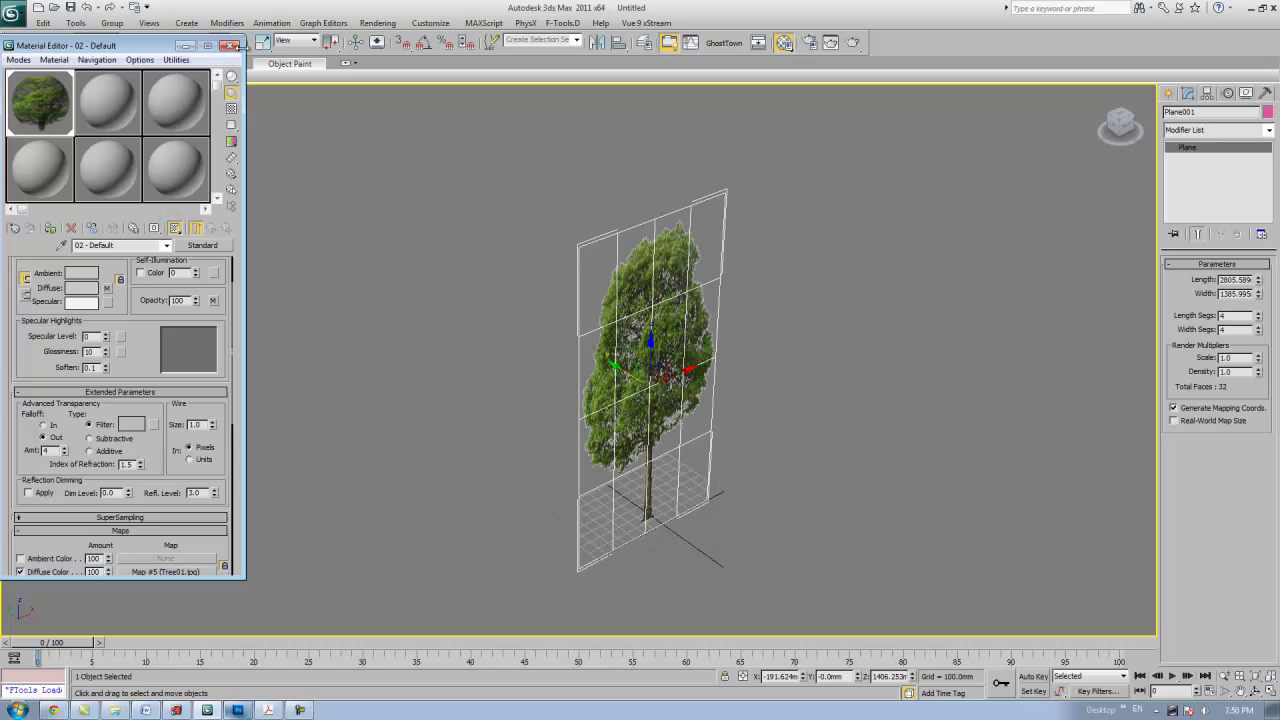
left_click(229, 46)
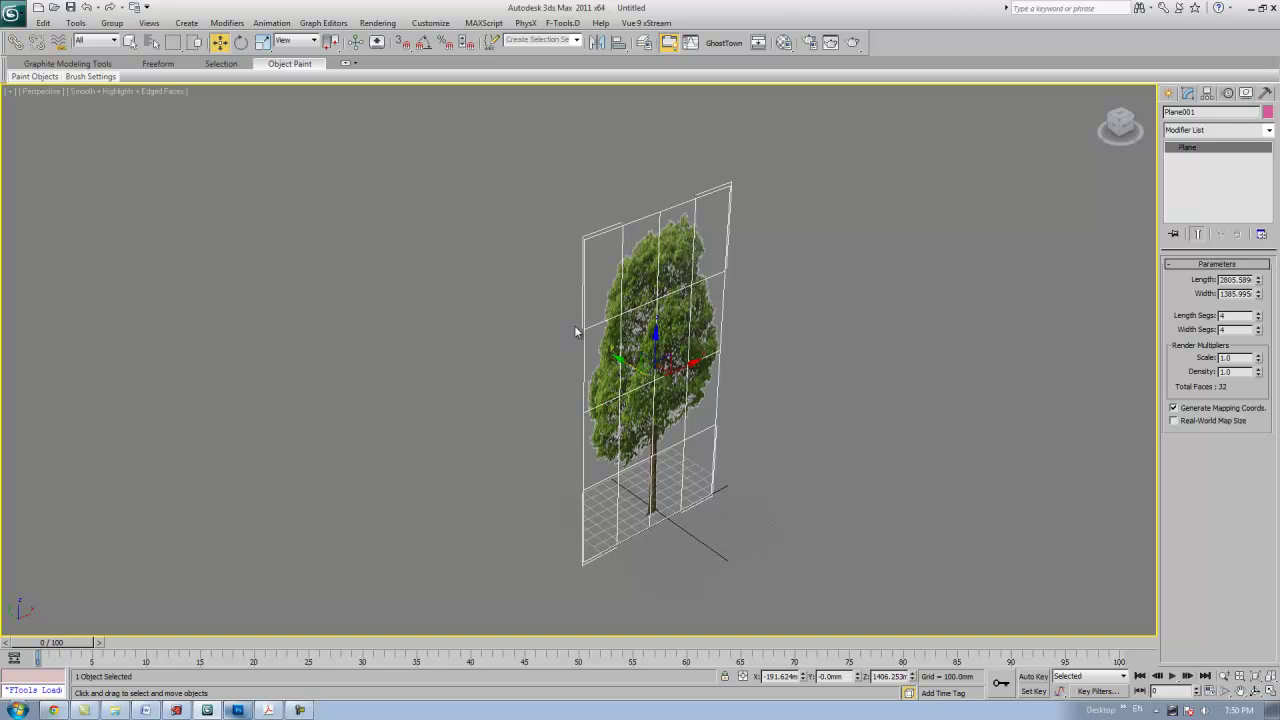
Step: Try rotating the tree plane about -45 degrees around its vertical axis in the Top view, and undo the rotation
middle_click_drag(604, 330, 606, 322)
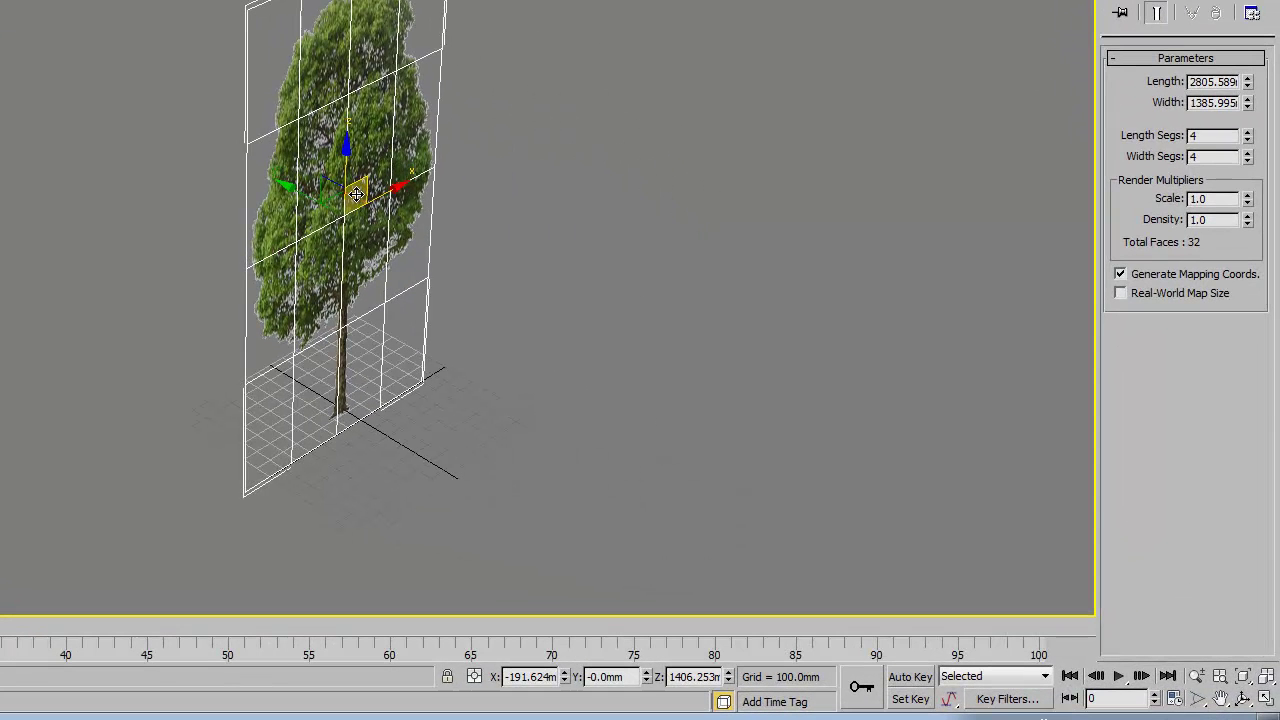
middle_click_drag(340, 246, 274, 231, "alt")
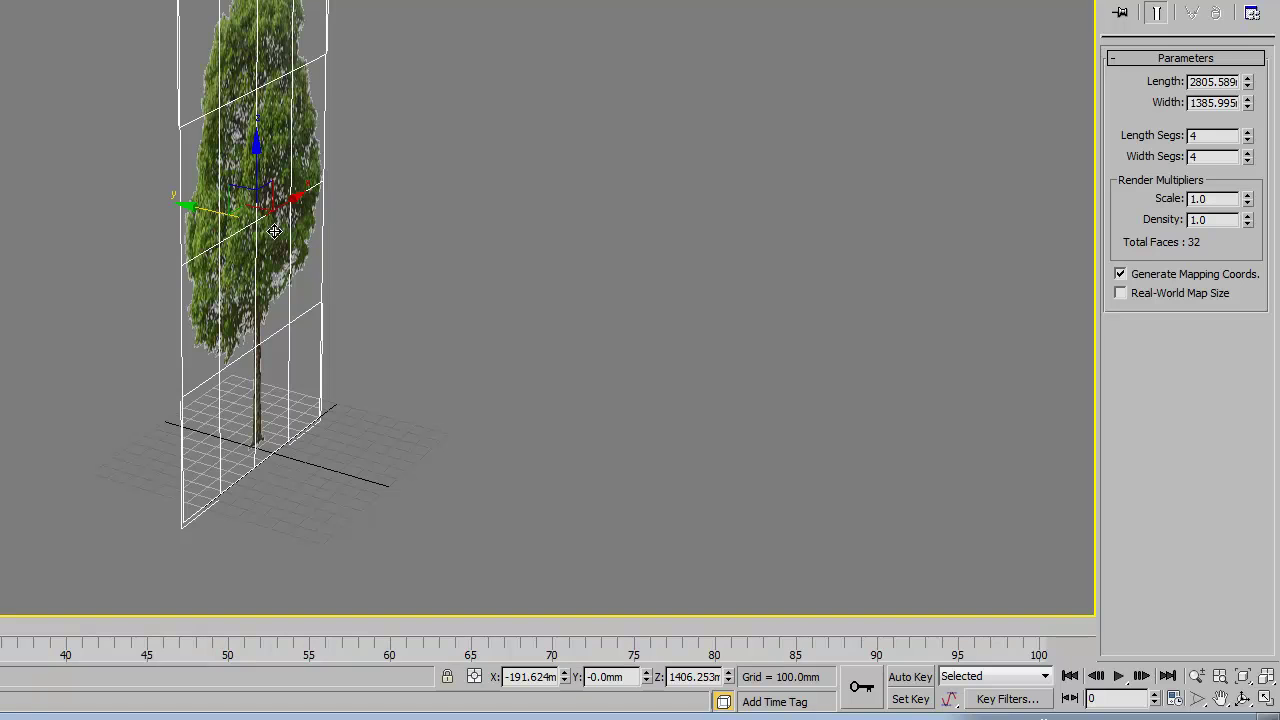
key("t")
middle_click_drag(403, 181, 524, 169)
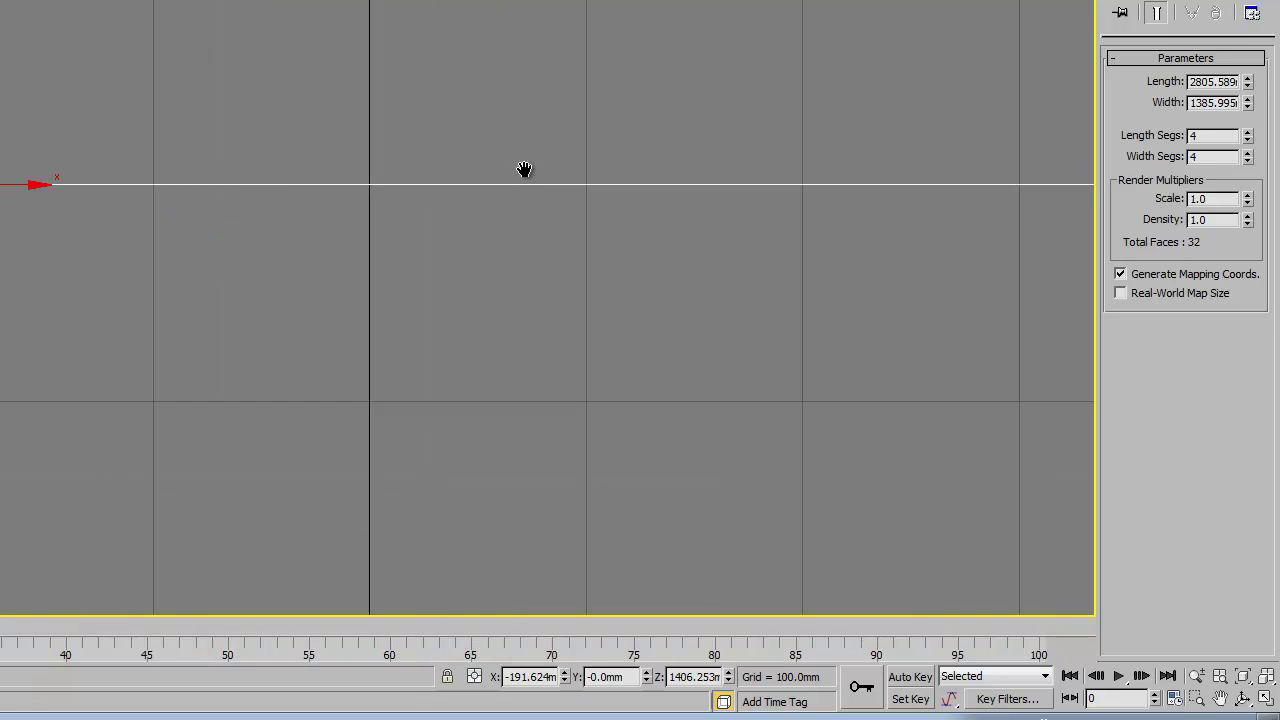
scroll(268, 165, "down", 2)
middle_click_drag(234, 169, 313, 178)
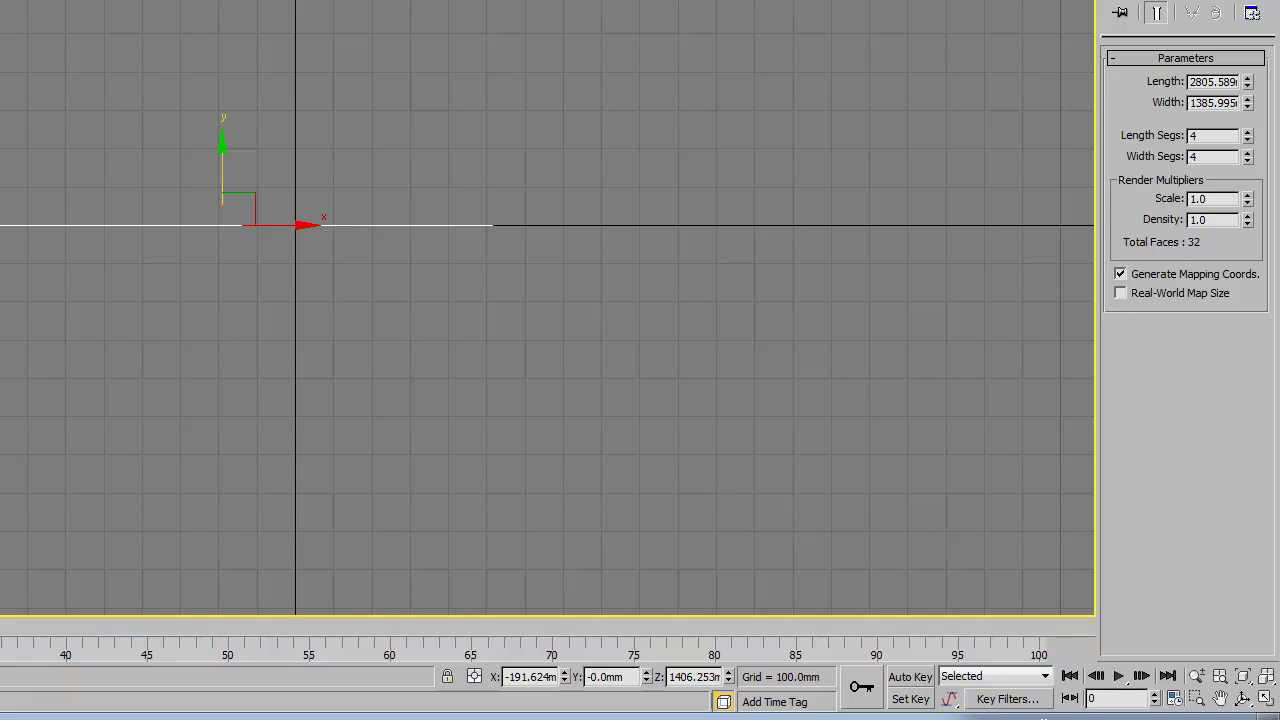
key("e")
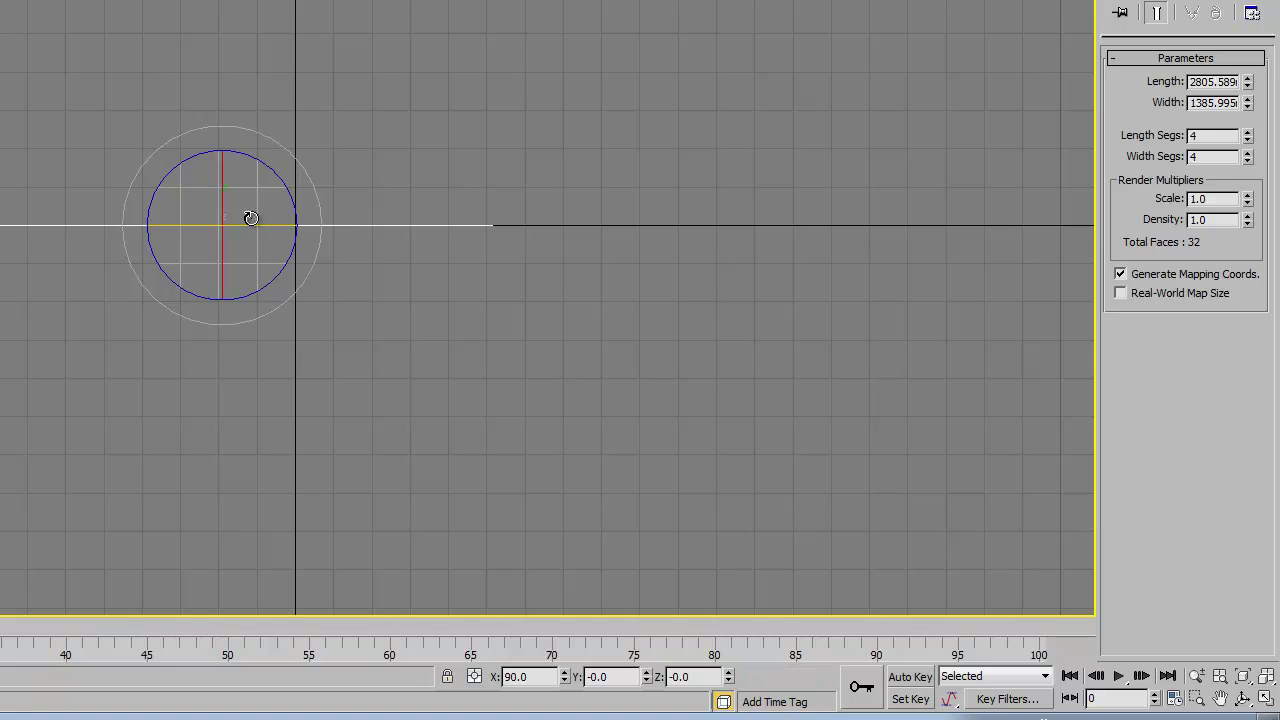
left_click_drag(258, 158, 313, 256)
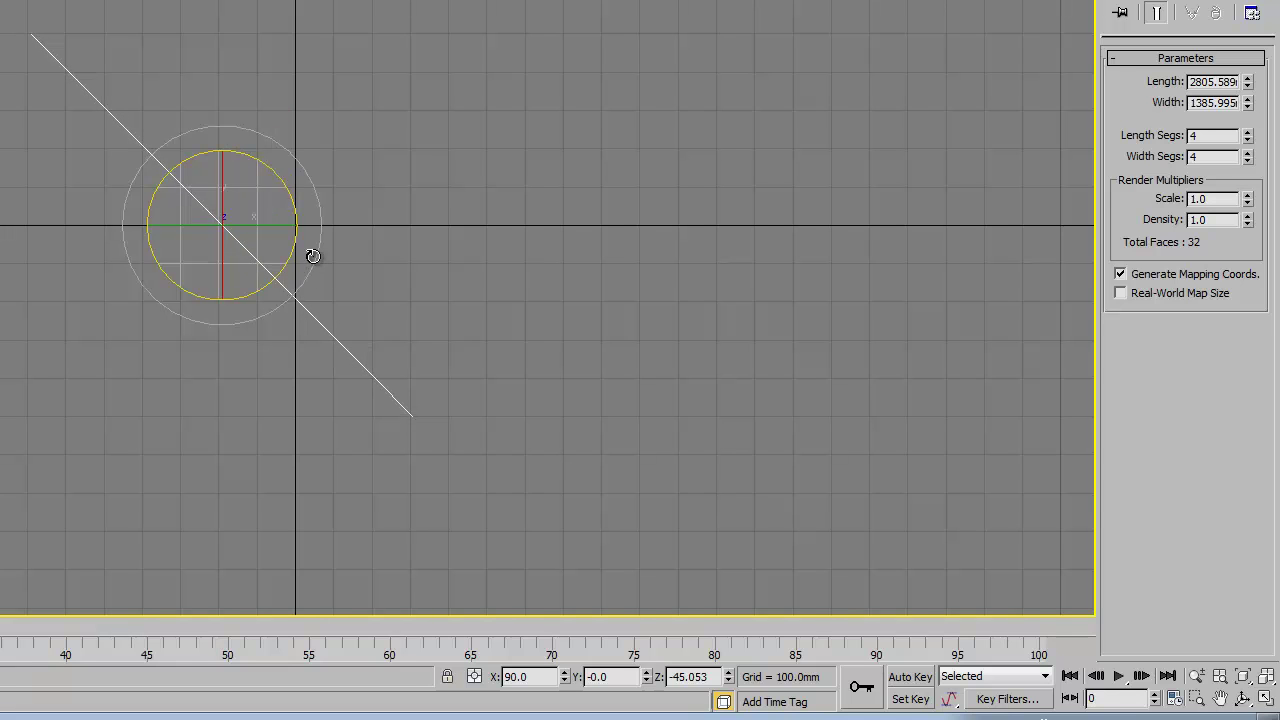
key("ctrl+z")
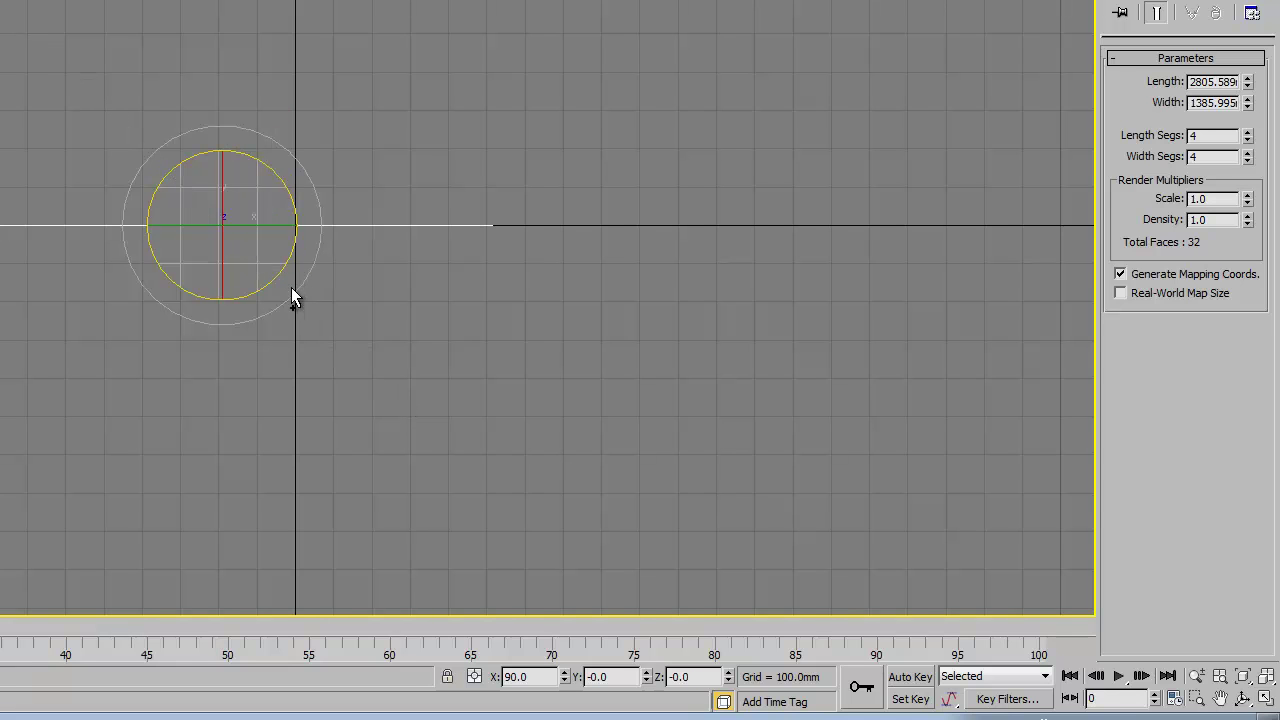
Step: Try making a single copy of the tree plane rotated about -45 degrees in the Top view, and undo it
left_click(291, 199)
left_click_drag(291, 199, 273, 311)
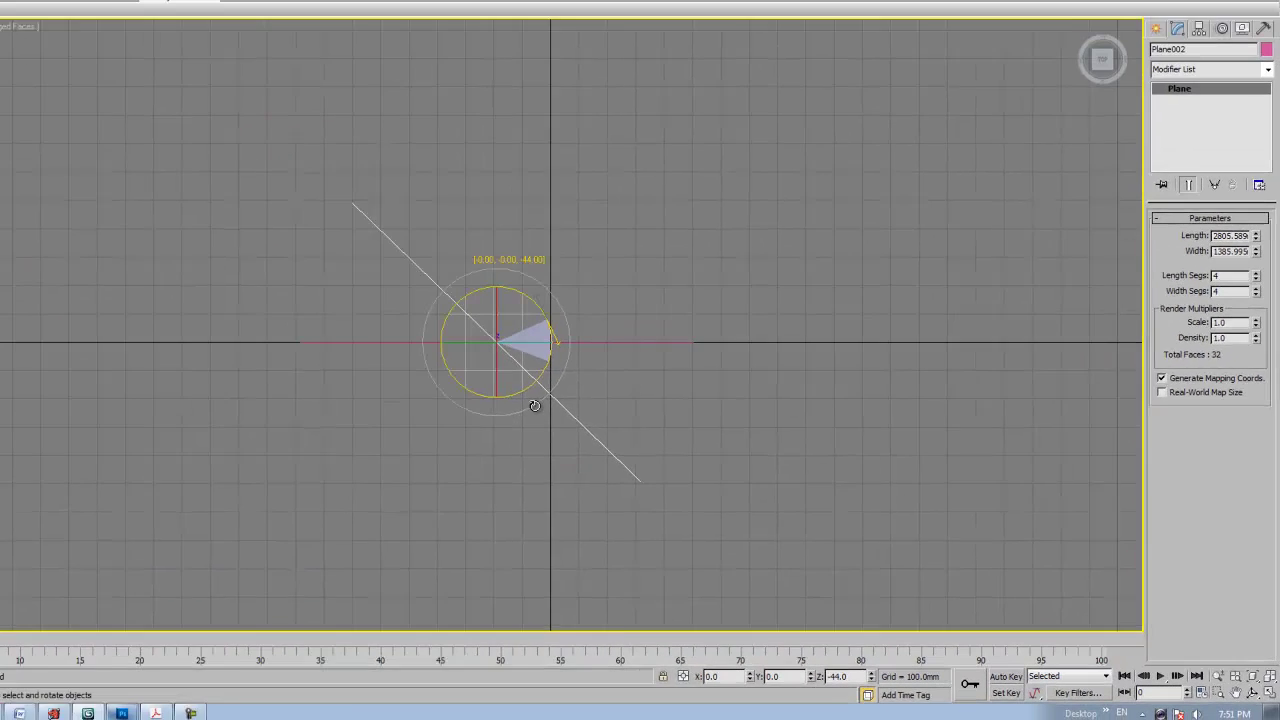
left_click_drag(535, 405, 530, 410)
left_click_drag(606, 437, 609, 439, "shift")
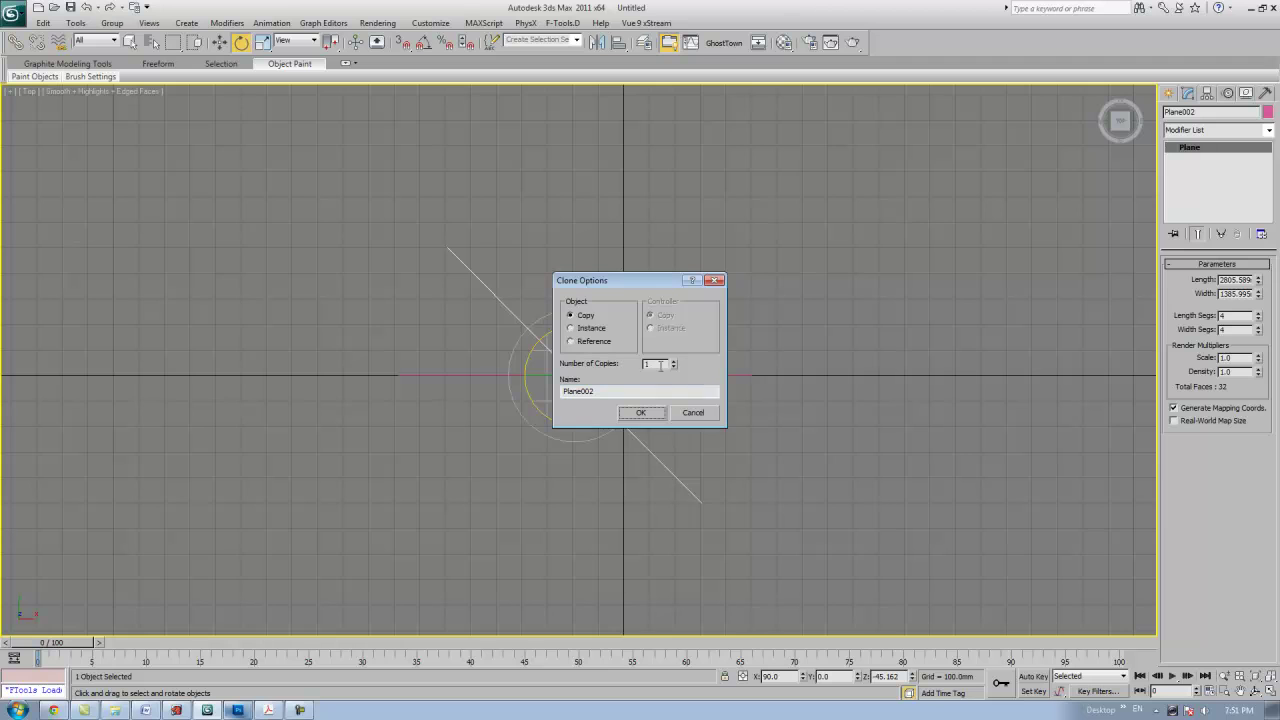
left_click(642, 413)
key("ctrl+z")
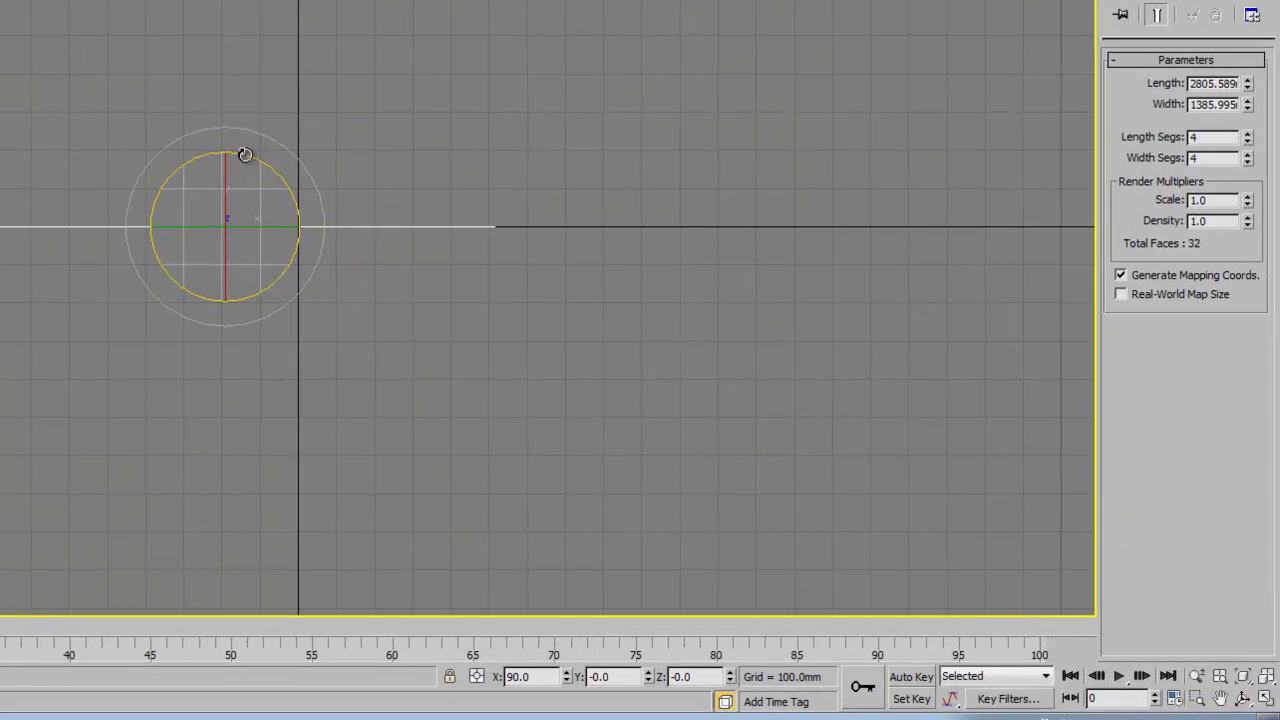
Step: Clone the tree plane by rotating it about -45 degrees around its vertical axis, making 3 copies of type Copy
left_click_drag(245, 155, 335, 145)
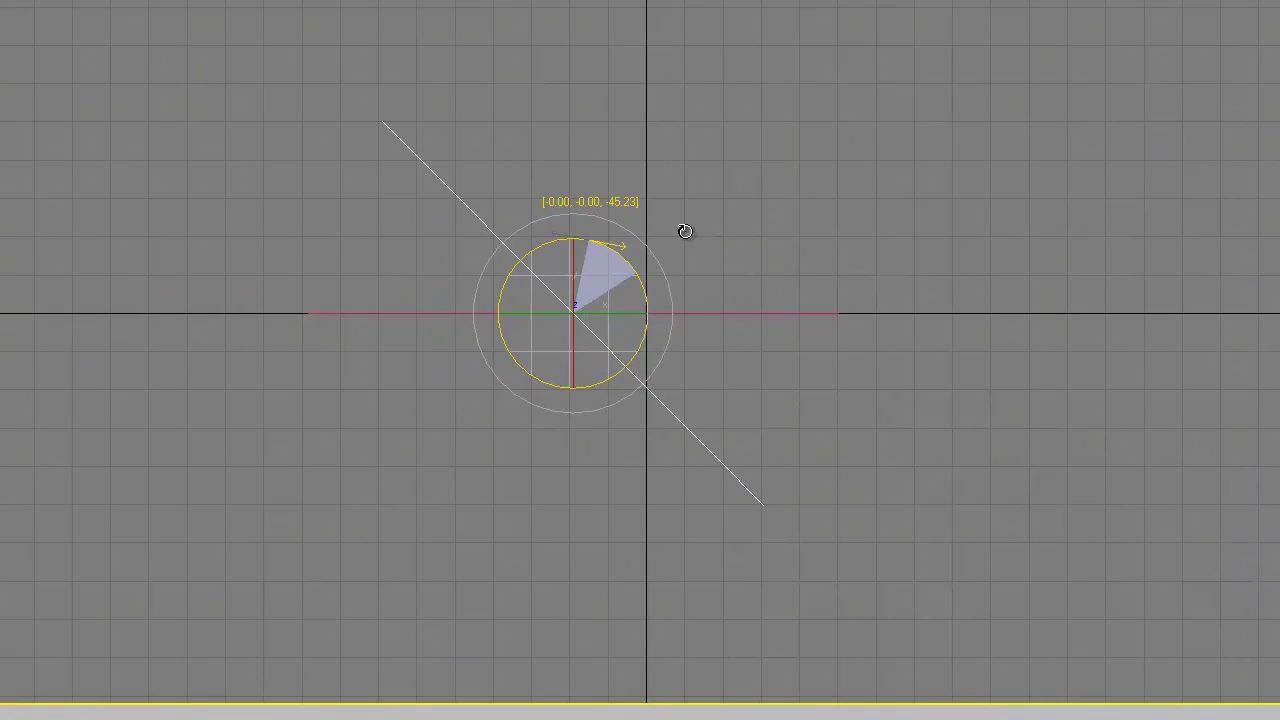
left_click_drag(685, 231, 684, 231)
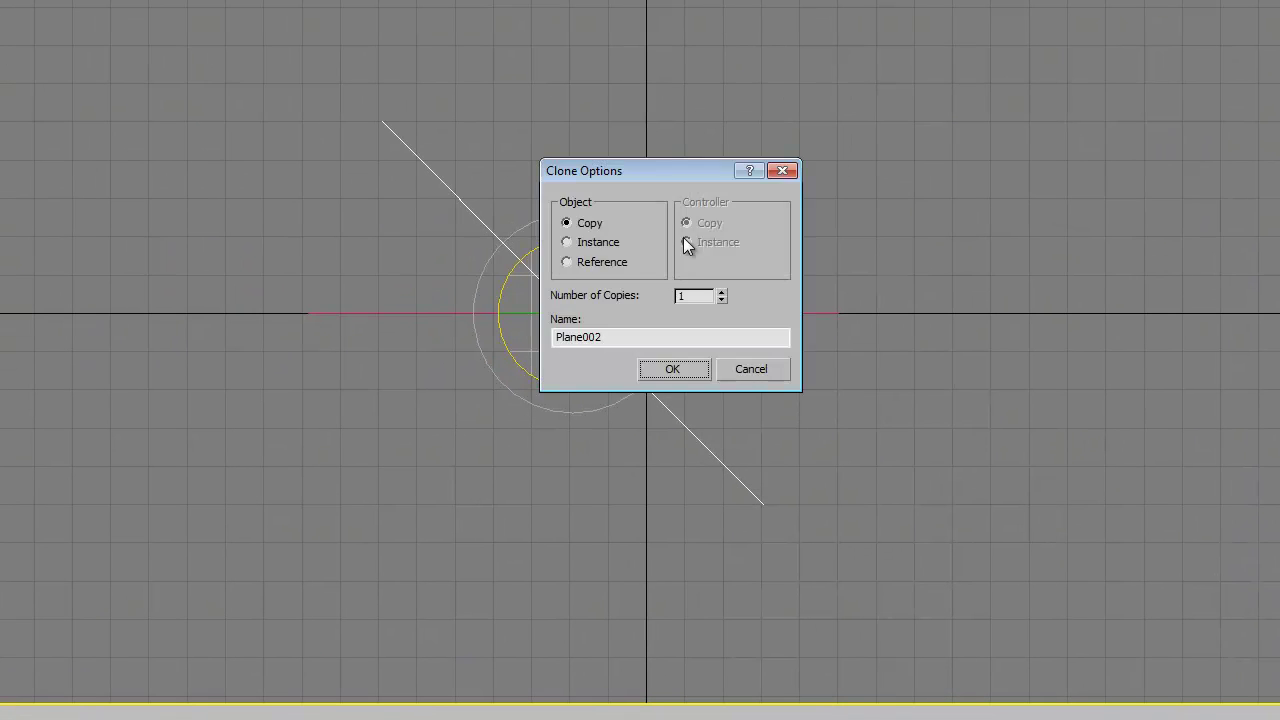
double_click(725, 297)
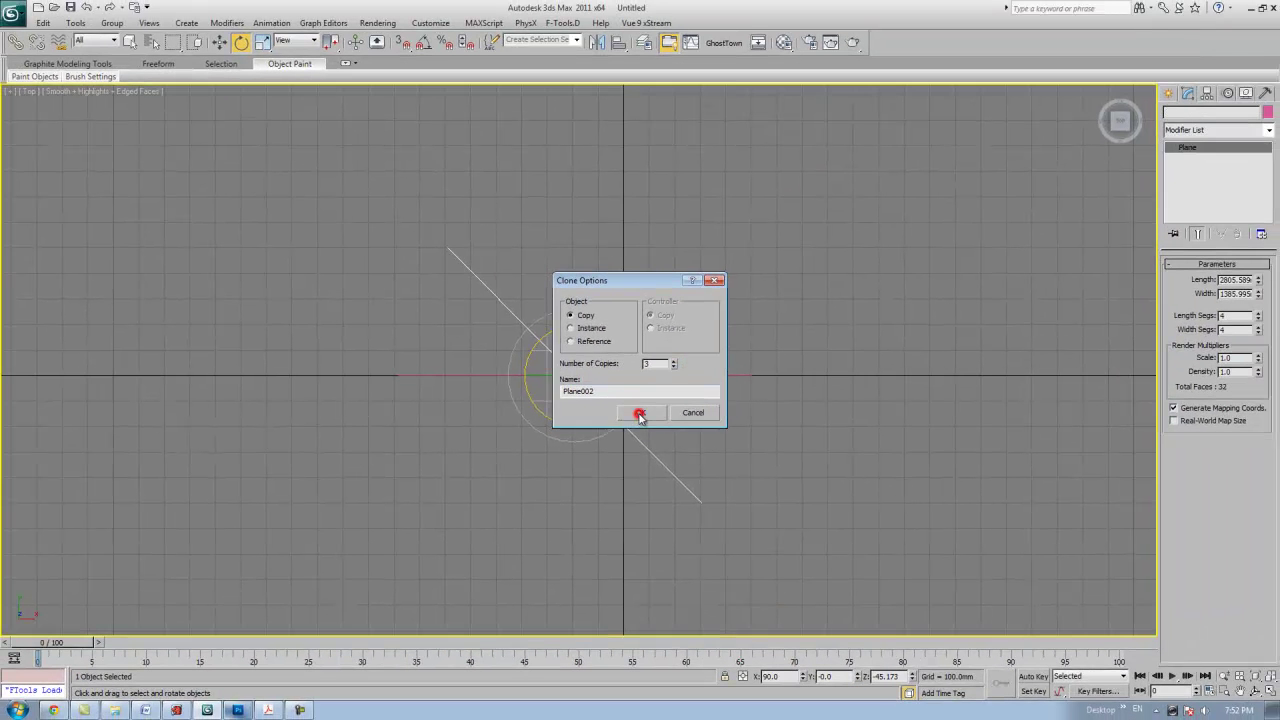
left_click(668, 375)
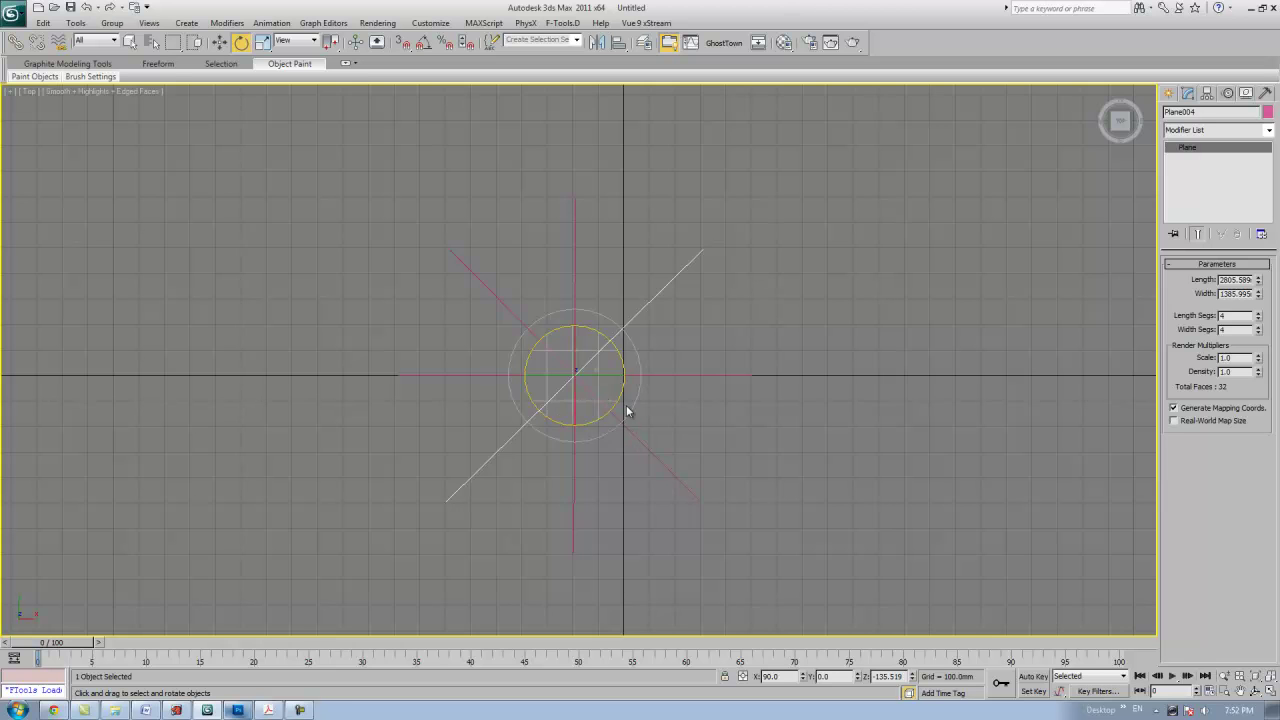
Step: Examine the crossed tree planes from several angles in the Perspective view with nothing selected
key("p")
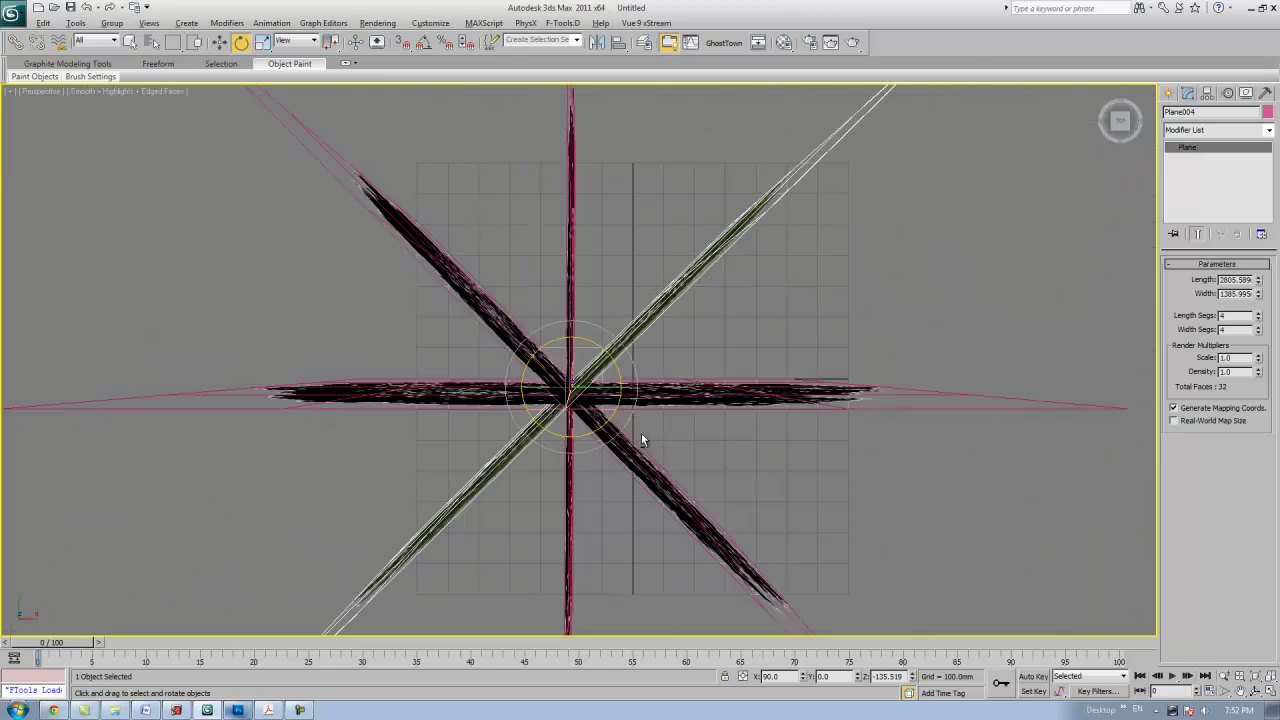
middle_click_drag(641, 433, 612, 351, "alt")
middle_click_drag(564, 435, 550, 560)
scroll(550, 540, "down", 4)
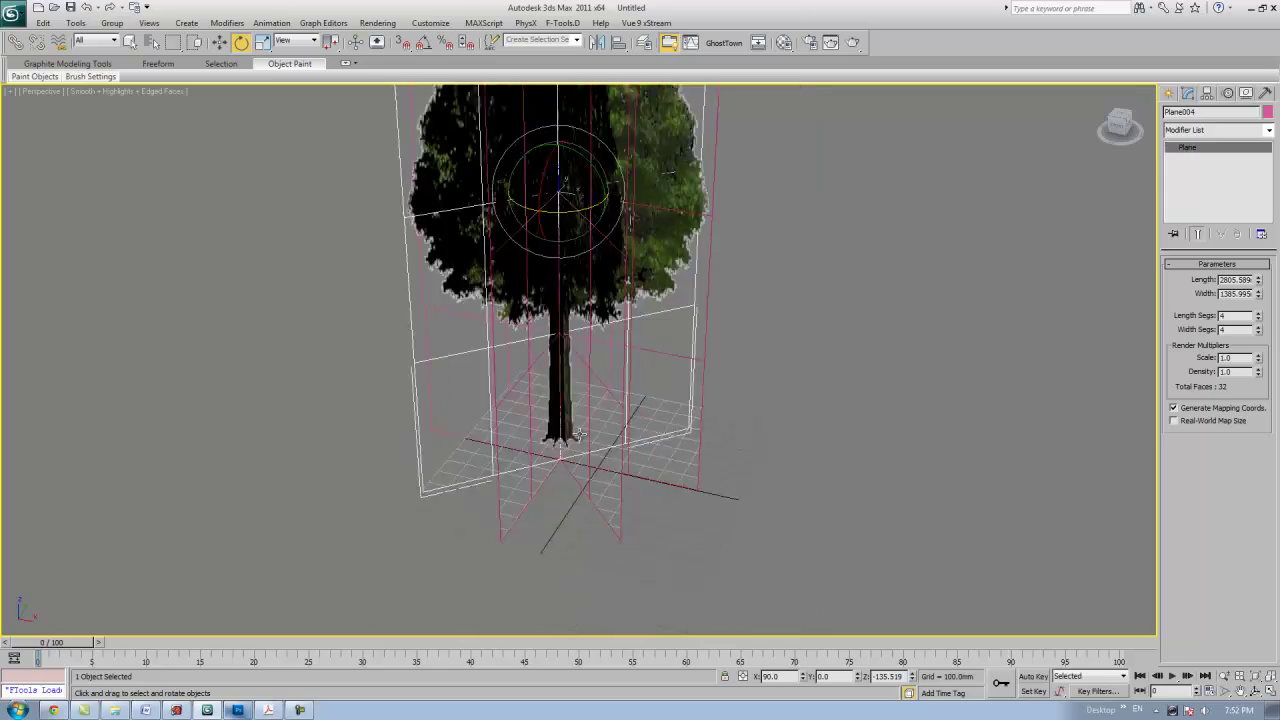
middle_click_drag(565, 380, 431, 381, "alt")
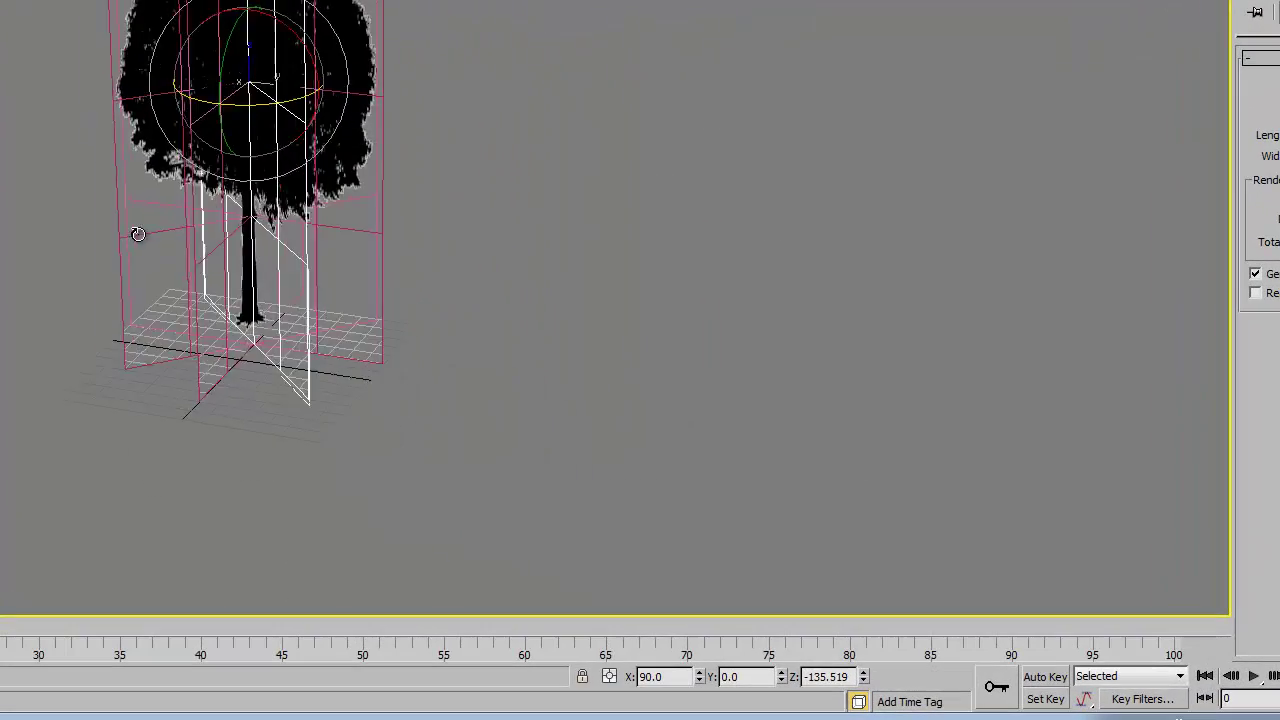
middle_click_drag(138, 234, 421, 291, "alt")
middle_click_drag(445, 236, 78, 228)
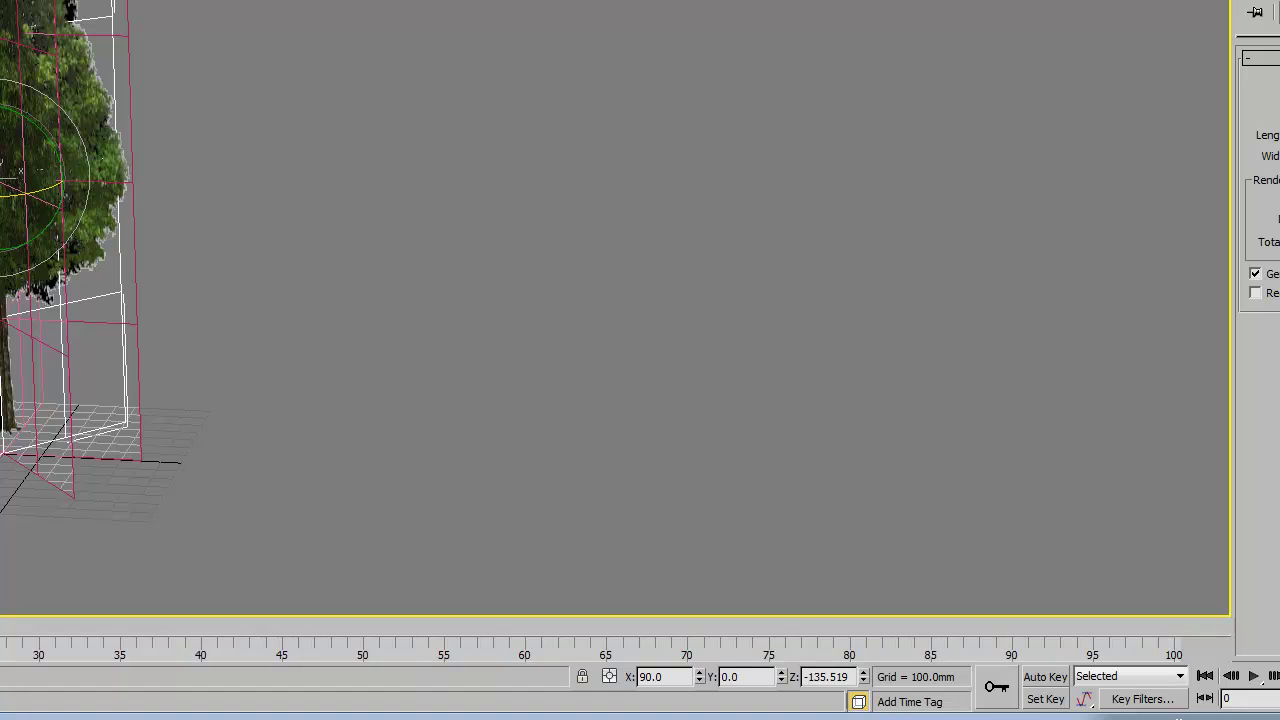
key("q")
left_click(178, 68)
middle_click_drag(179, 135, 120, 143)
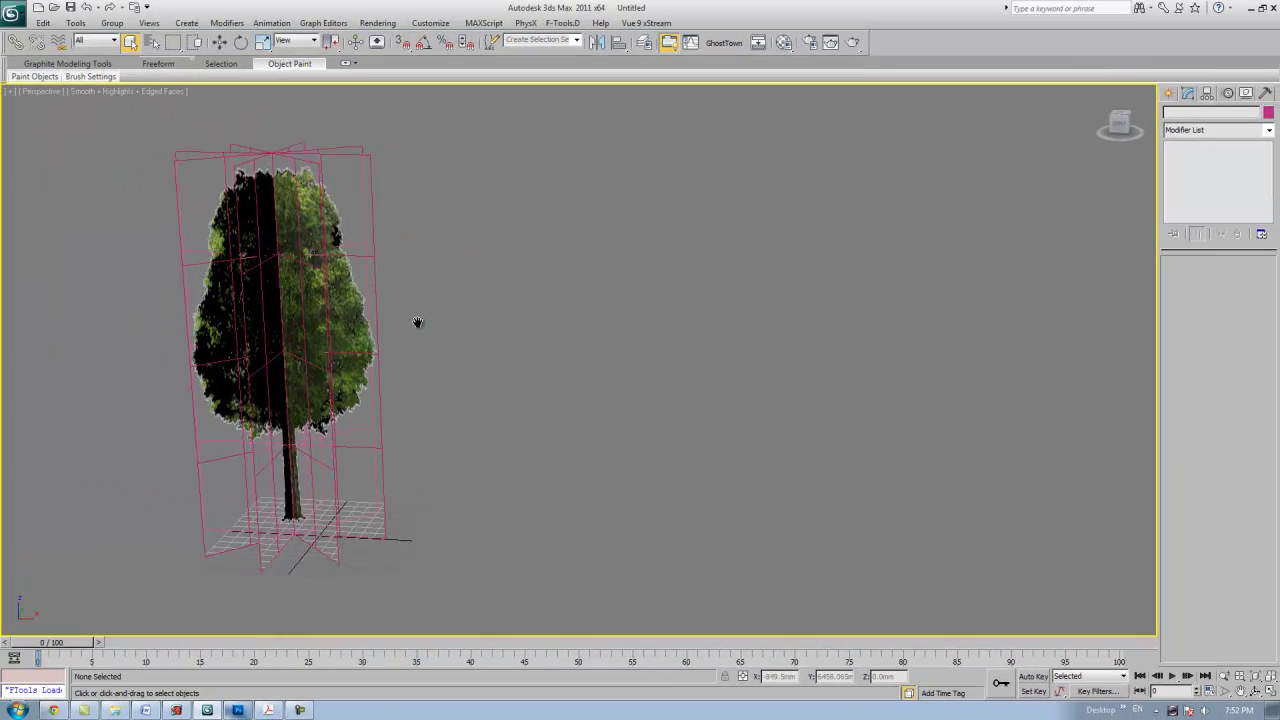
scroll(118, 143, "down", 5)
scroll(428, 341, "up", 3)
middle_click_drag(428, 341, 318, 276)
middle_click_drag(463, 337, 494, 306)
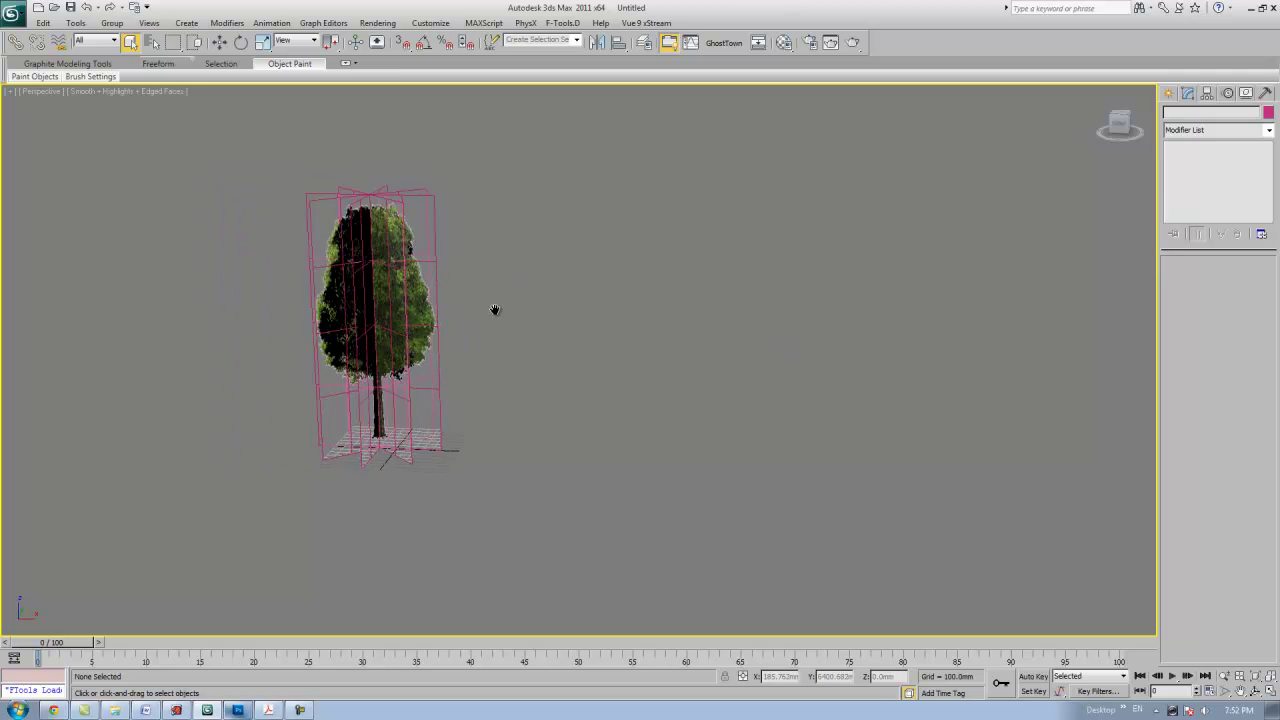
Step: Select the original tree plane, Plane001, and add an Edit Poly modifier to it
left_click(390, 296)
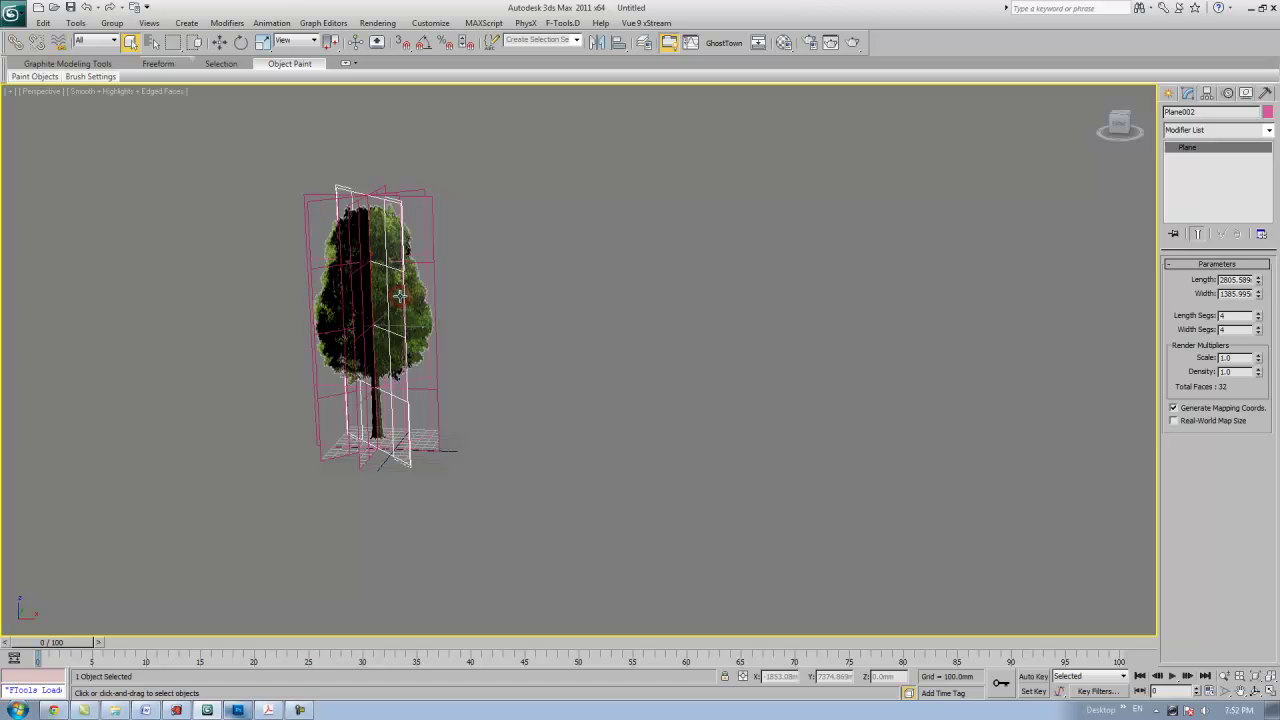
left_click(363, 304)
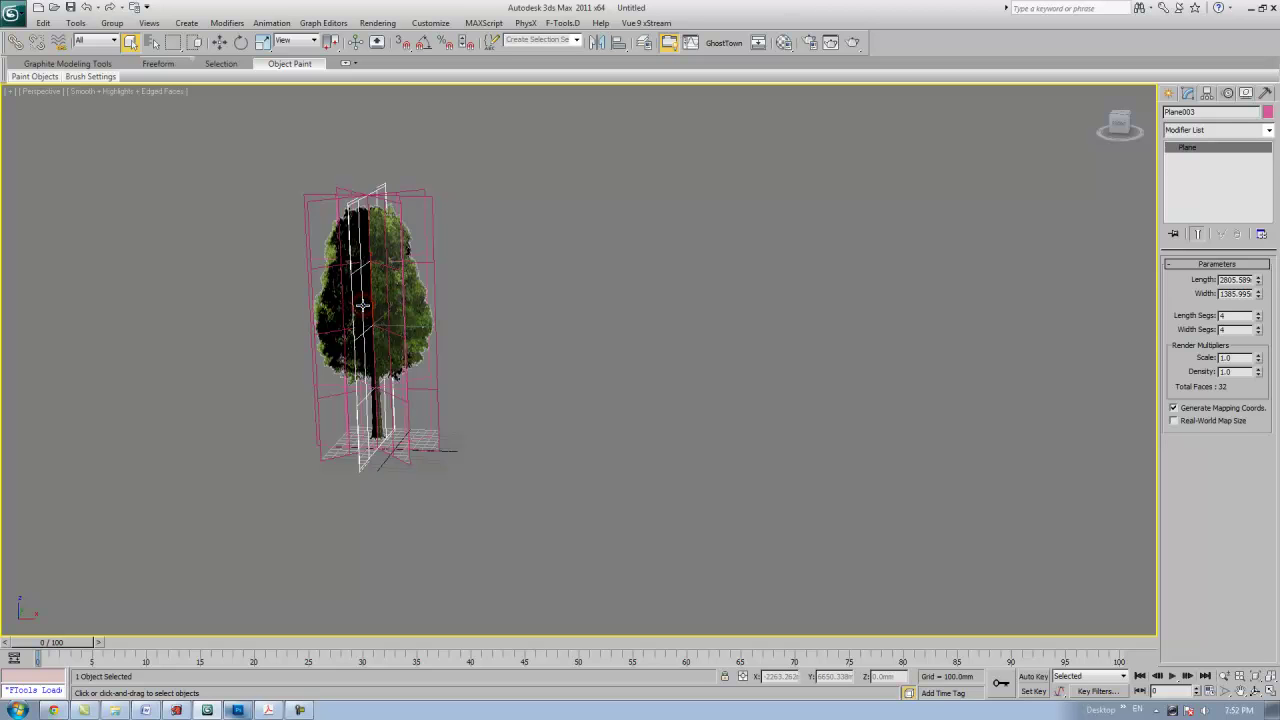
left_click(400, 301)
left_click(423, 303)
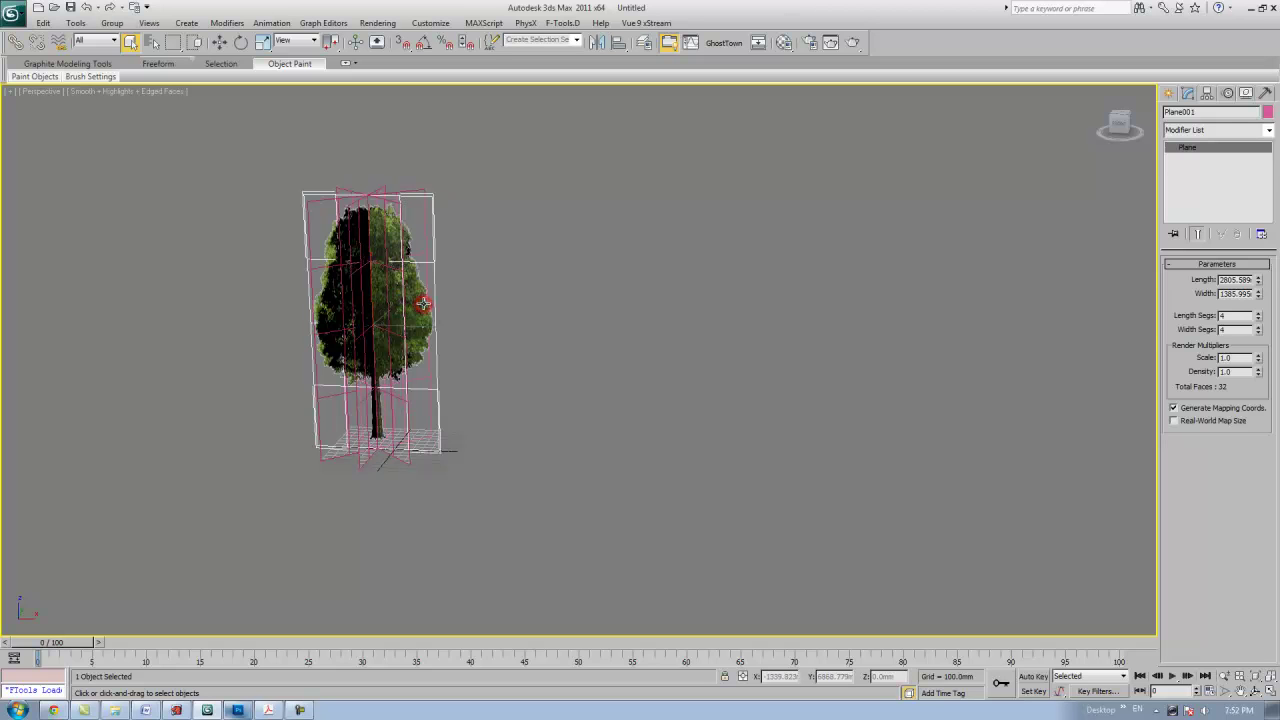
left_click(1218, 130)
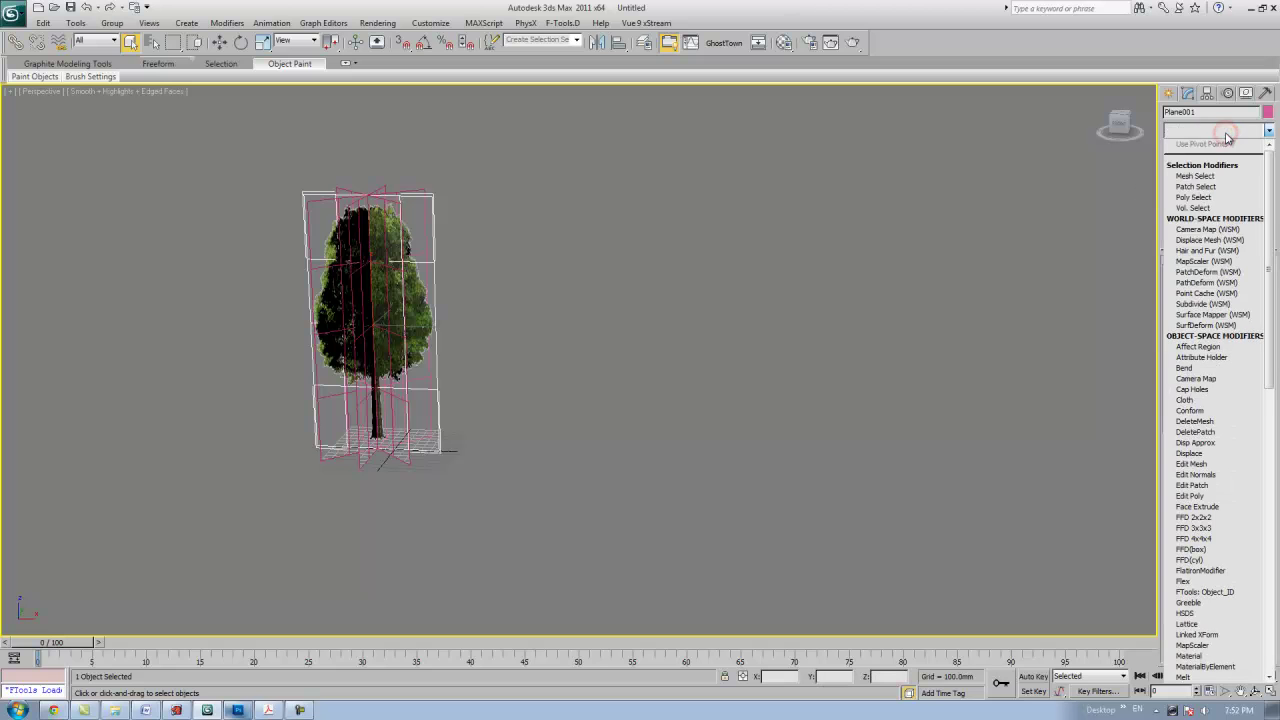
left_click_drag(1267, 214, 1275, 297)
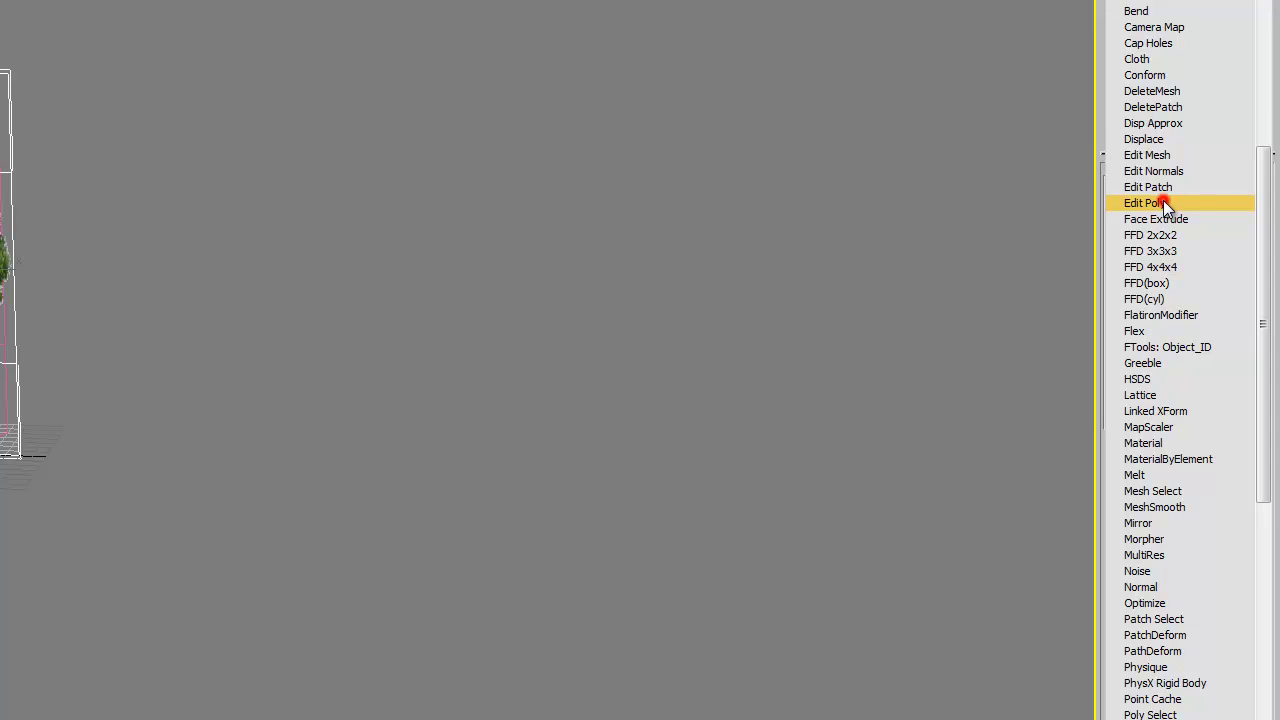
left_click(1163, 201)
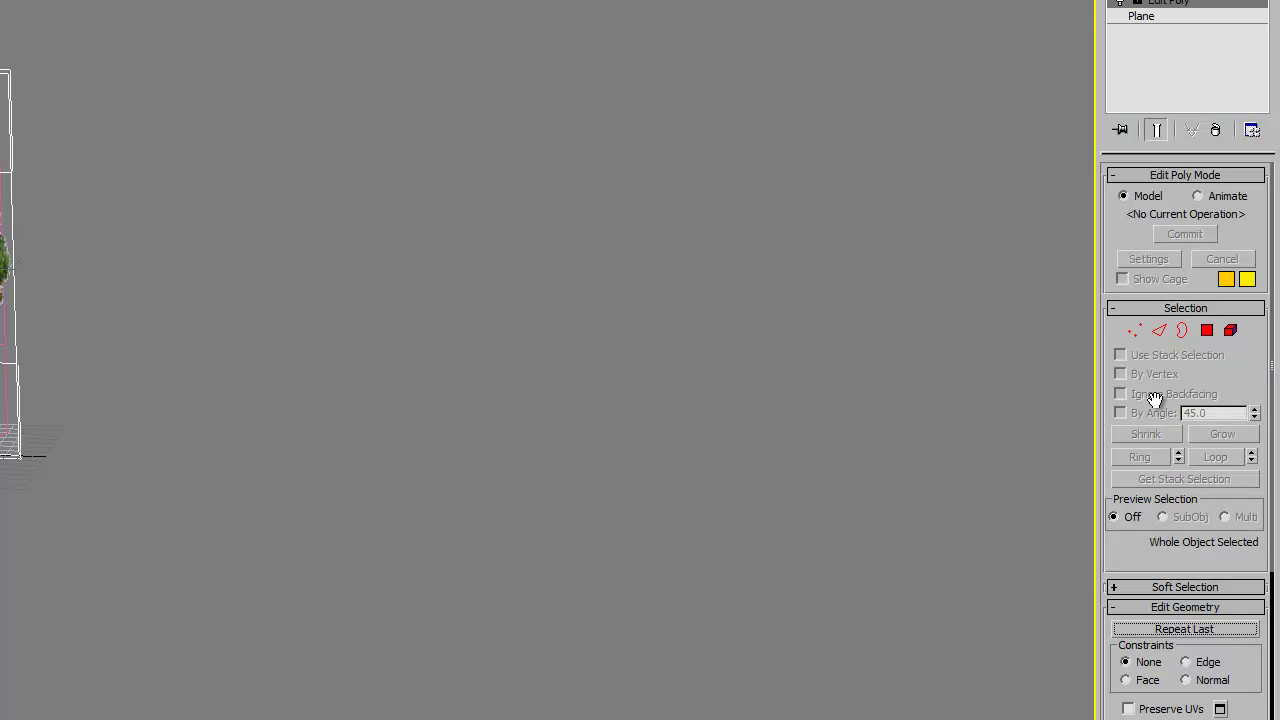
Step: Attach the three other tree planes to the Edit Poly plane and leave its sub-object level
left_click_drag(1157, 402, 1156, 293)
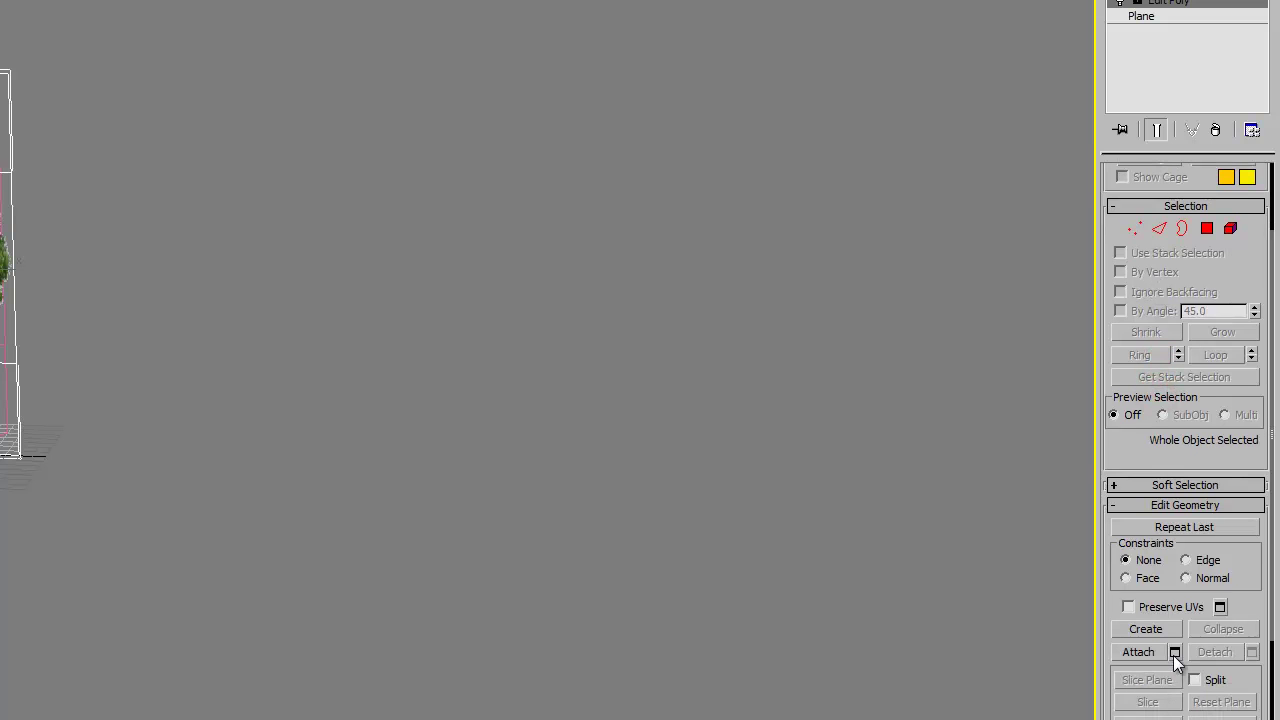
left_click(1153, 656)
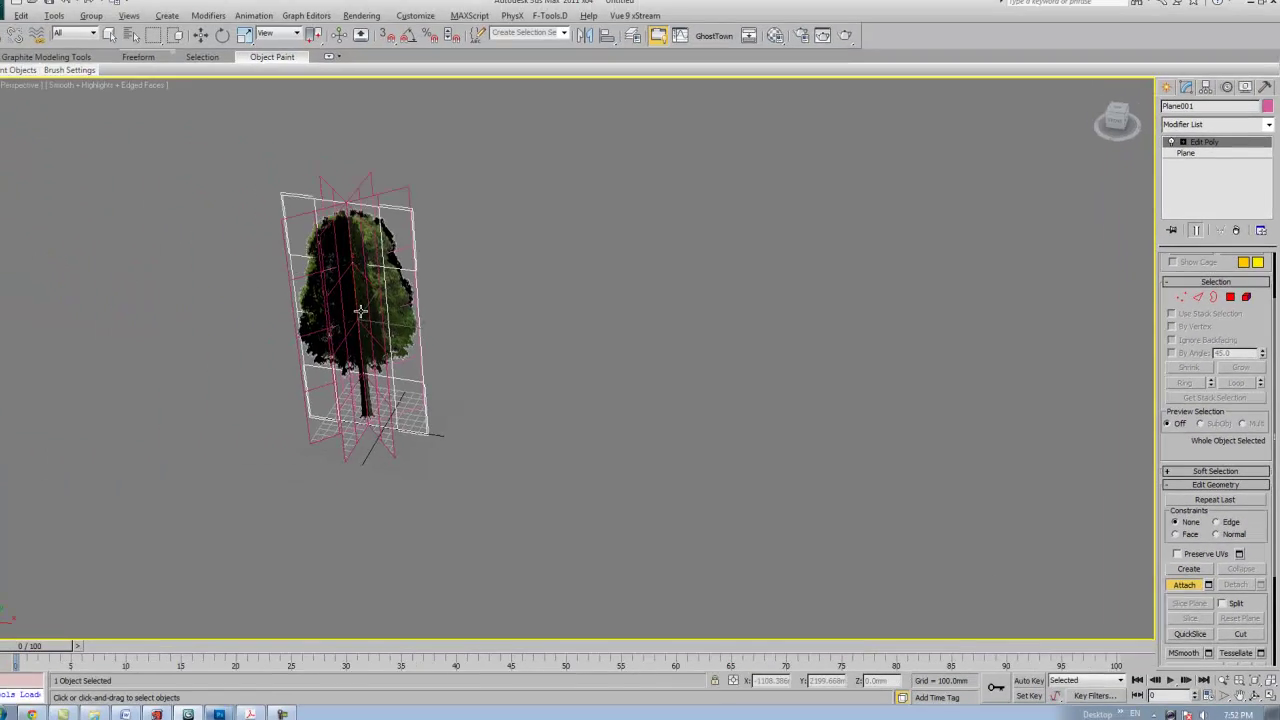
left_click(306, 236)
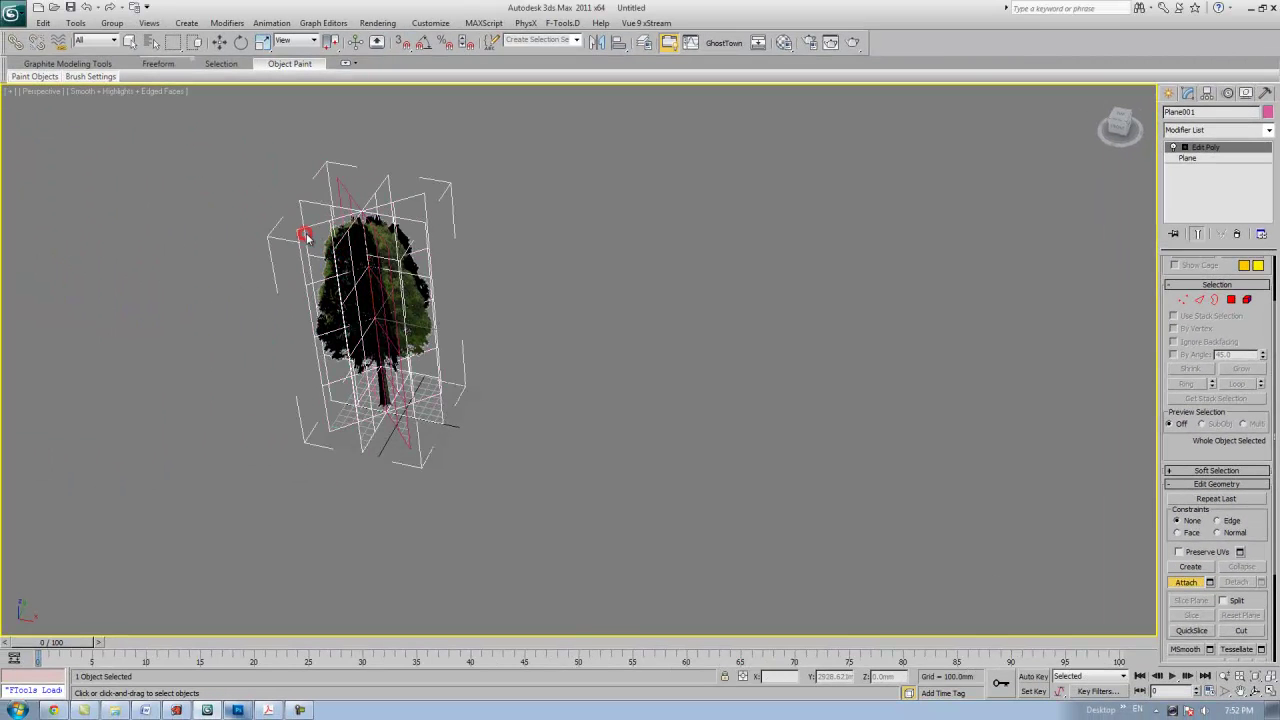
left_click(385, 245)
middle_click_drag(629, 335, 792, 280, "alt")
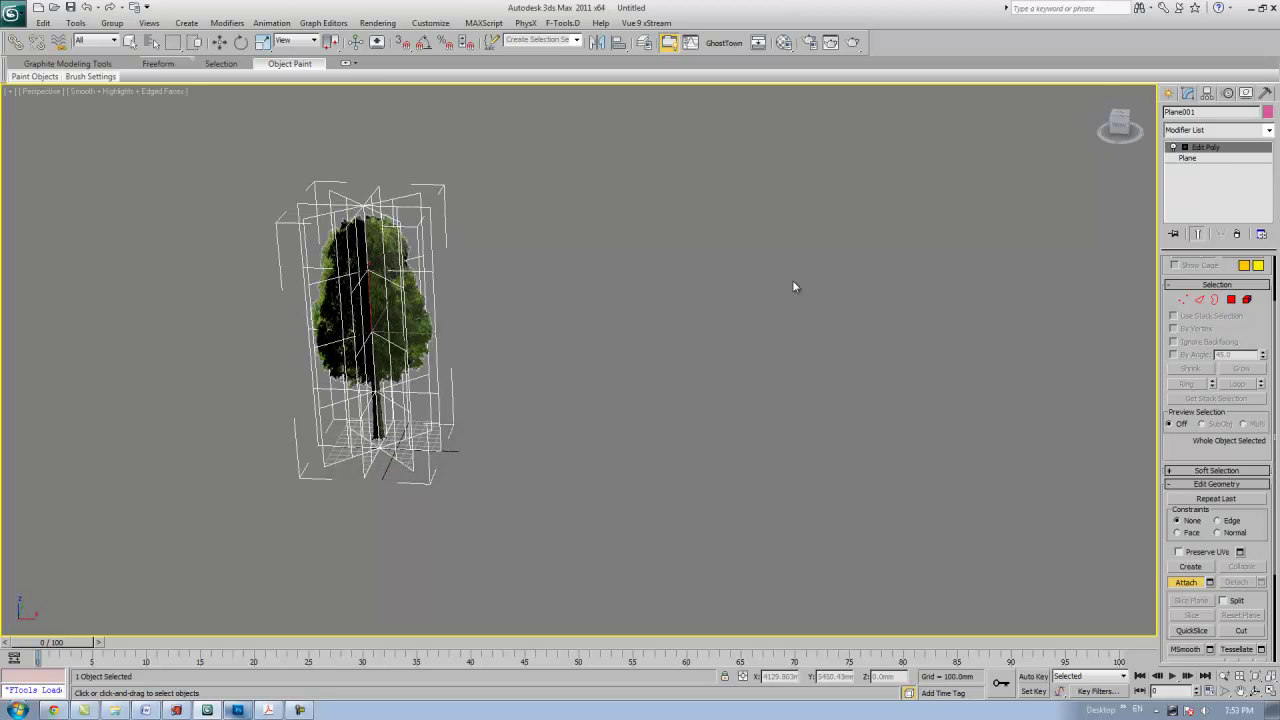
left_click(1202, 151)
middle_click_drag(707, 324, 555, 352, "alt")
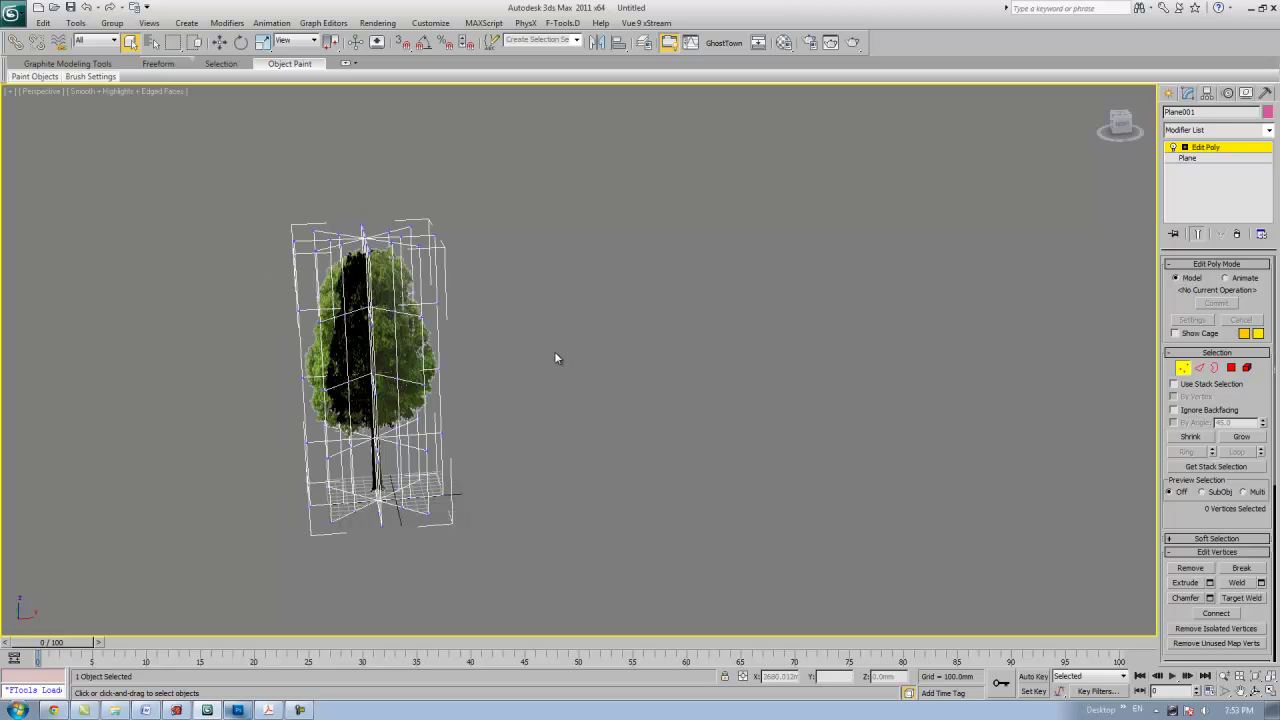
left_click(1196, 148)
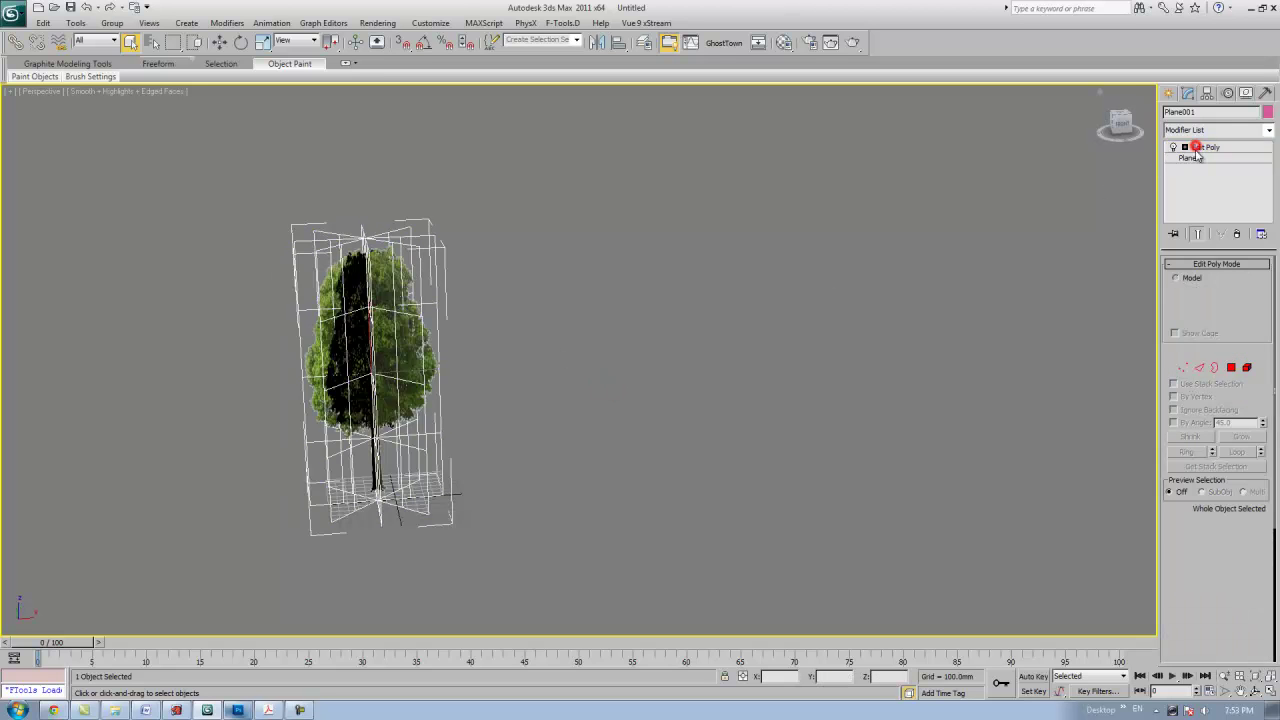
middle_click_drag(642, 306, 580, 297, "alt")
scroll(574, 317, "down", 5)
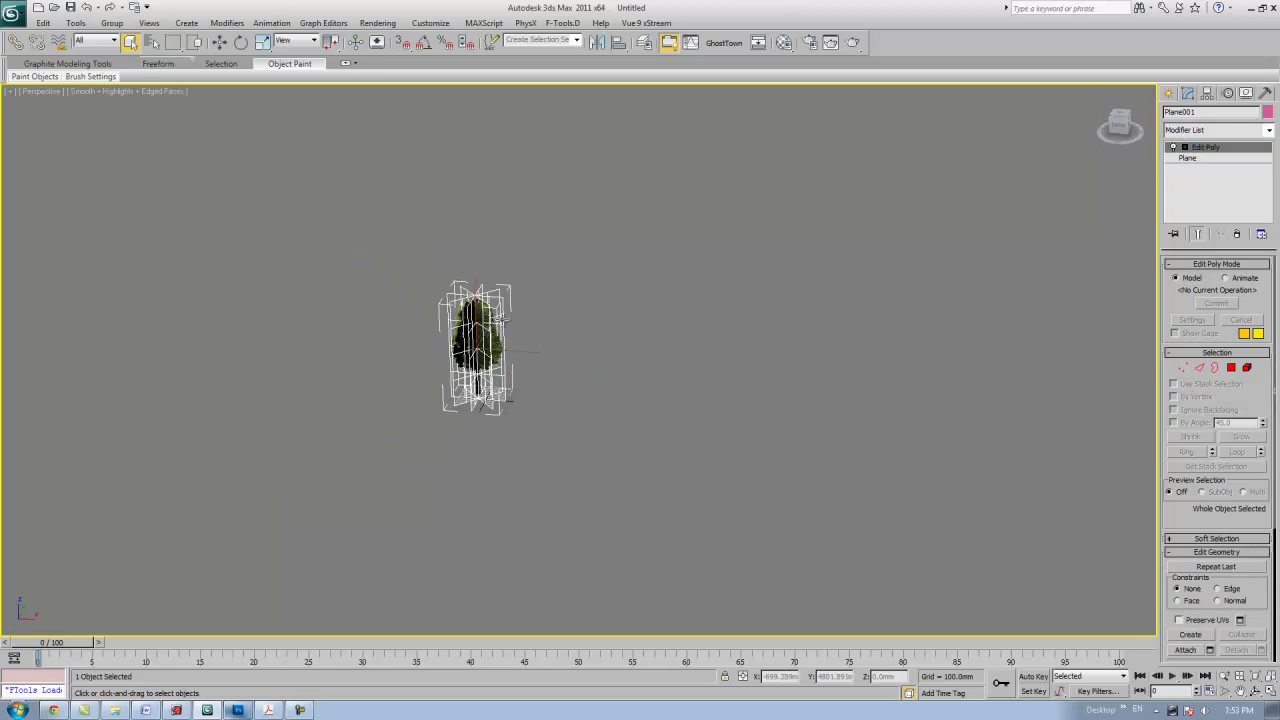
middle_click_drag(479, 308, 436, 286)
scroll(436, 297, "up", 4)
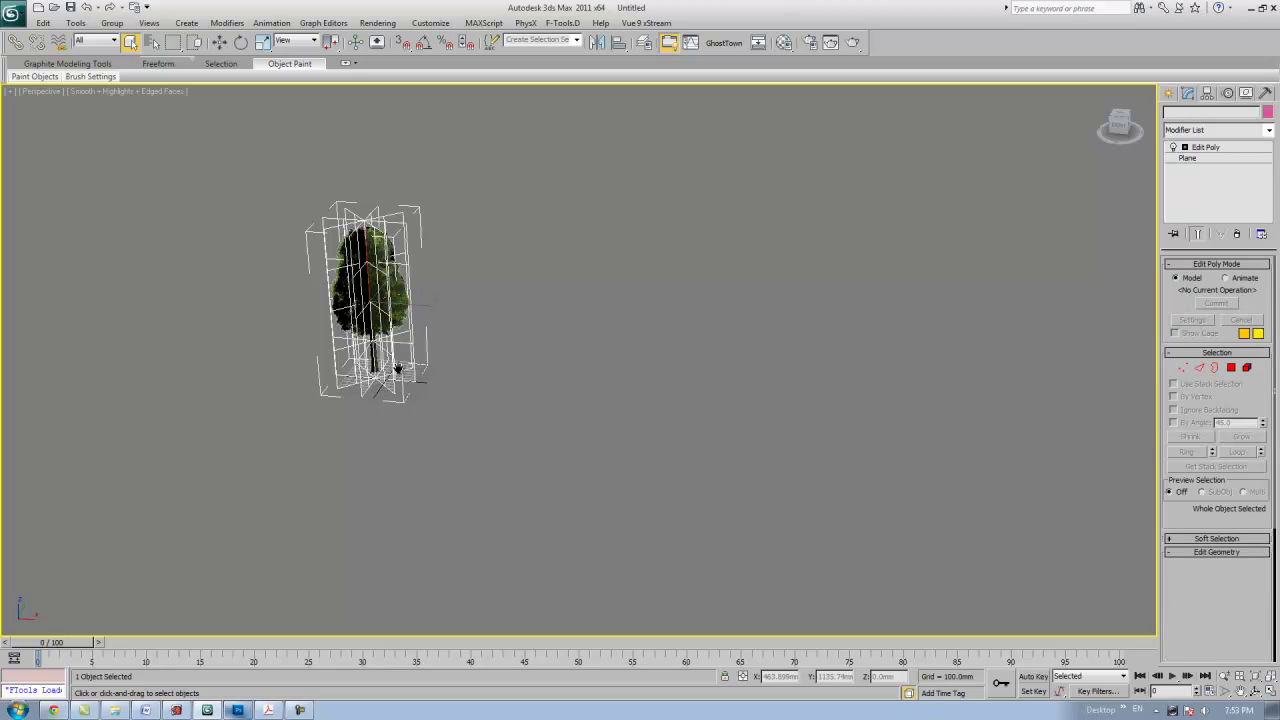
middle_click_drag(398, 368, 333, 308, "alt")
scroll(328, 345, "up", 3)
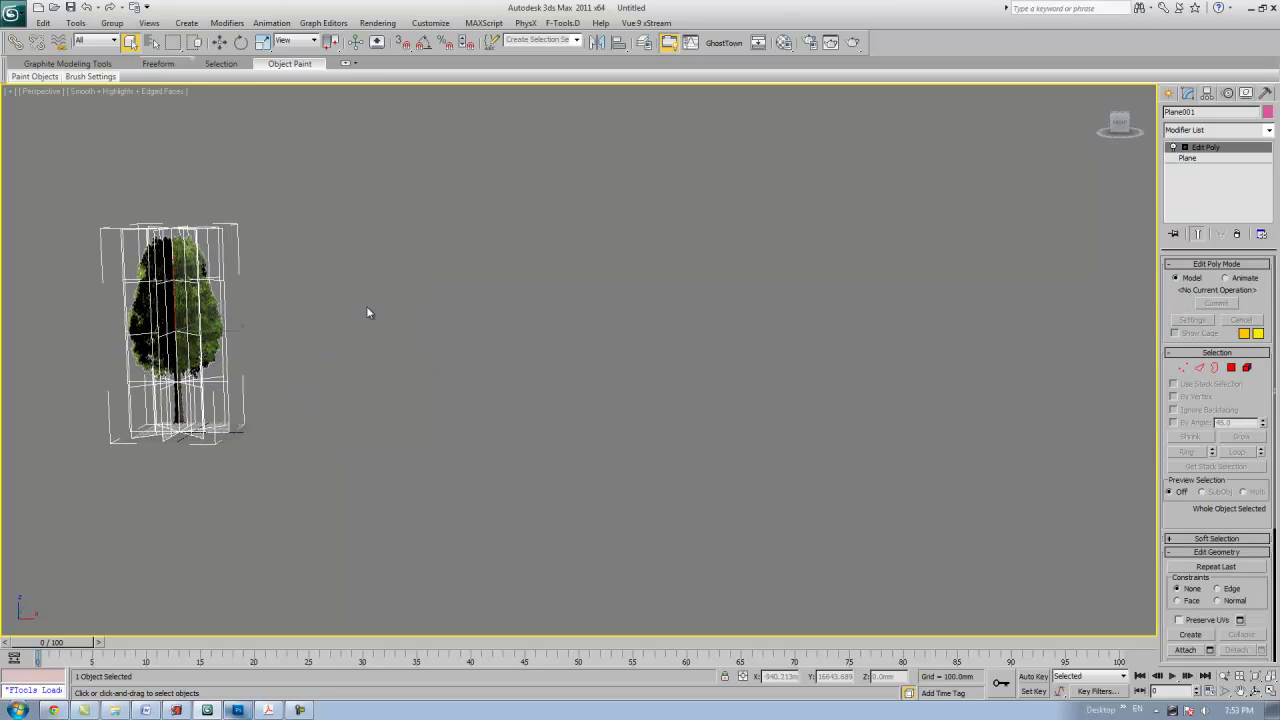
left_click(1266, 133)
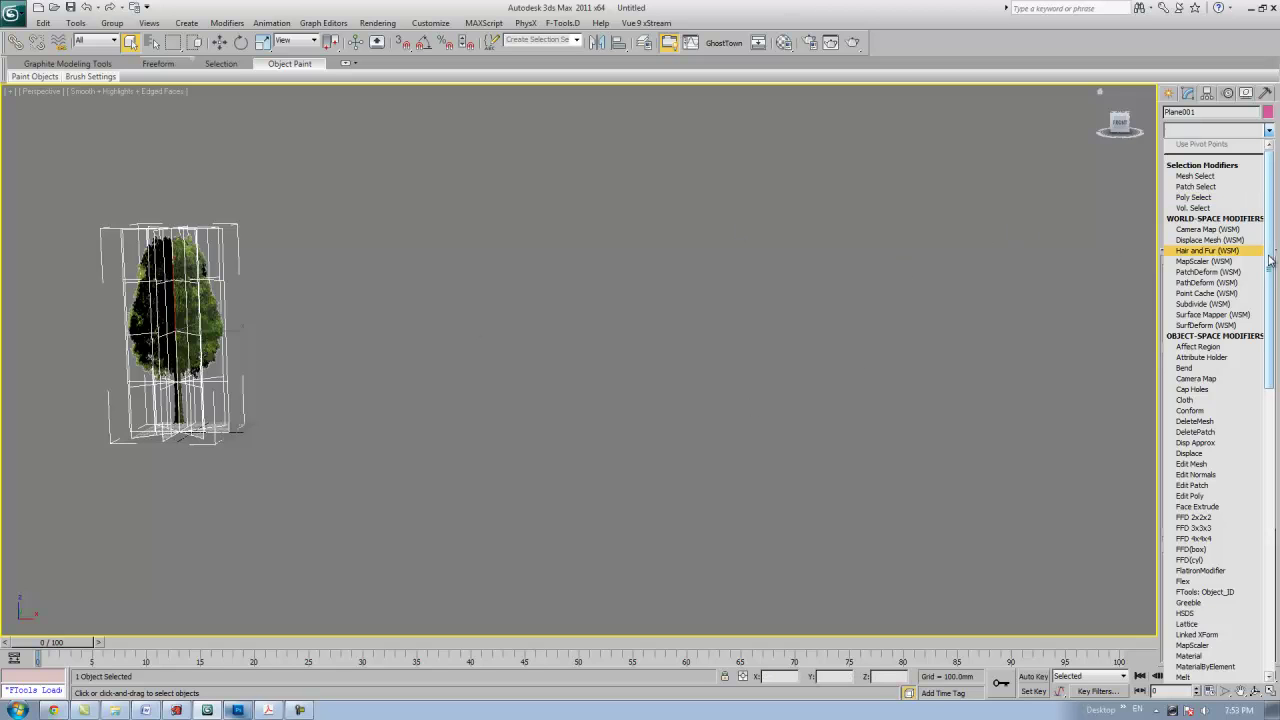
left_click(1169, 97)
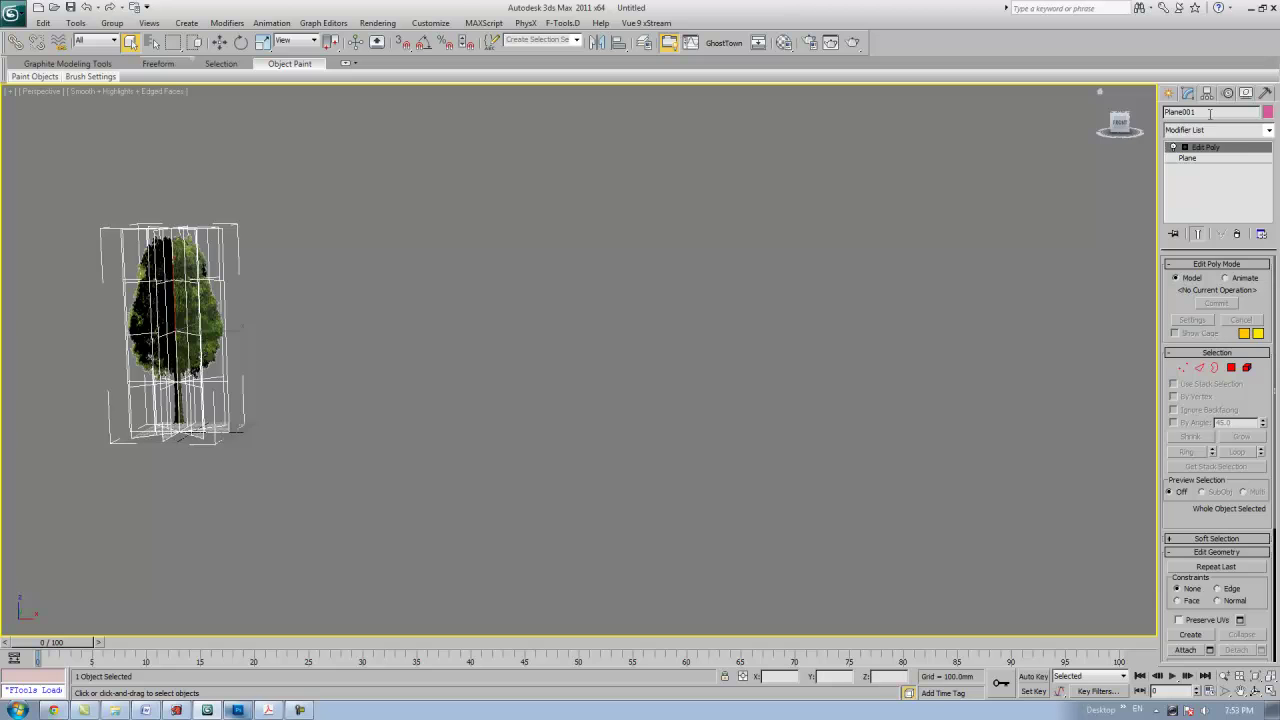
left_click(1240, 131)
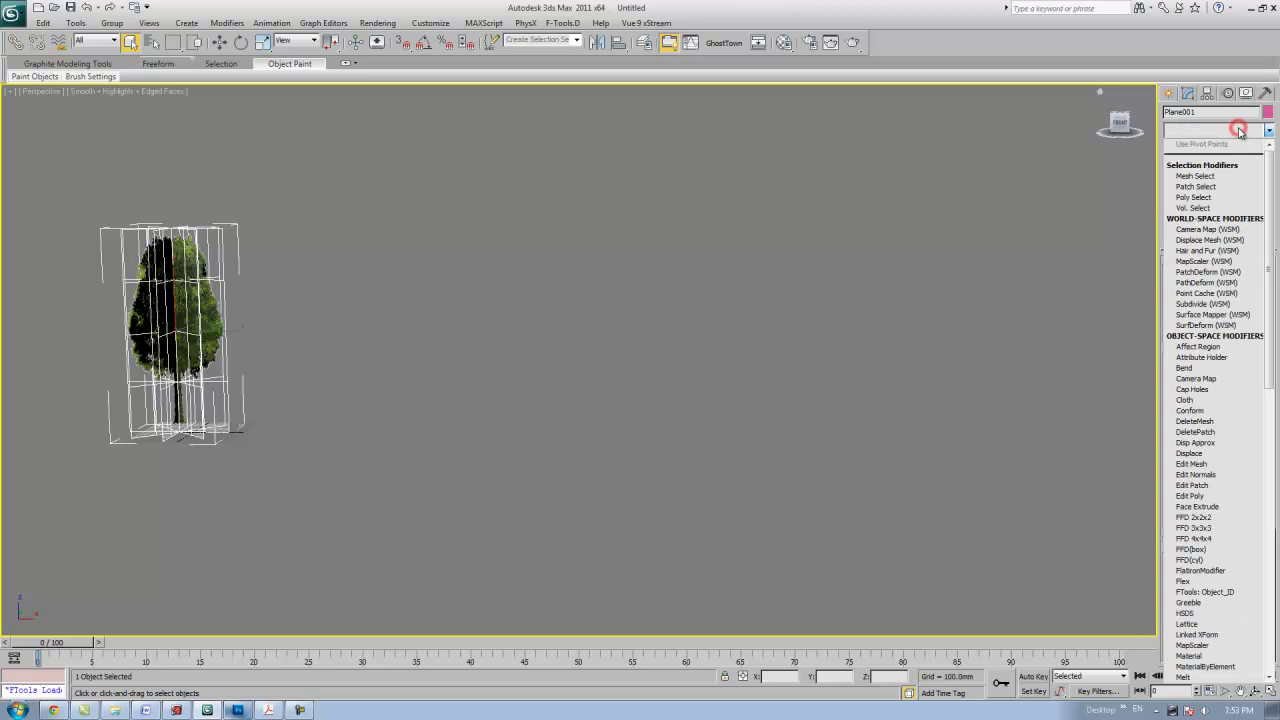
Step: Create a large ground plane about 108,717 mm long and 103,014 mm wide around the tree in the Perspective view
left_click(1167, 92)
left_click(1243, 235)
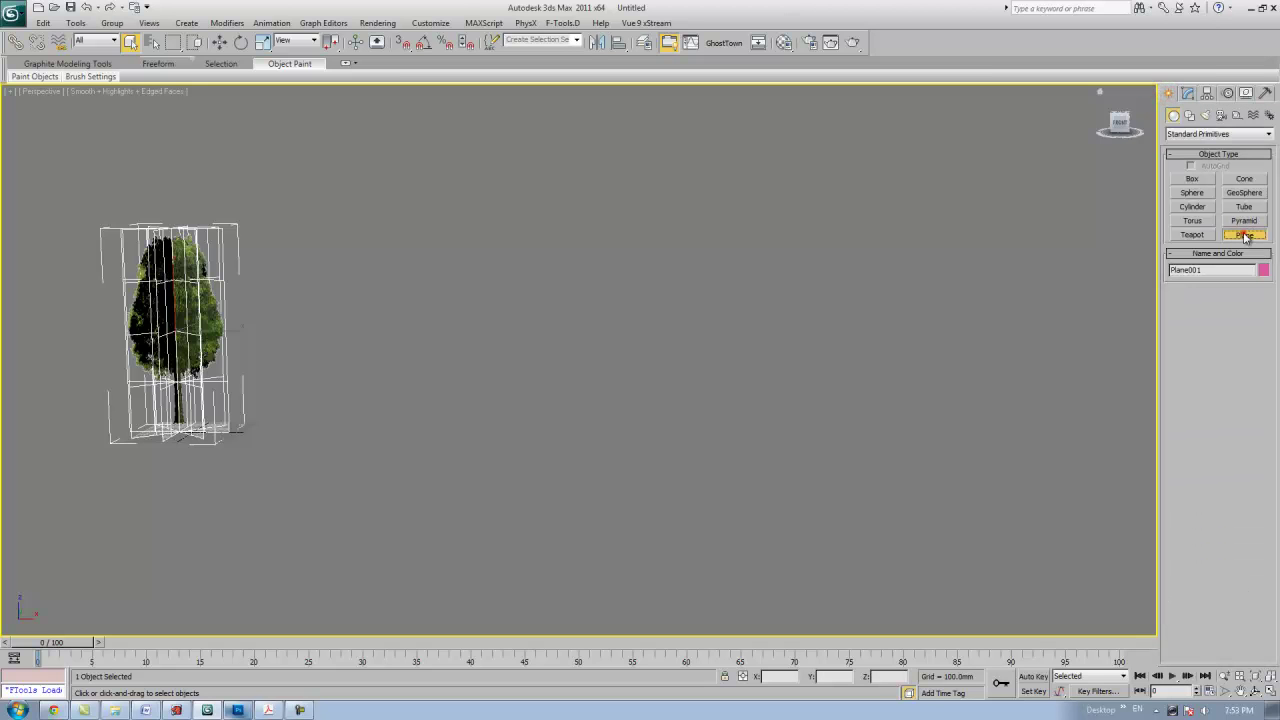
scroll(790, 275, "down", 5)
scroll(747, 290, "down", 2)
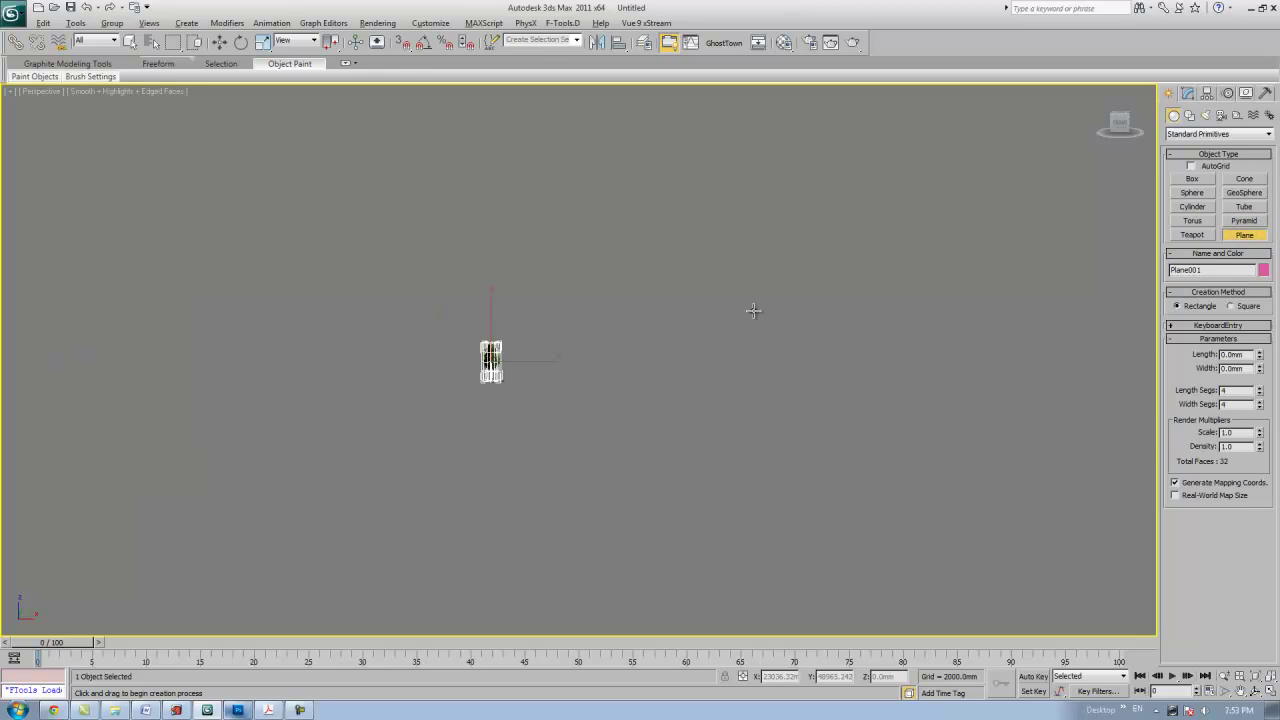
middle_click_drag(754, 311, 613, 292)
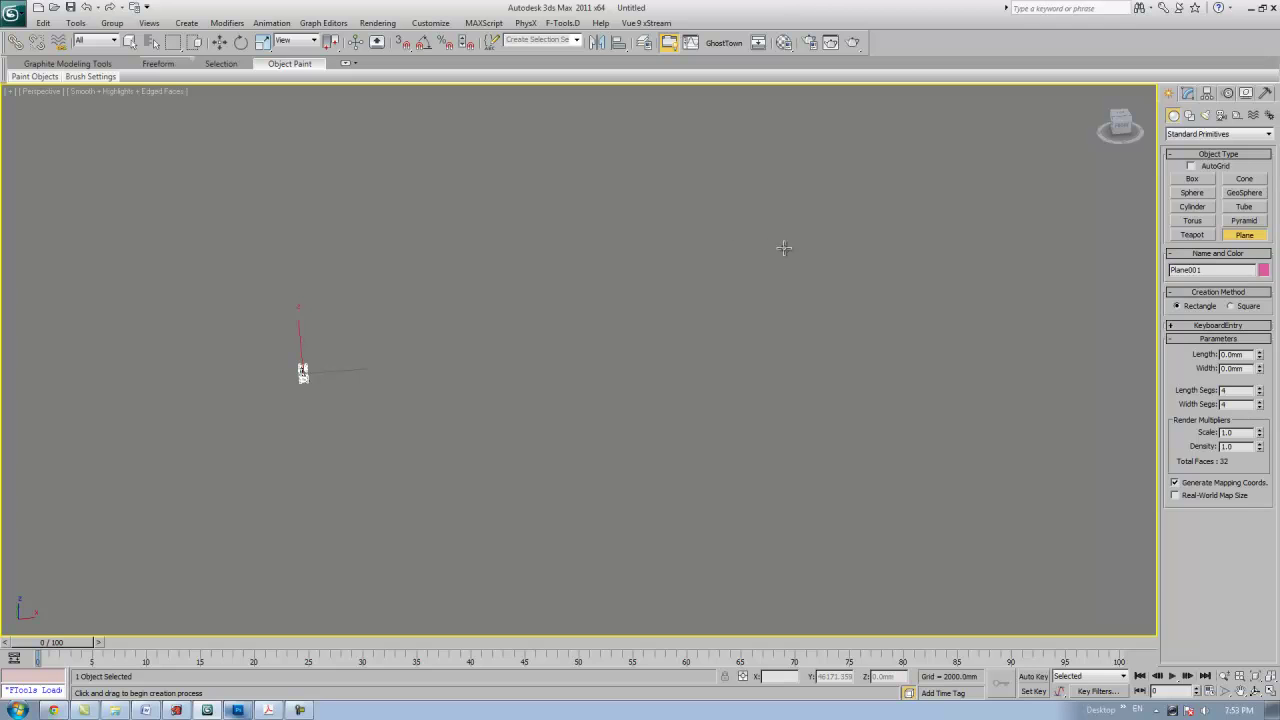
left_click_drag(785, 245, 252, 600)
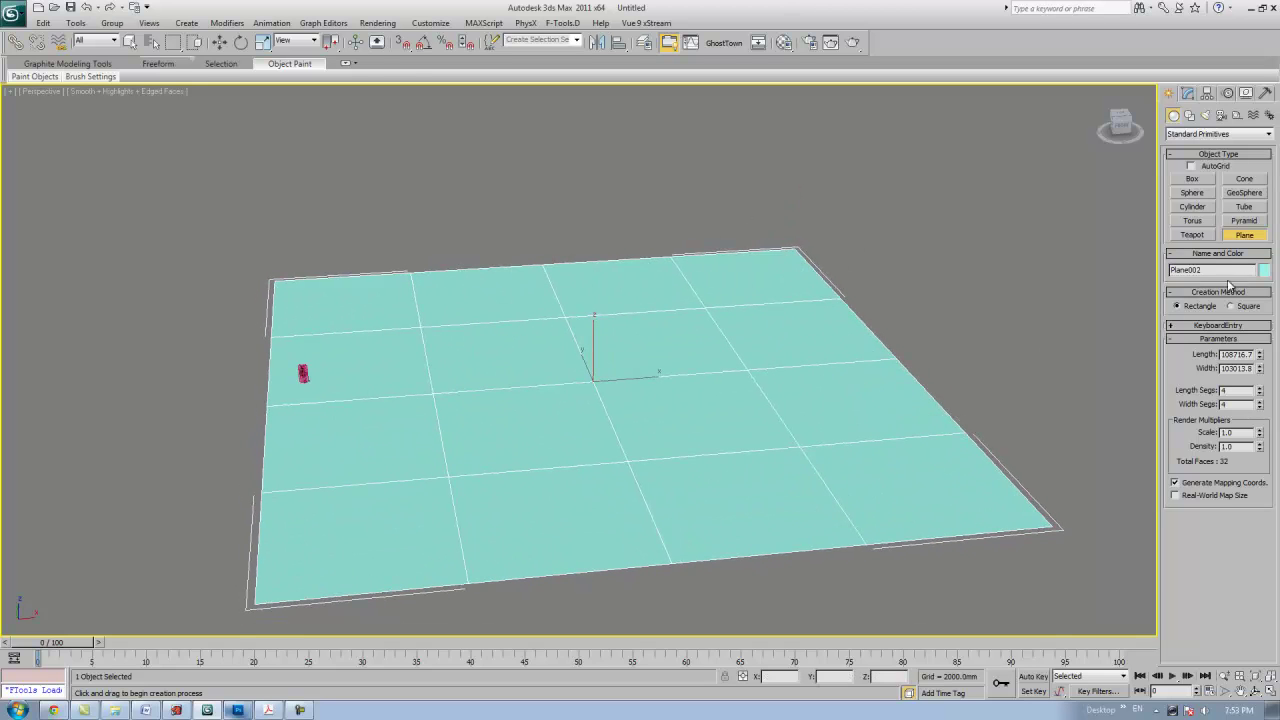
Step: Set the ground plane's length and width segments to 30 each
middle_click_drag(912, 314, 932, 299)
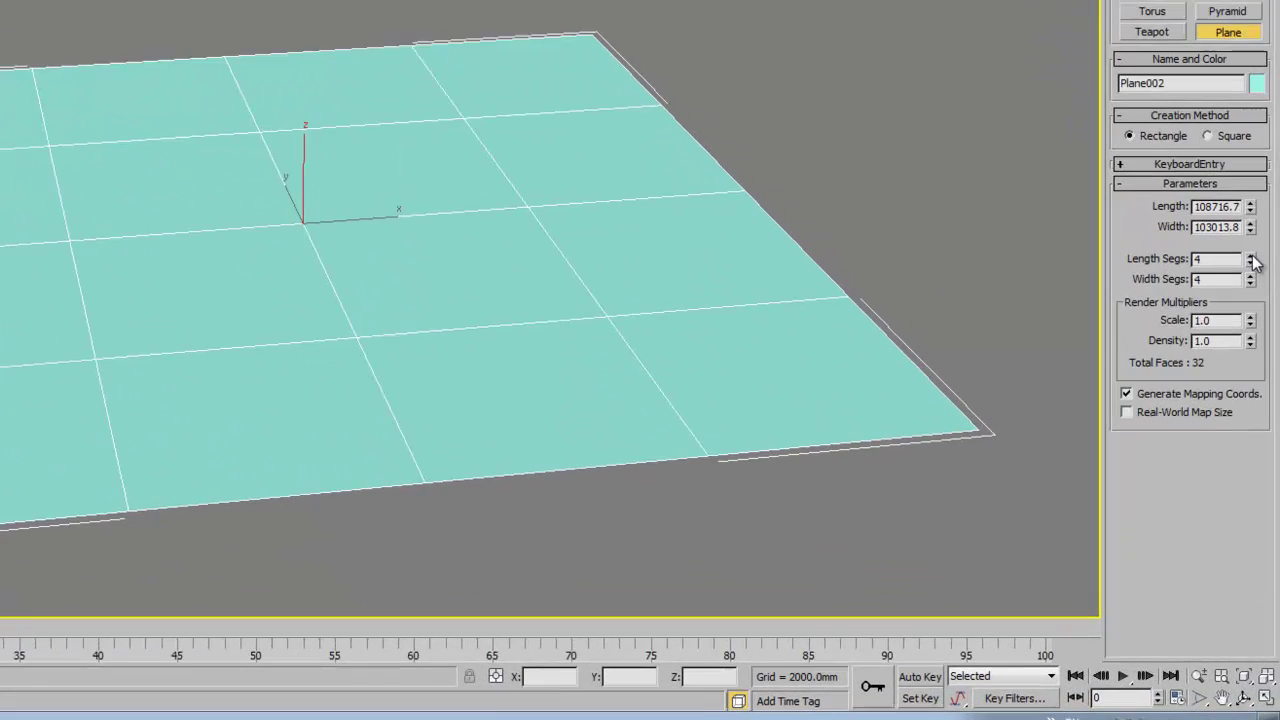
left_click(1260, 388)
type("30")
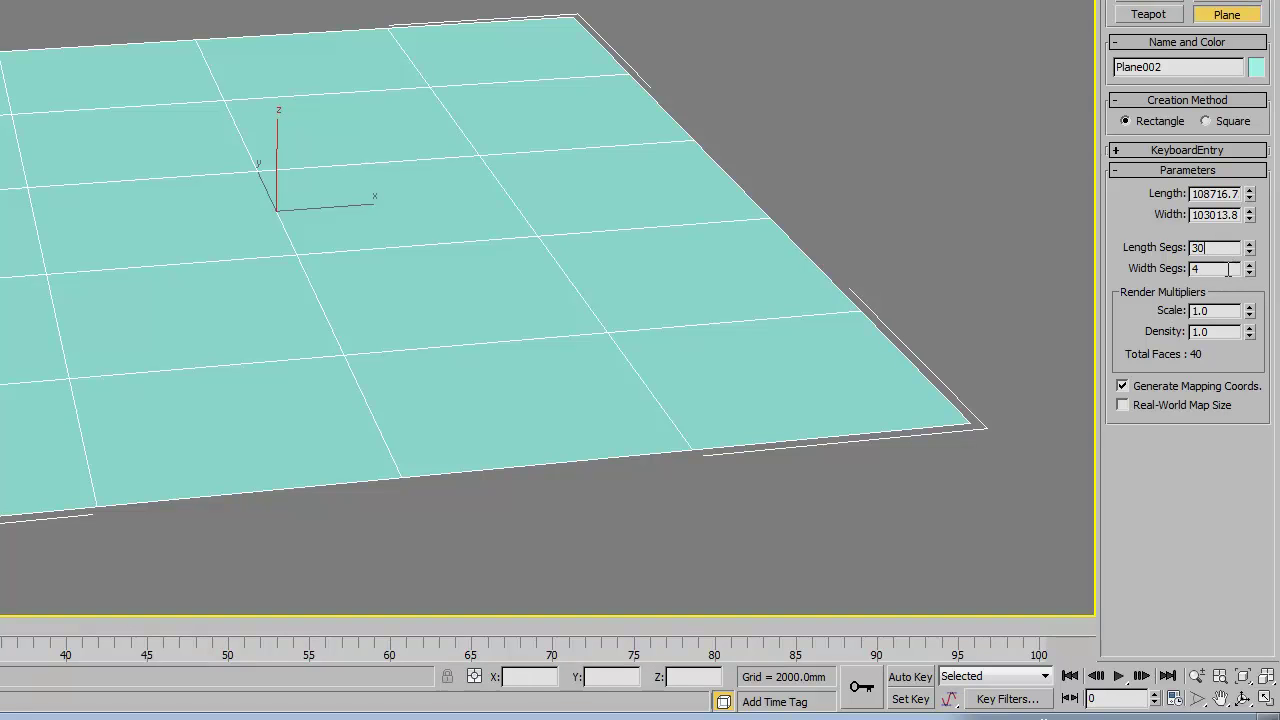
double_click(1228, 270)
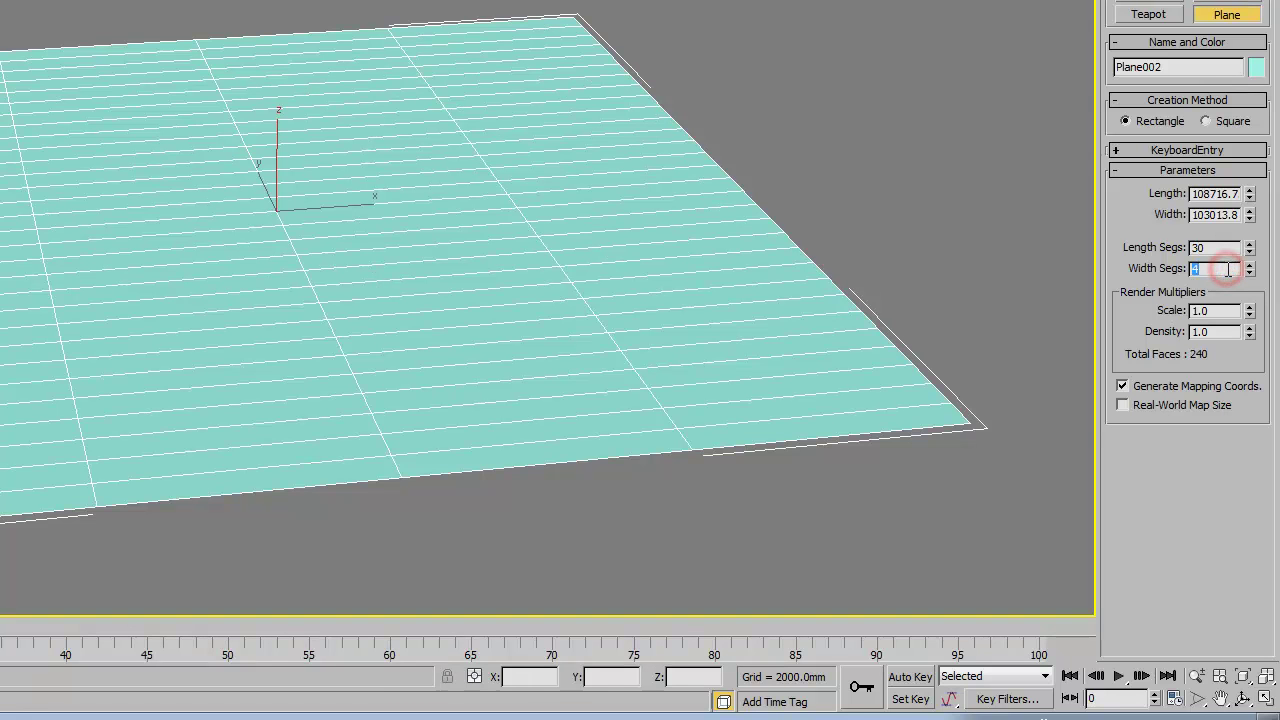
type("30")
key("Return")
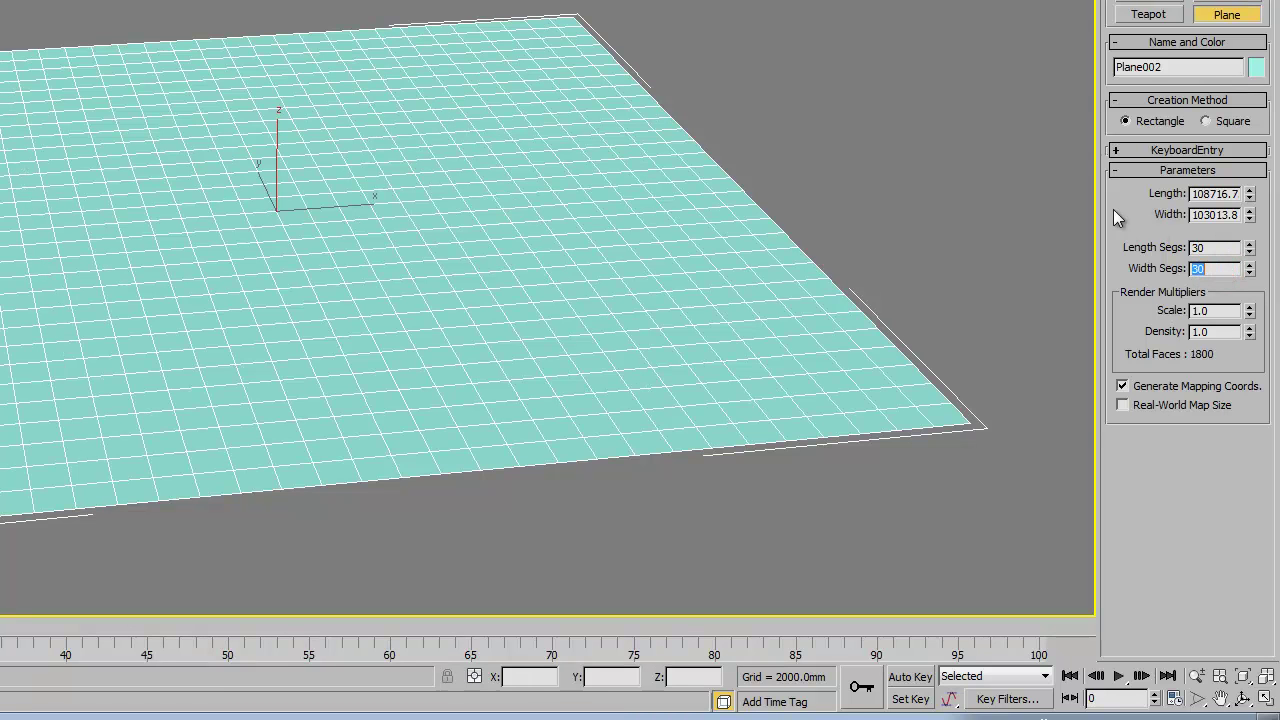
Step: Add a Noise modifier to the ground plane
middle_click_drag(917, 220, 565, 151, "alt")
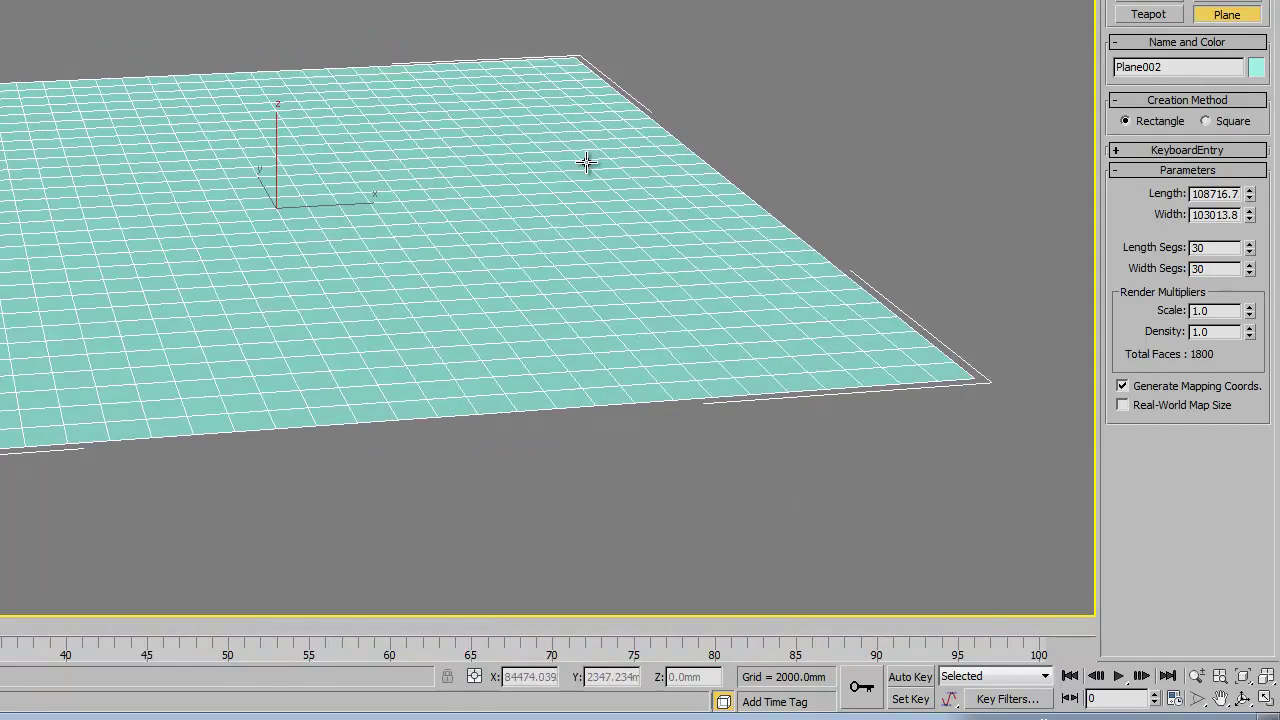
middle_click_drag(586, 162, 526, 179, "alt")
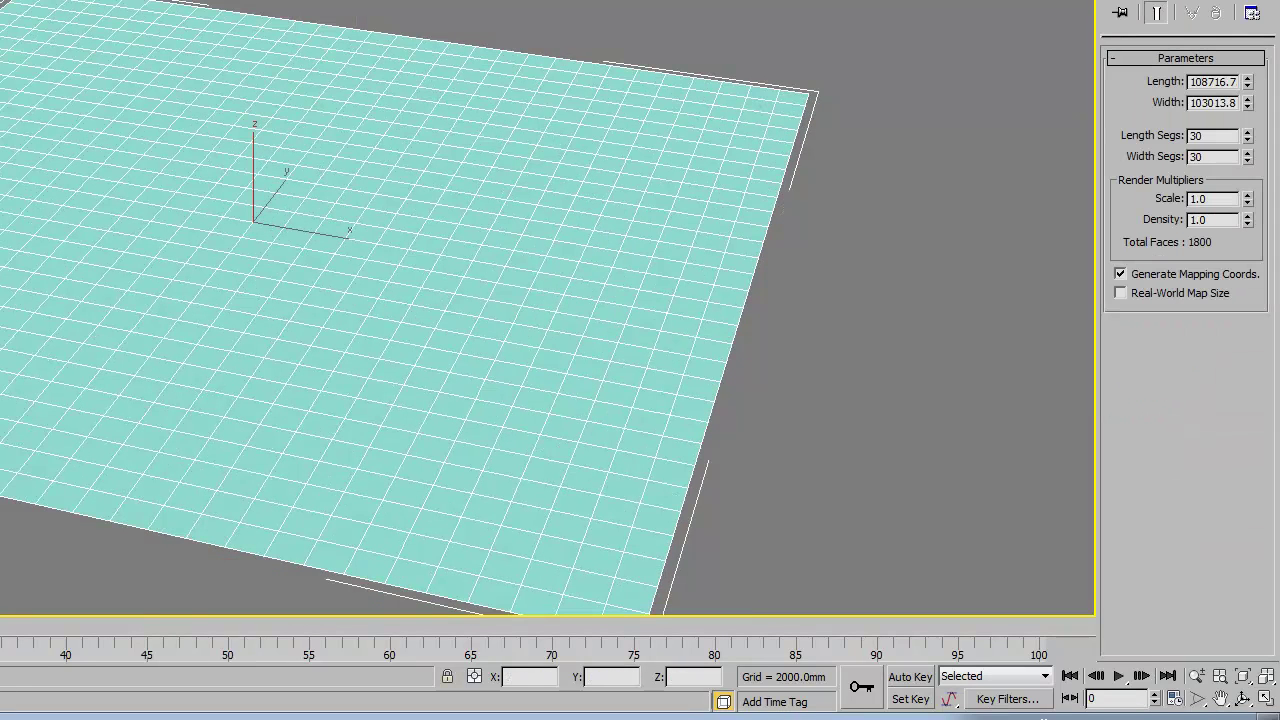
left_click(1220, 3)
scroll(1189, 414, "down", 5)
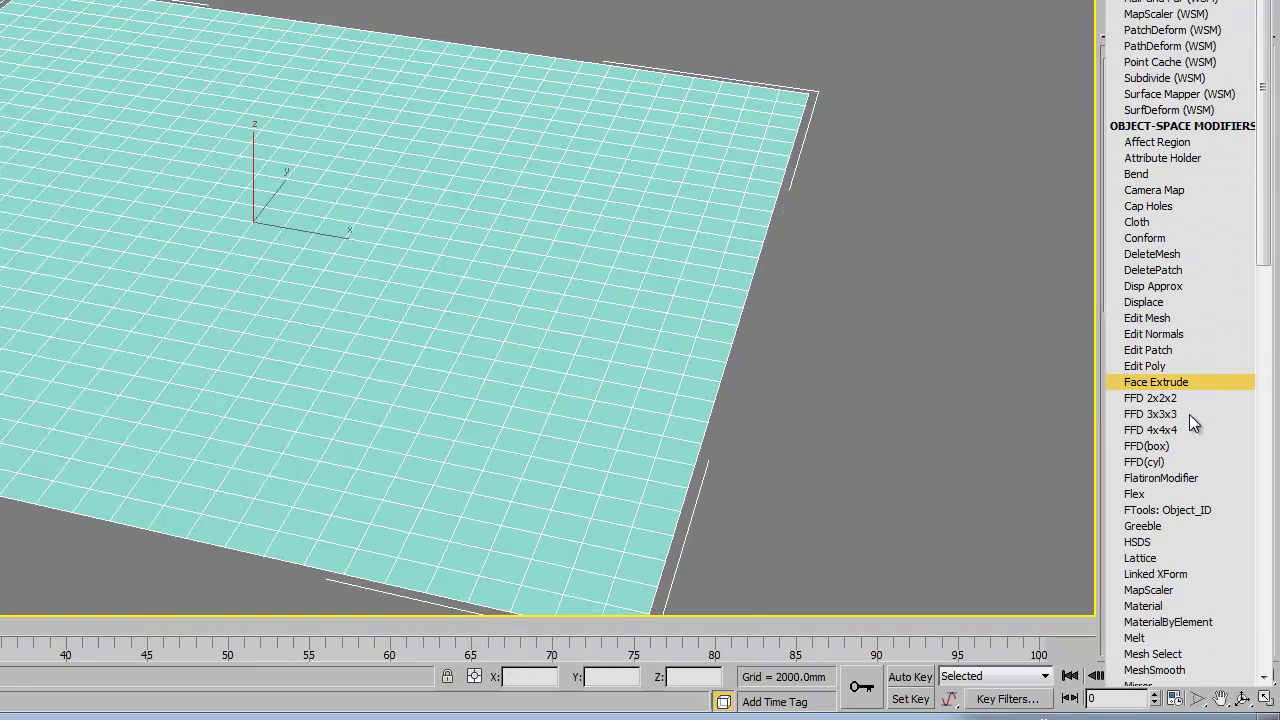
scroll(1189, 414, "down", 3)
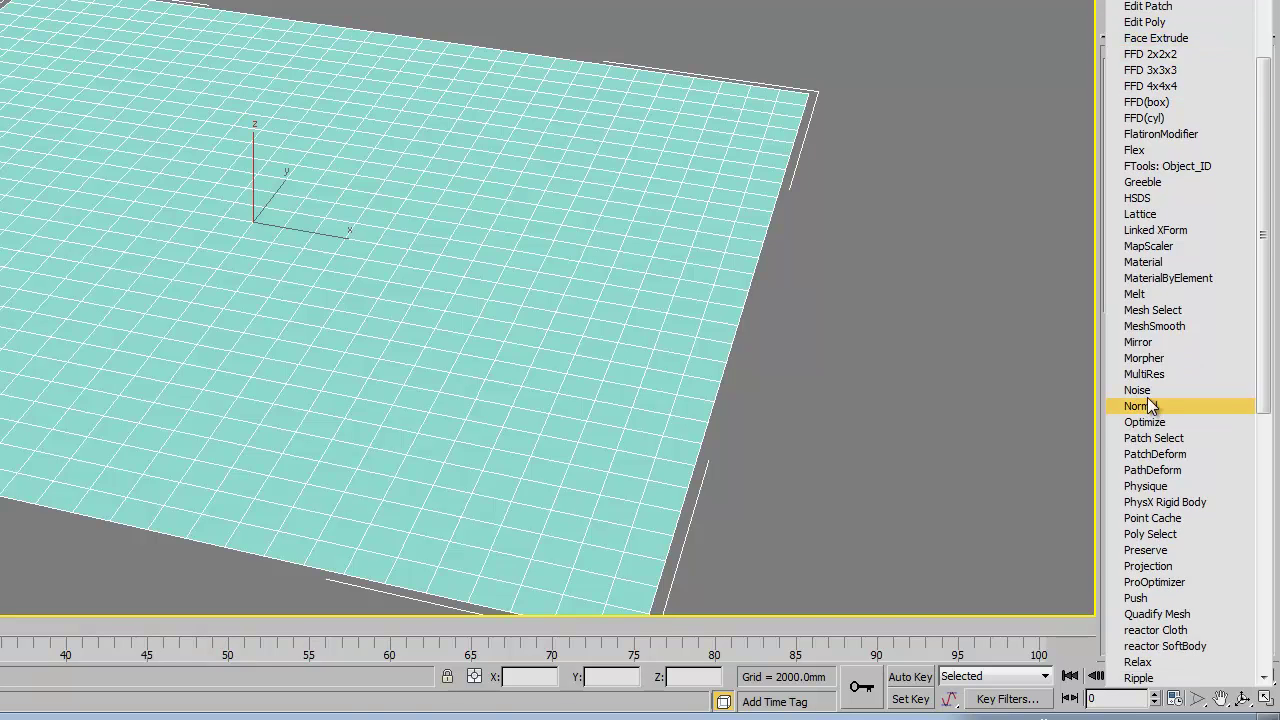
left_click(1147, 395)
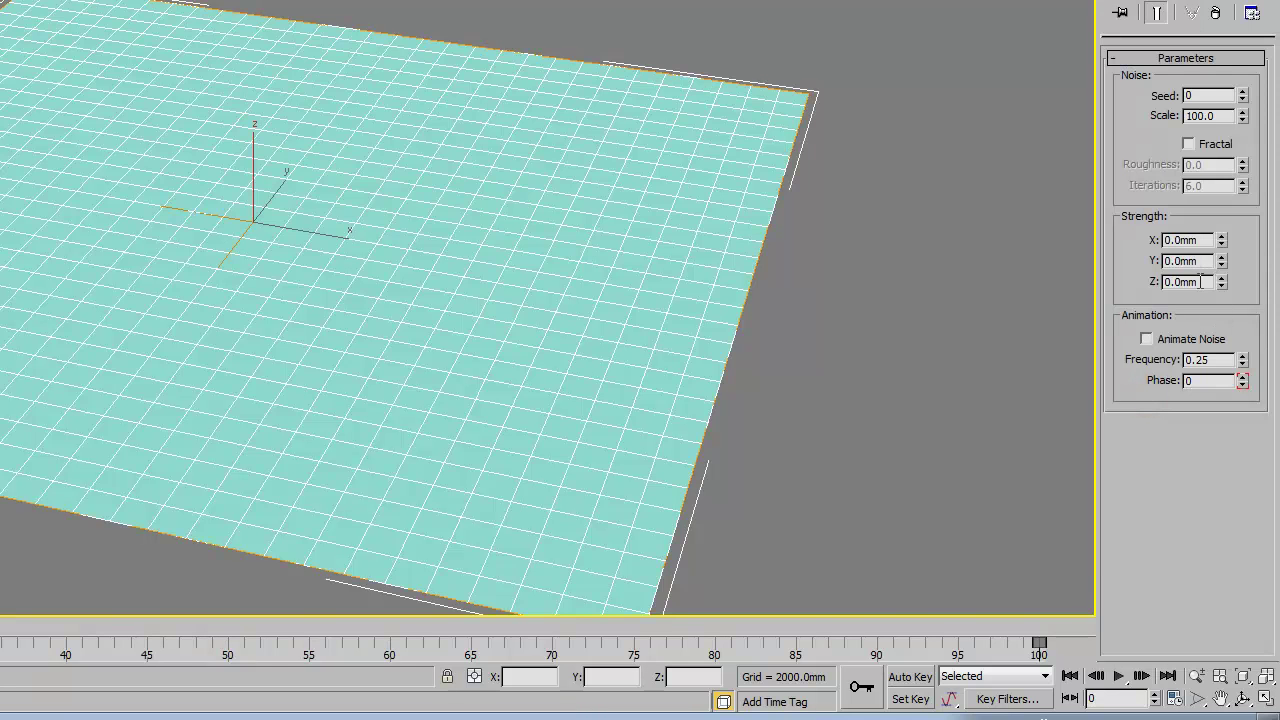
Step: Try Noise Z strengths of 100 mm, 1000 mm and 3000 mm on the ground plane
double_click(1166, 281)
type("100")
key("Return")
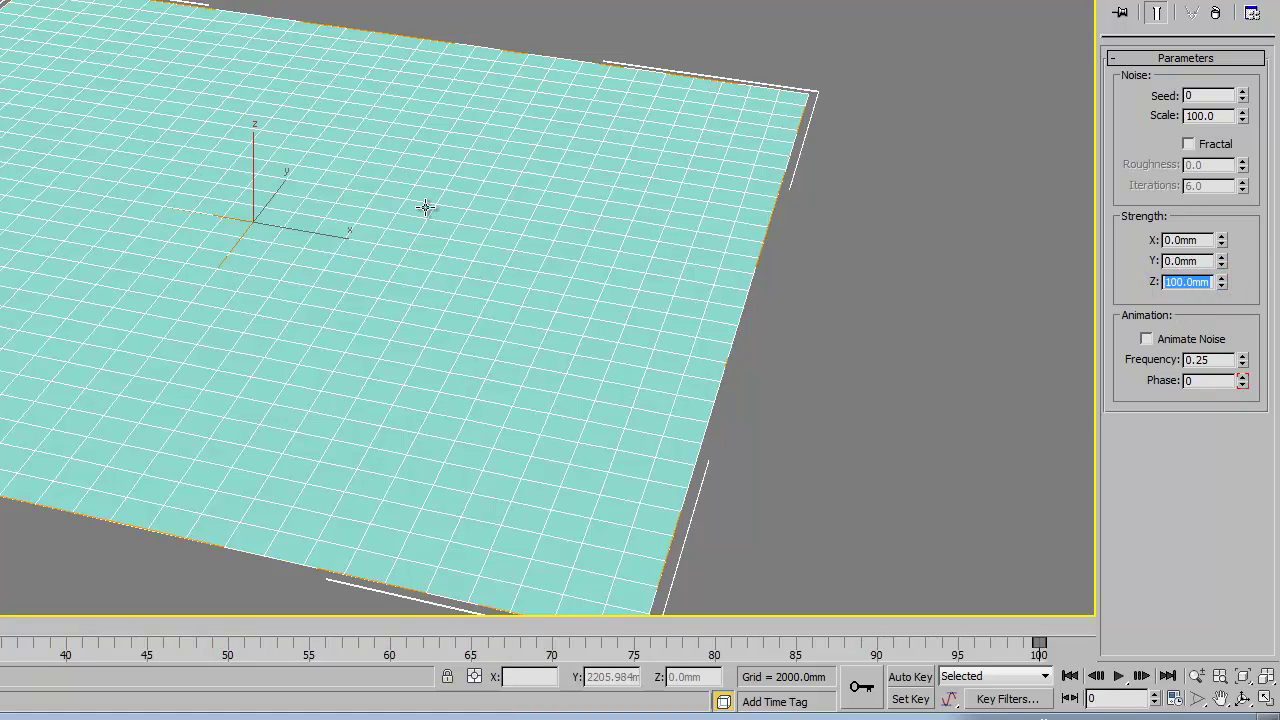
double_click(1181, 281)
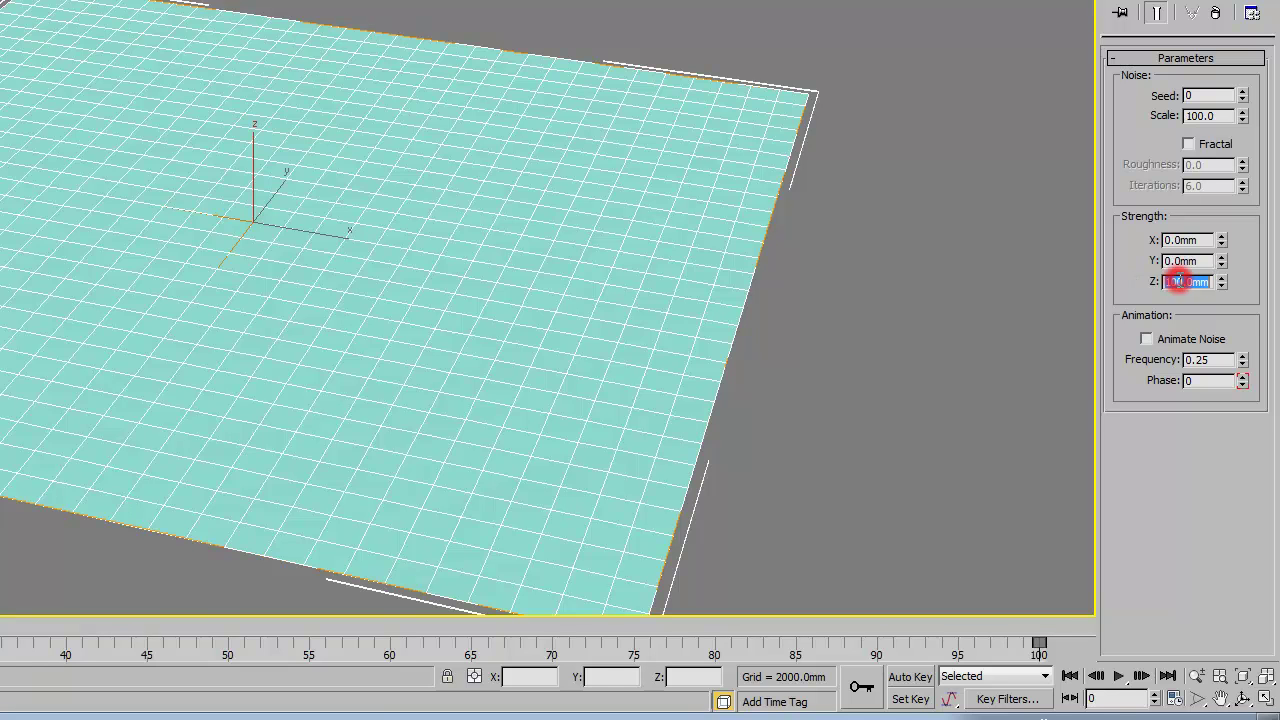
type("1000")
key("Return")
double_click(1184, 282)
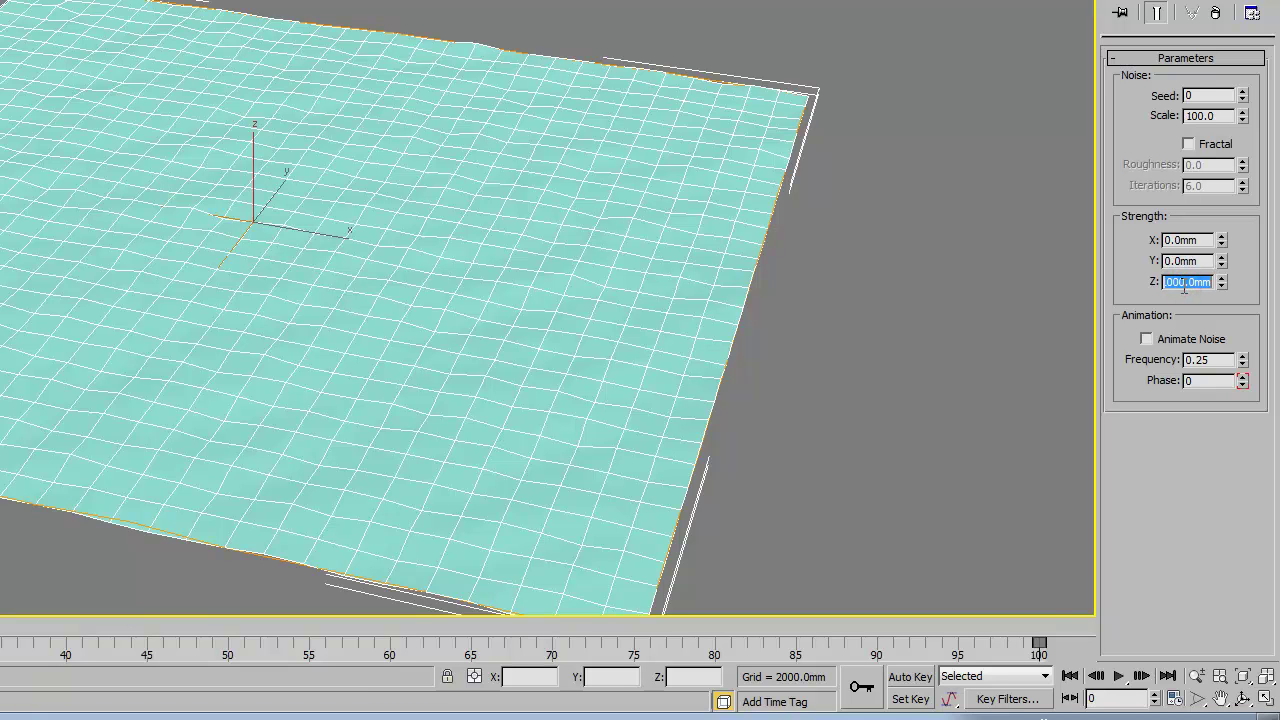
type("3000")
key("Return")
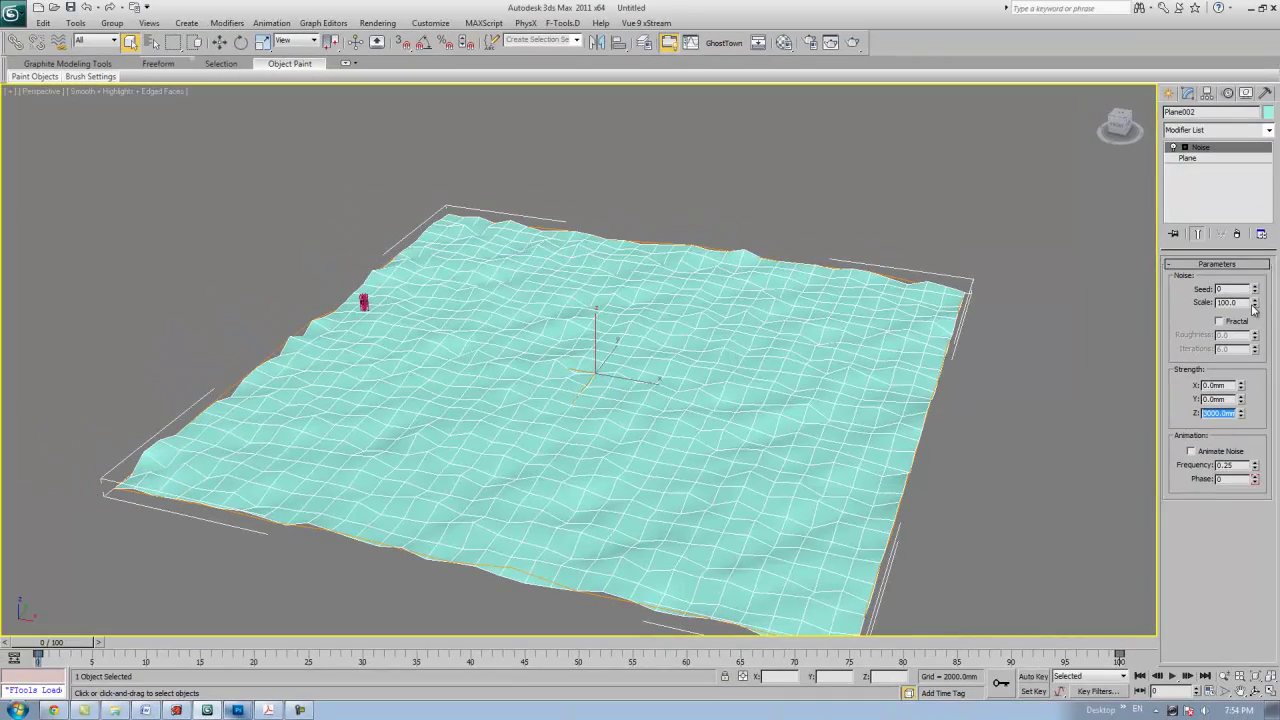
Step: Try a Noise Z strength of about -2040 mm with scales of about 1107 and 907.74 on the ground plane
left_click_drag(1257, 308, 1277, 343)
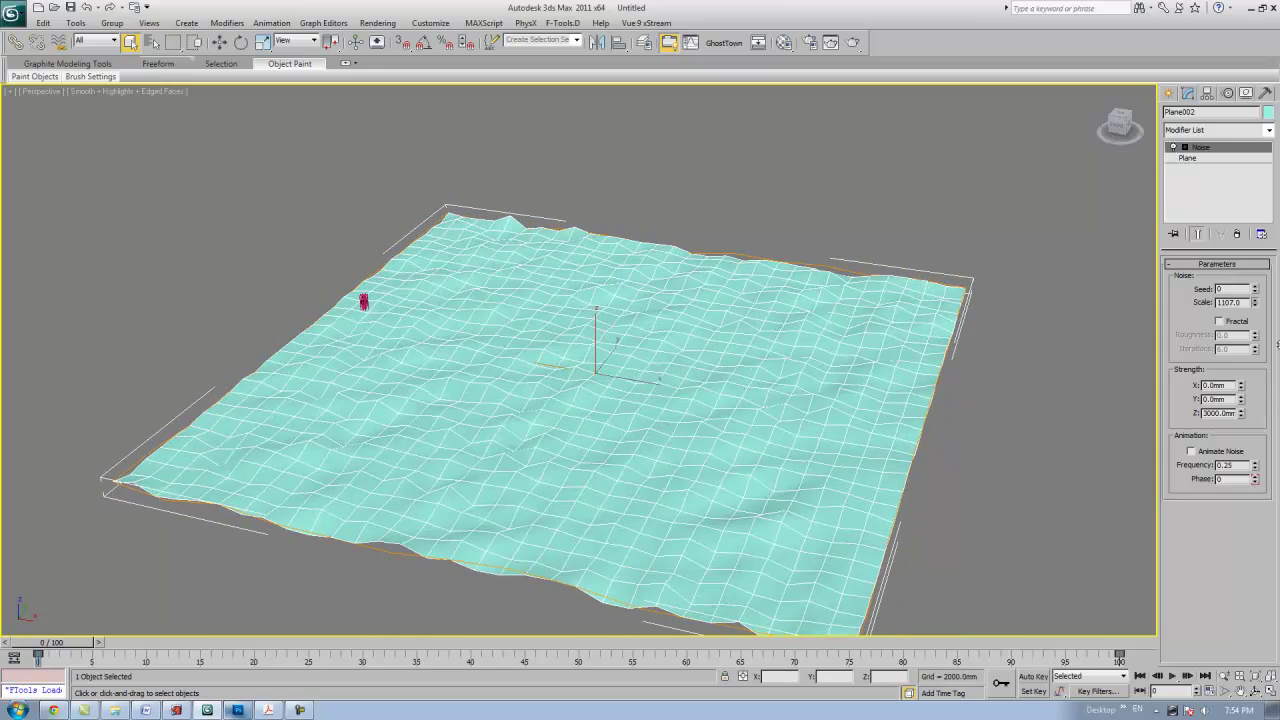
left_click_drag(1242, 422, 1243, 465)
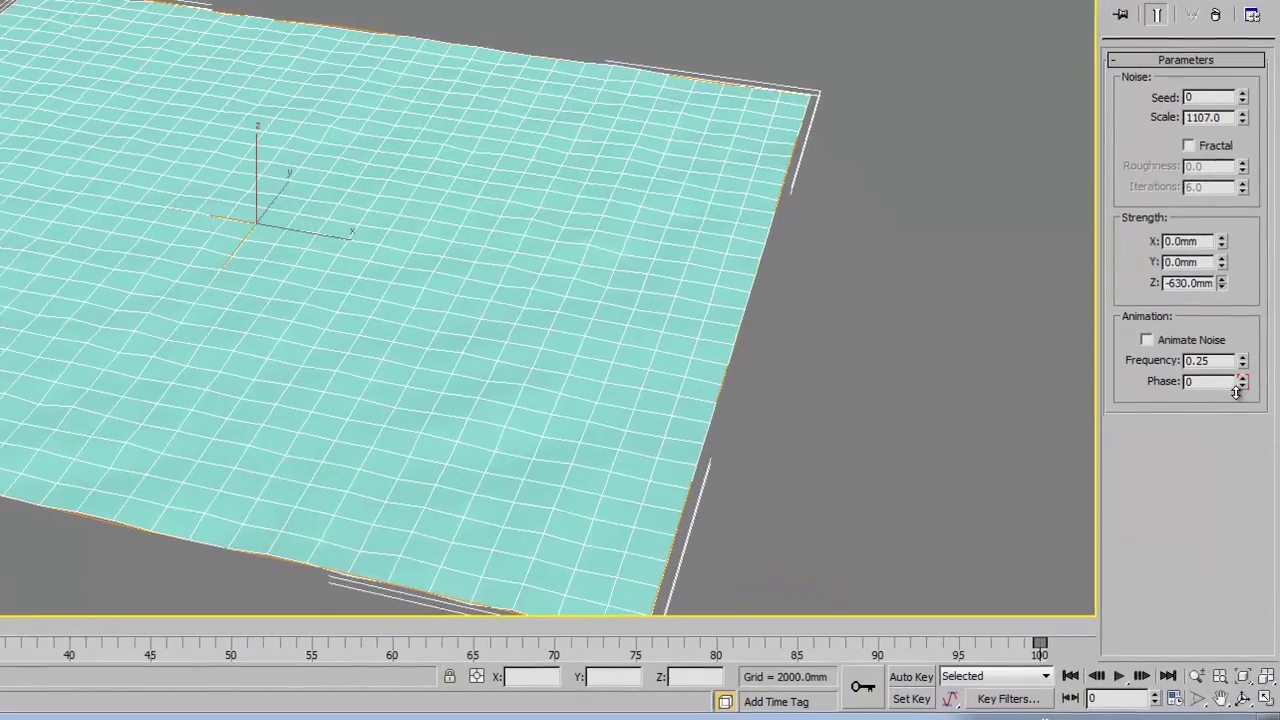
left_click_drag(1236, 393, 1233, 458)
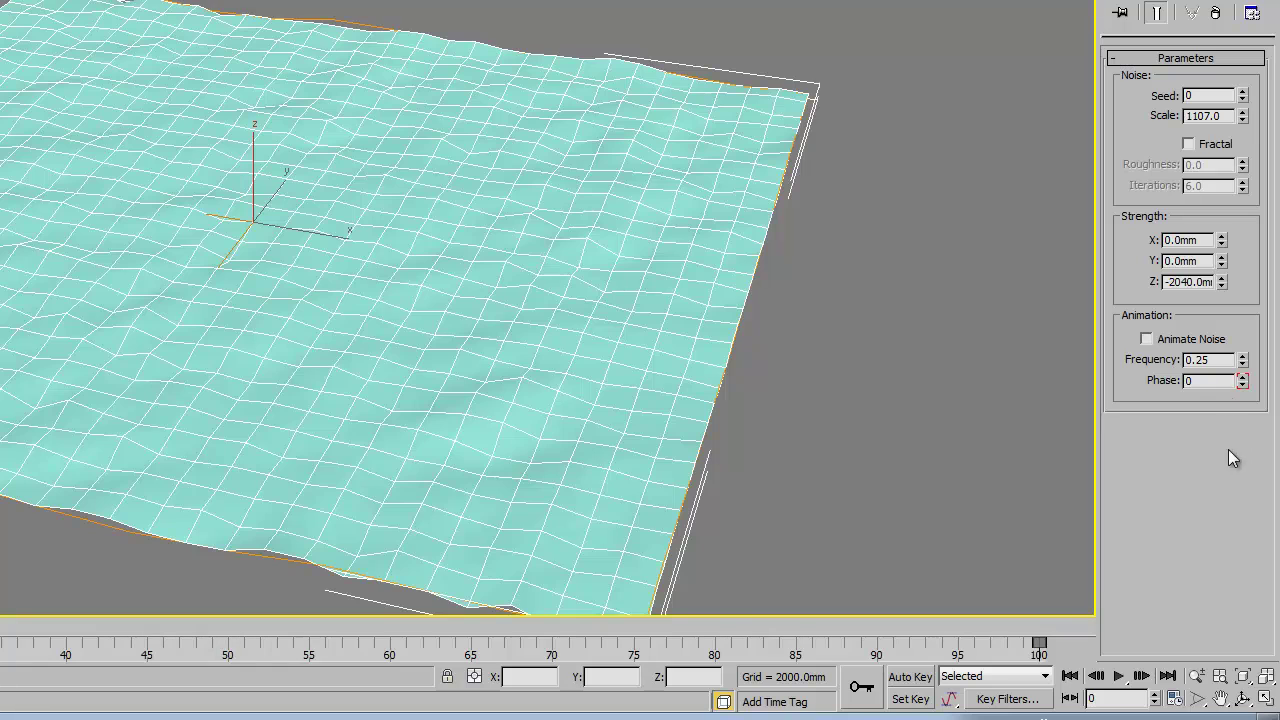
left_click_drag(1241, 124, 1241, 132)
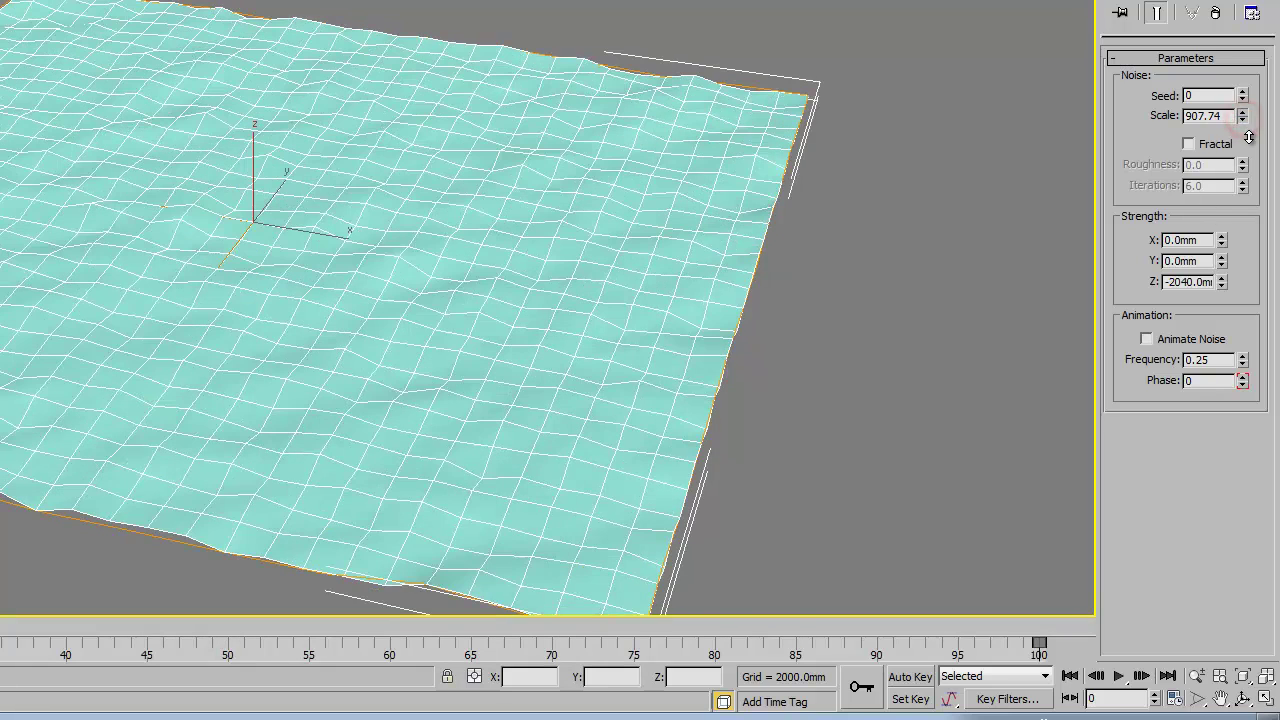
Step: Soften the terrain by setting the Noise scale to about 1043.9 and its Z strength to about -1285.2 mm
key("f")
middle_click_drag(649, 171, 669, 203, "alt")
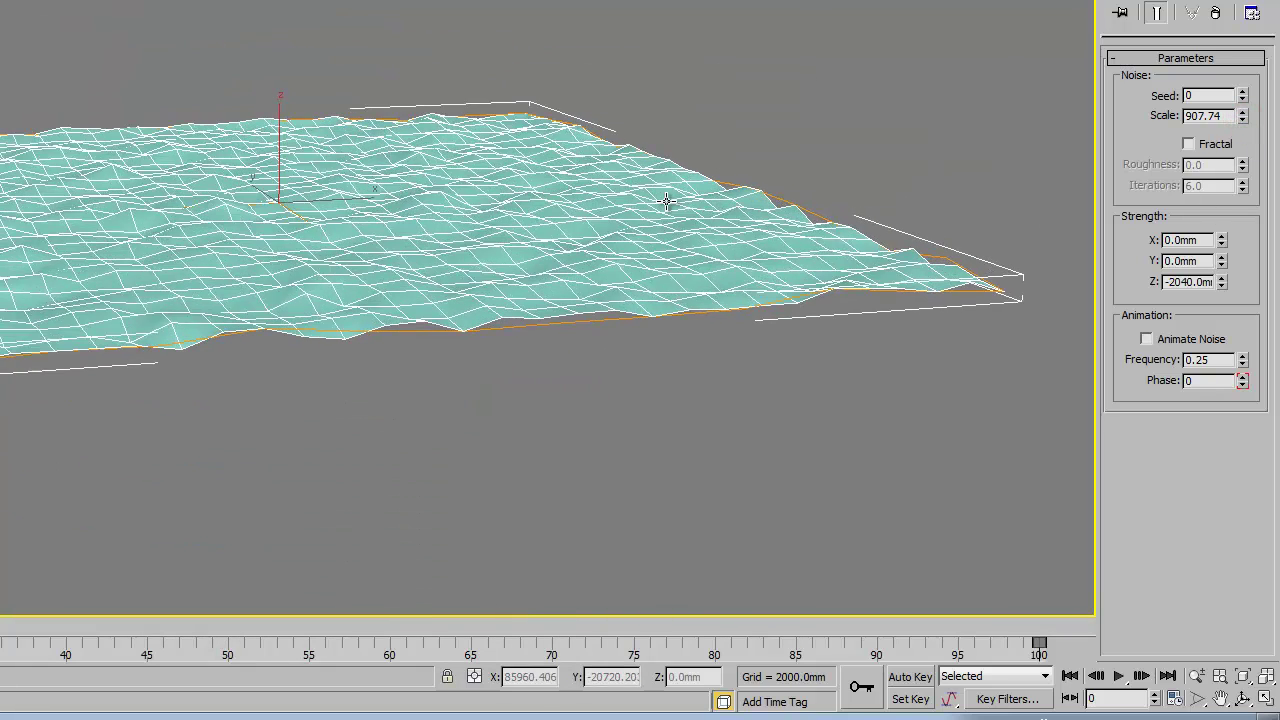
left_click_drag(1242, 118, 1242, 104)
left_click_drag(1221, 284, 1219, 250)
Step: Change the ground plane's object color to green from the basic colors
middle_click_drag(583, 292, 763, 151, "alt")
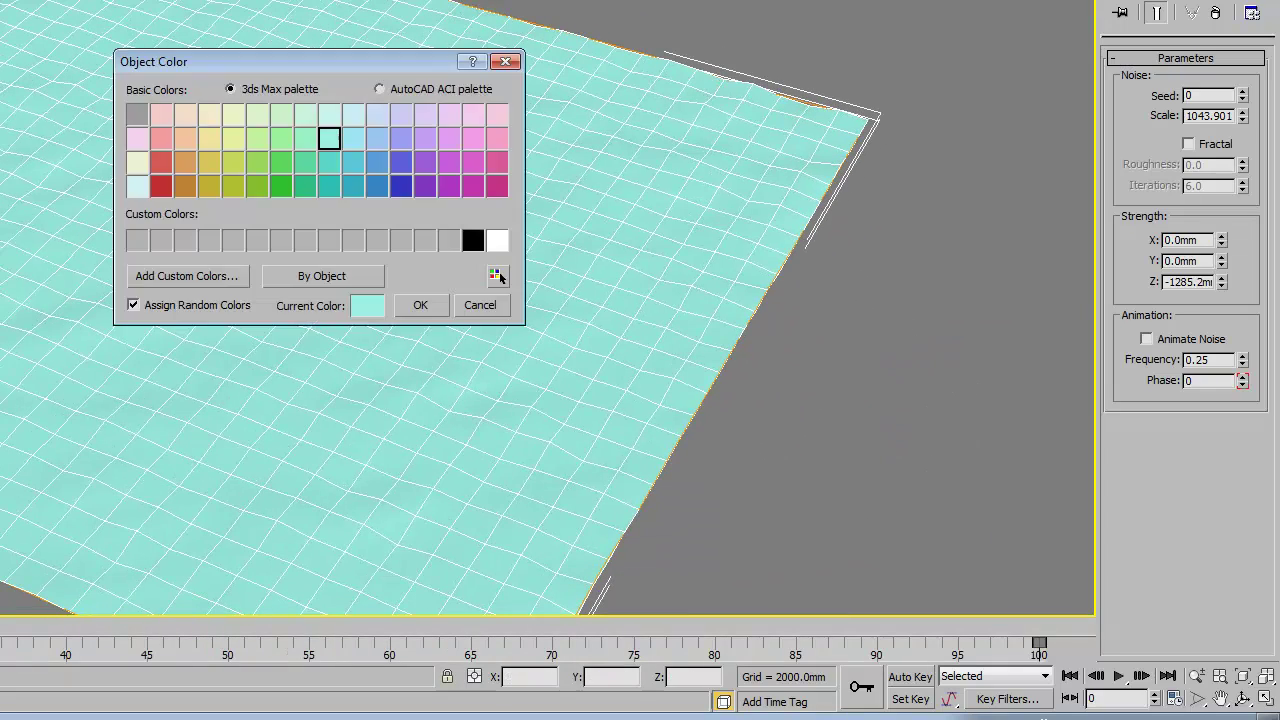
left_click(278, 184)
left_click(280, 186)
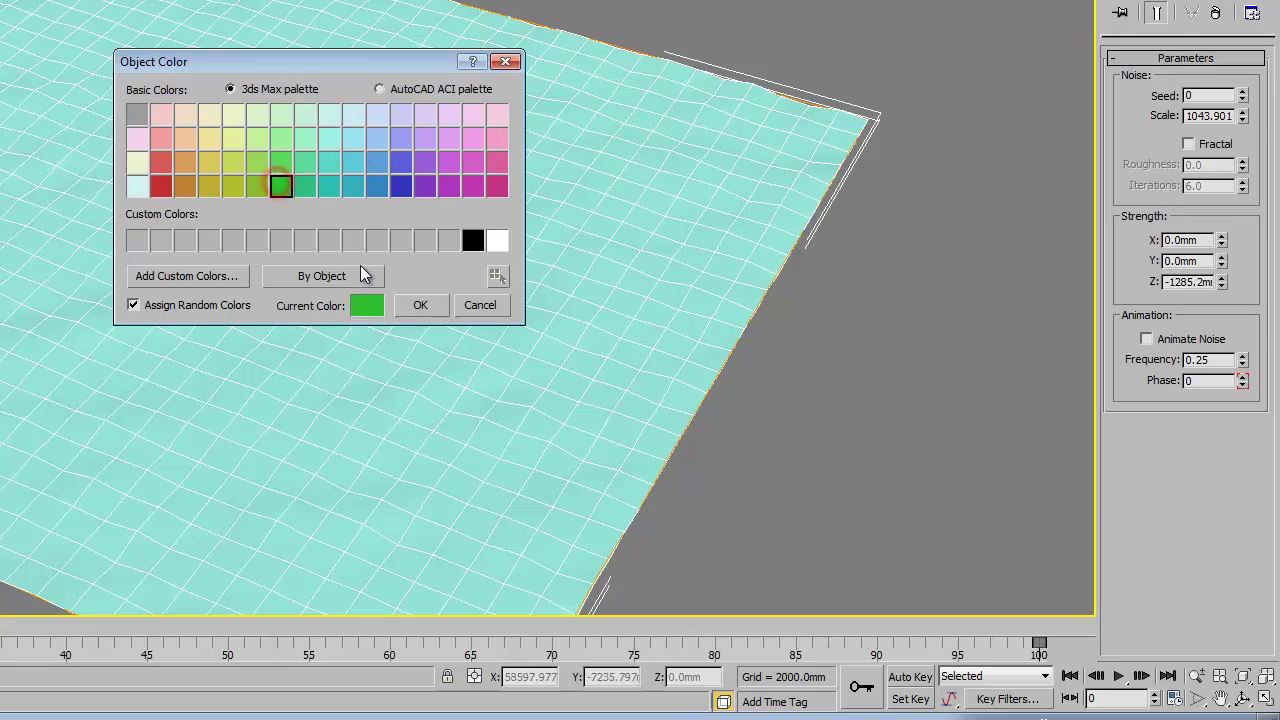
left_click(420, 305)
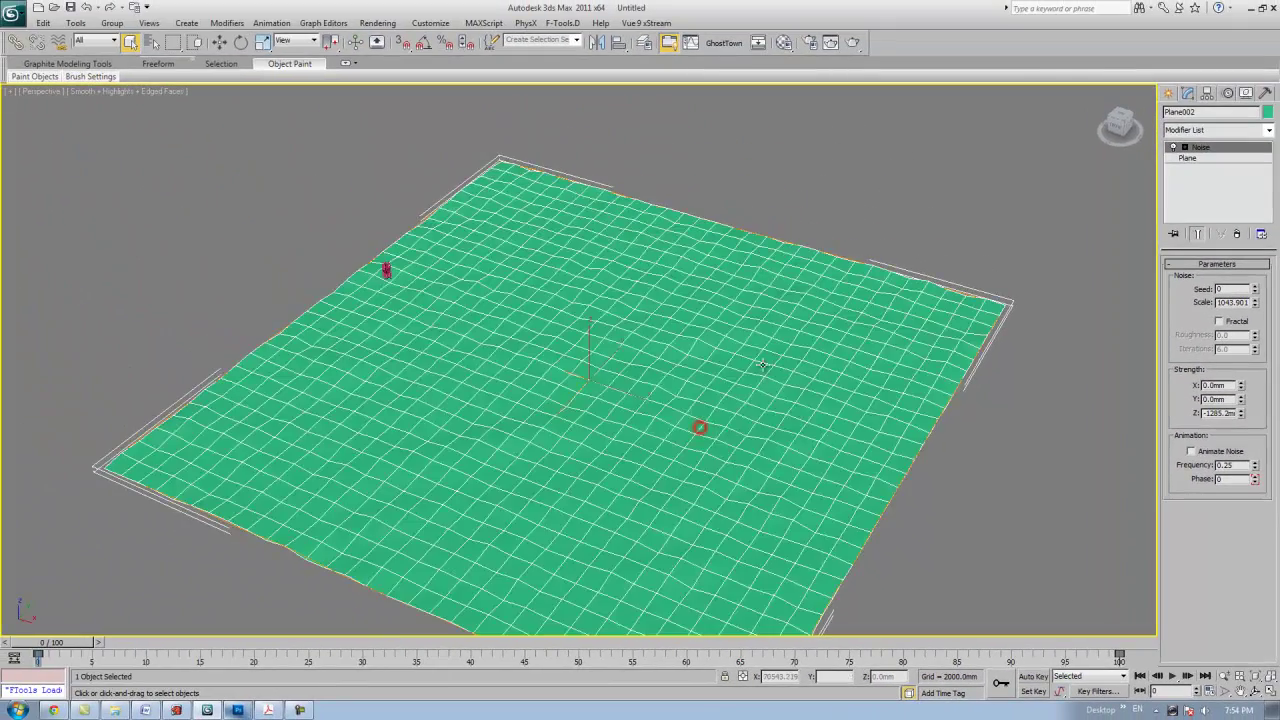
Step: Move the tree, Plane001, along X off the terrain to about X -27,280 mm
middle_click_drag(688, 319, 716, 308, "alt")
middle_click_drag(483, 353, 755, 305)
scroll(618, 308, "up", 3)
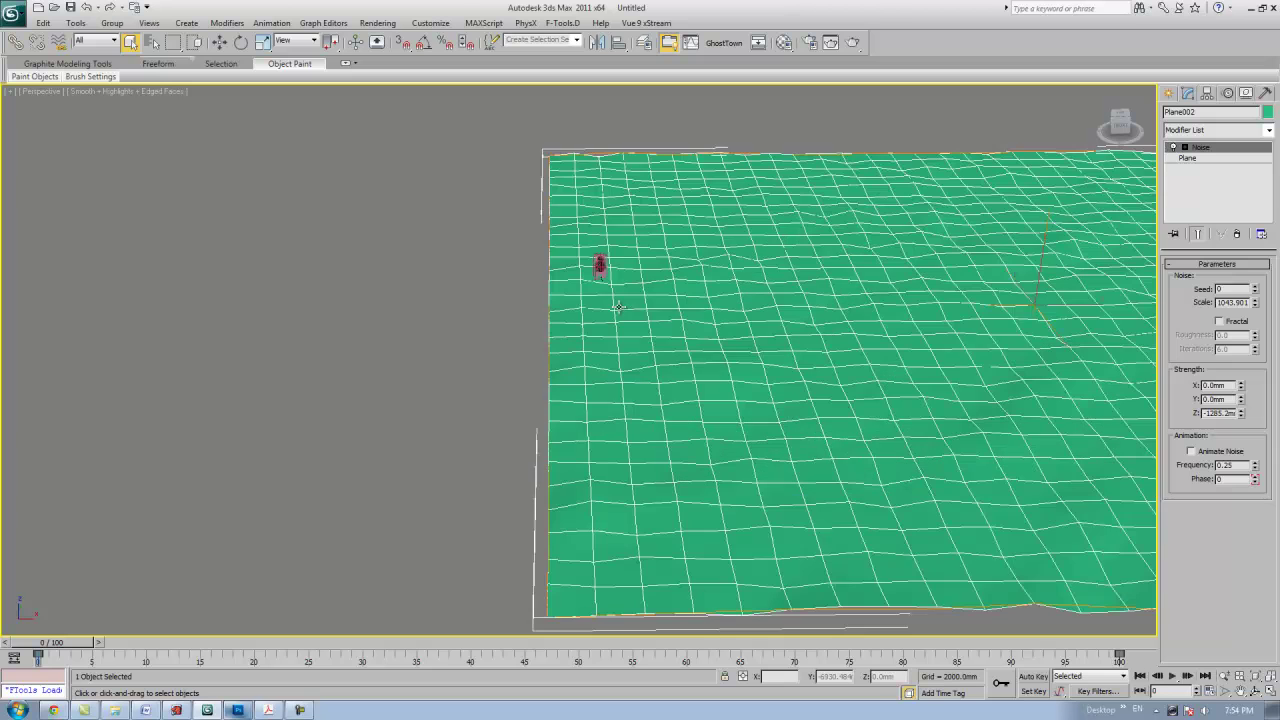
left_click(600, 266)
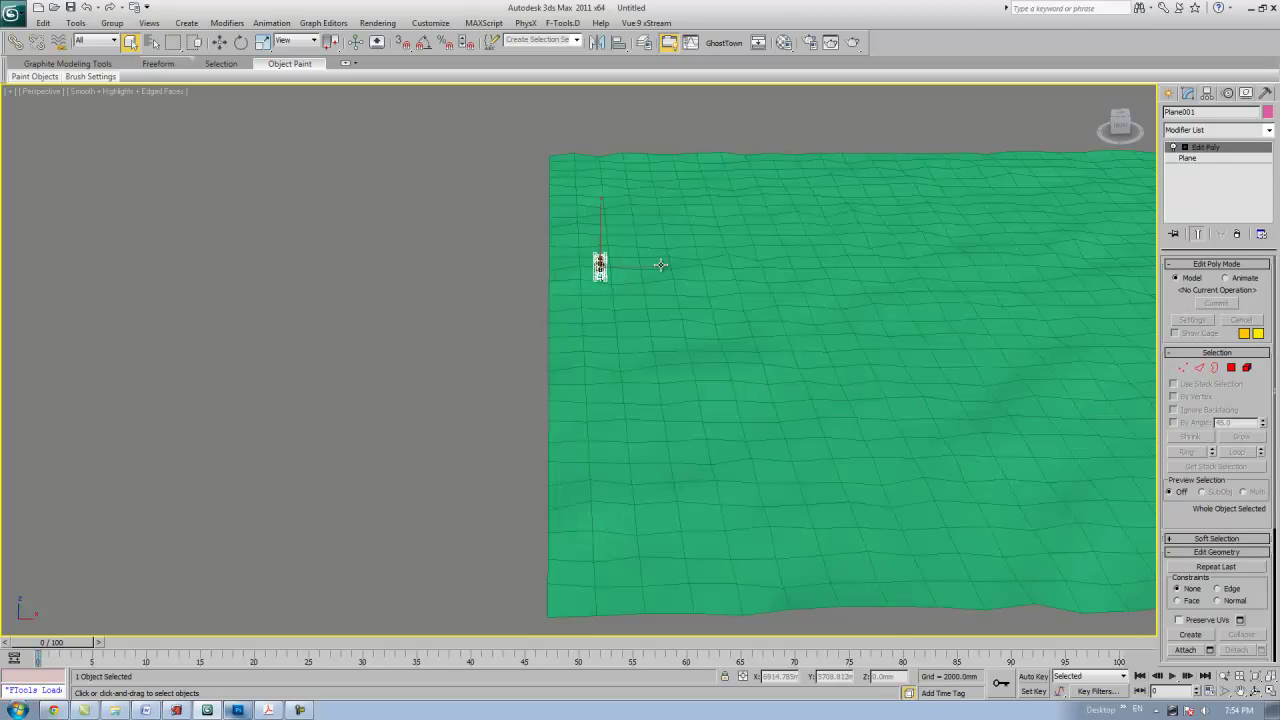
key("w")
left_click_drag(640, 266, 391, 266)
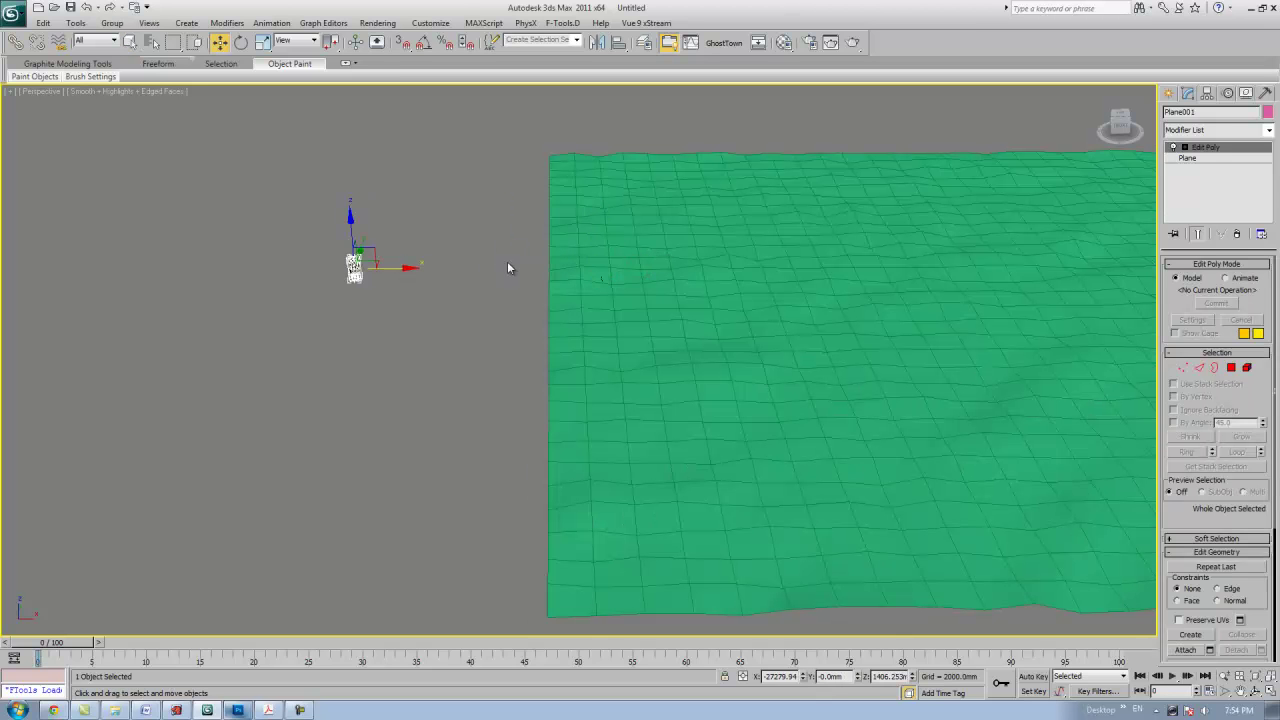
Step: Examine the green terrain and the tree beside it from several angles and distances
scroll(575, 267, "down", 3)
middle_click_drag(568, 266, 494, 294)
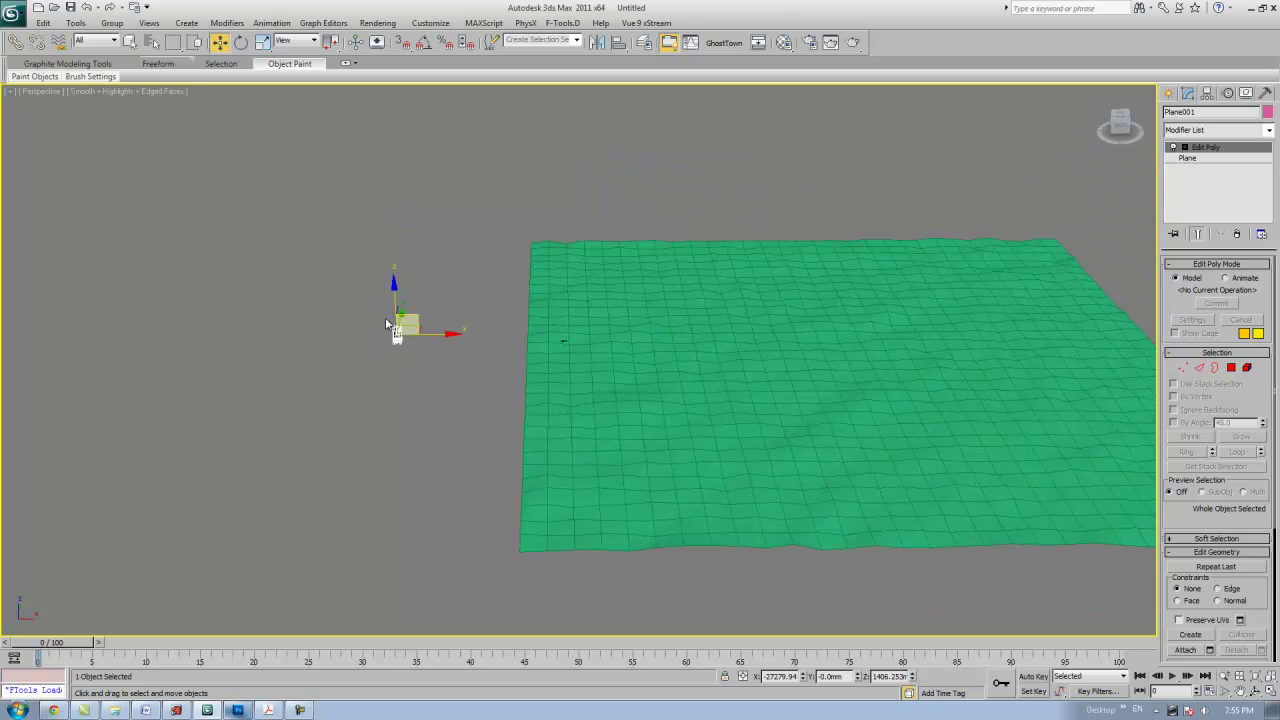
middle_click_drag(868, 373, 786, 357)
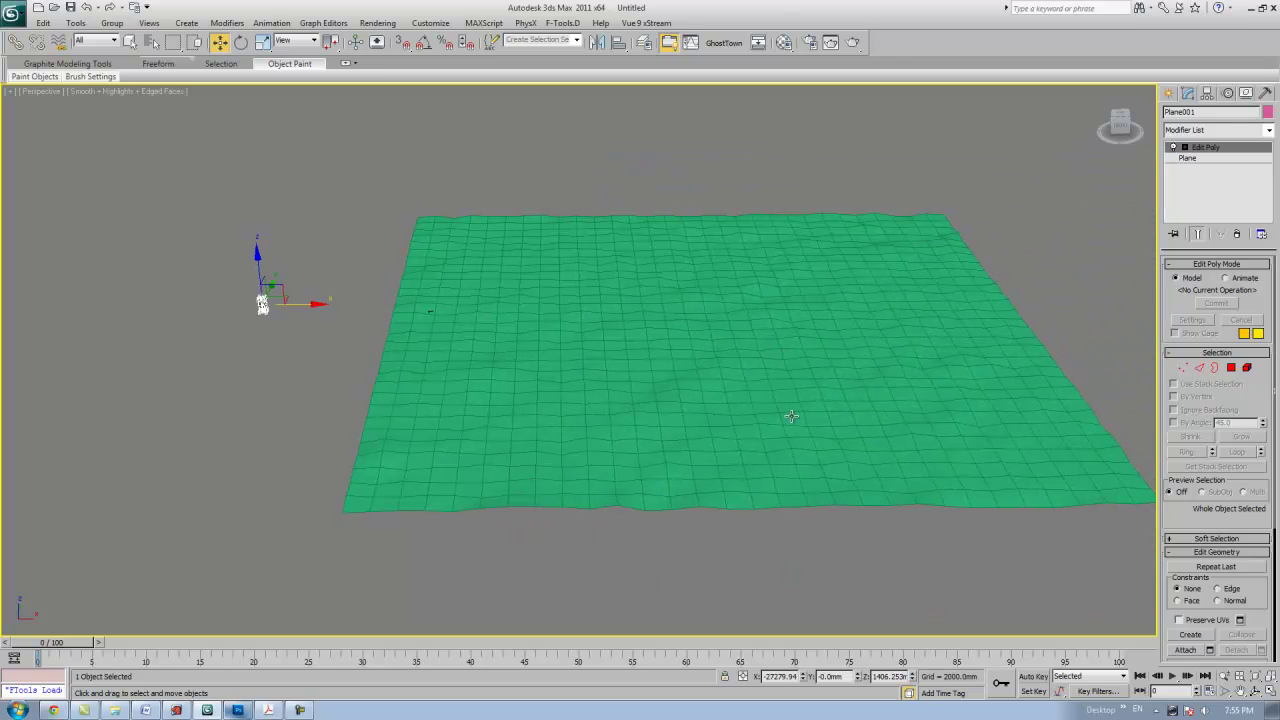
middle_click_drag(680, 366, 733, 361, "alt")
scroll(733, 361, "up", 3)
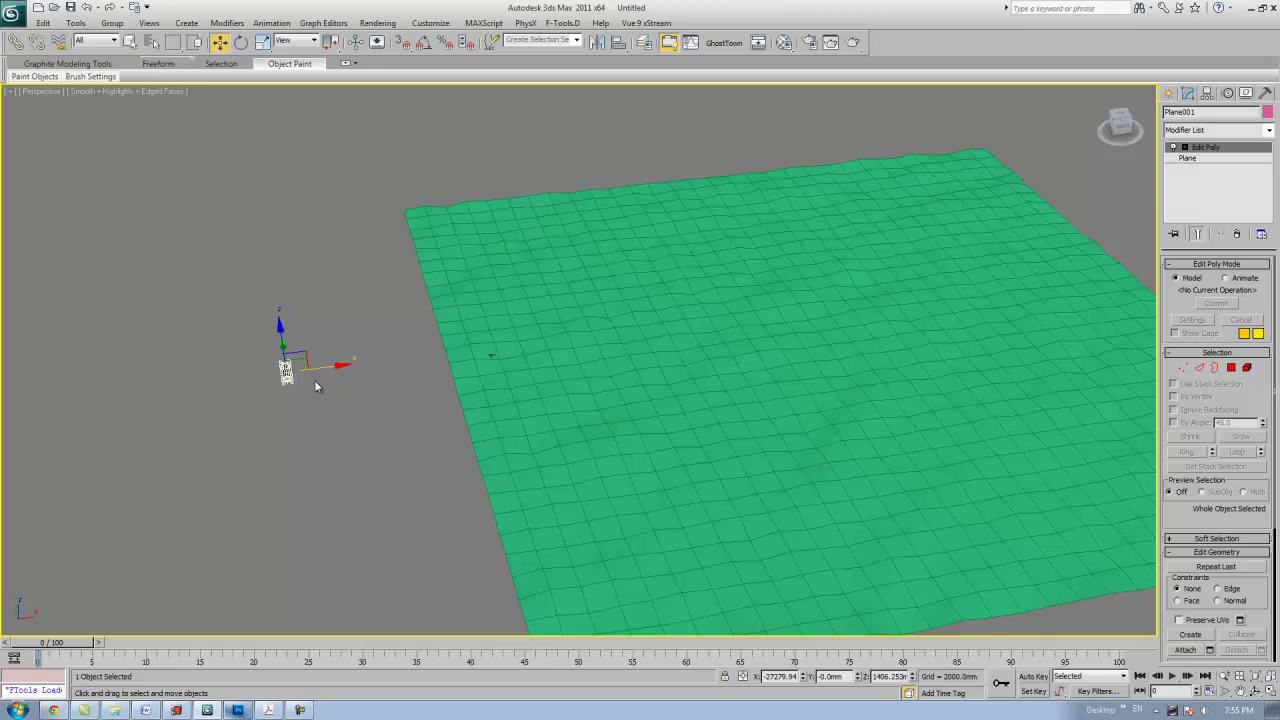
middle_click_drag(335, 371, 351, 321)
middle_click_drag(268, 328, 607, 359, "alt")
scroll(300, 330, "up", 4)
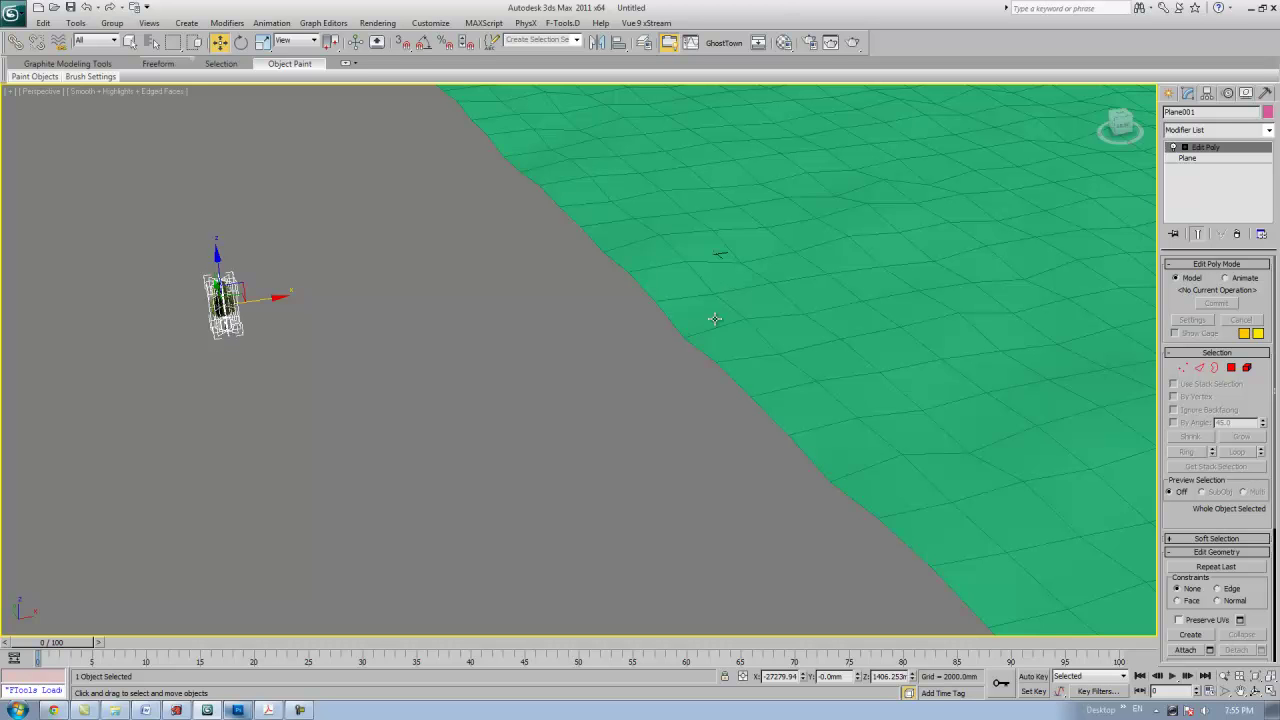
scroll(654, 334, "down", 5)
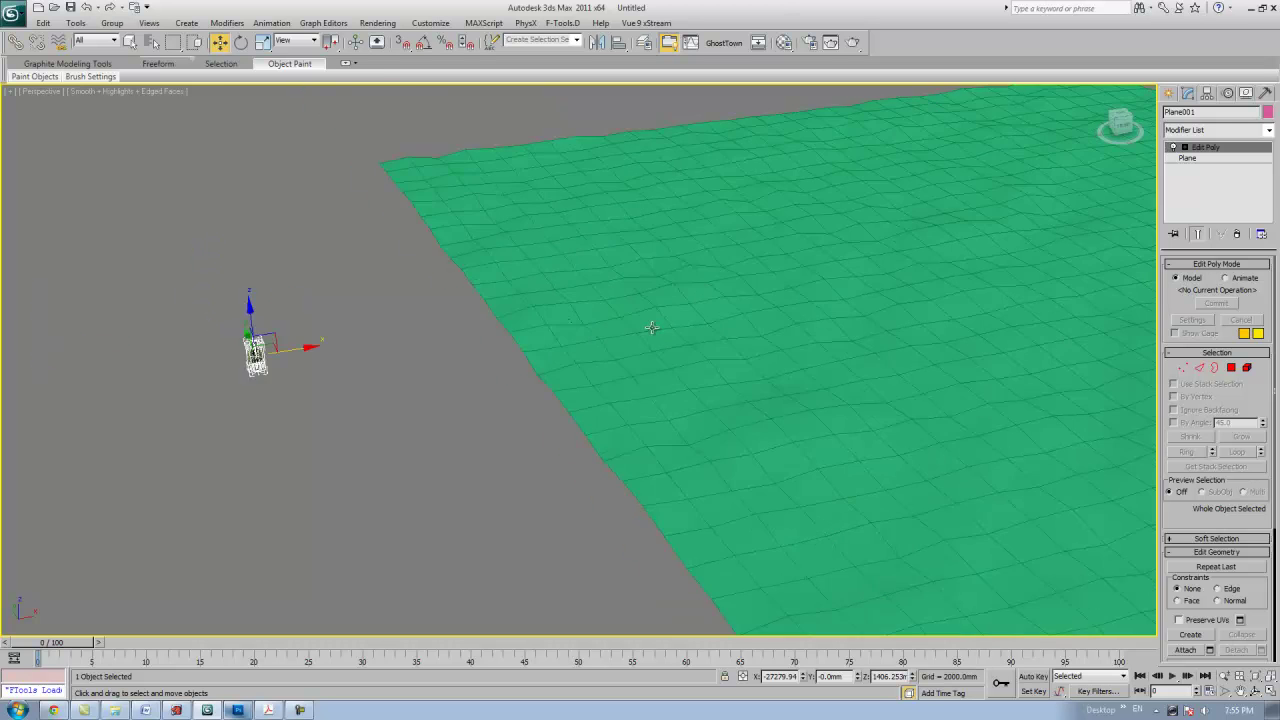
middle_click_drag(729, 297, 709, 276)
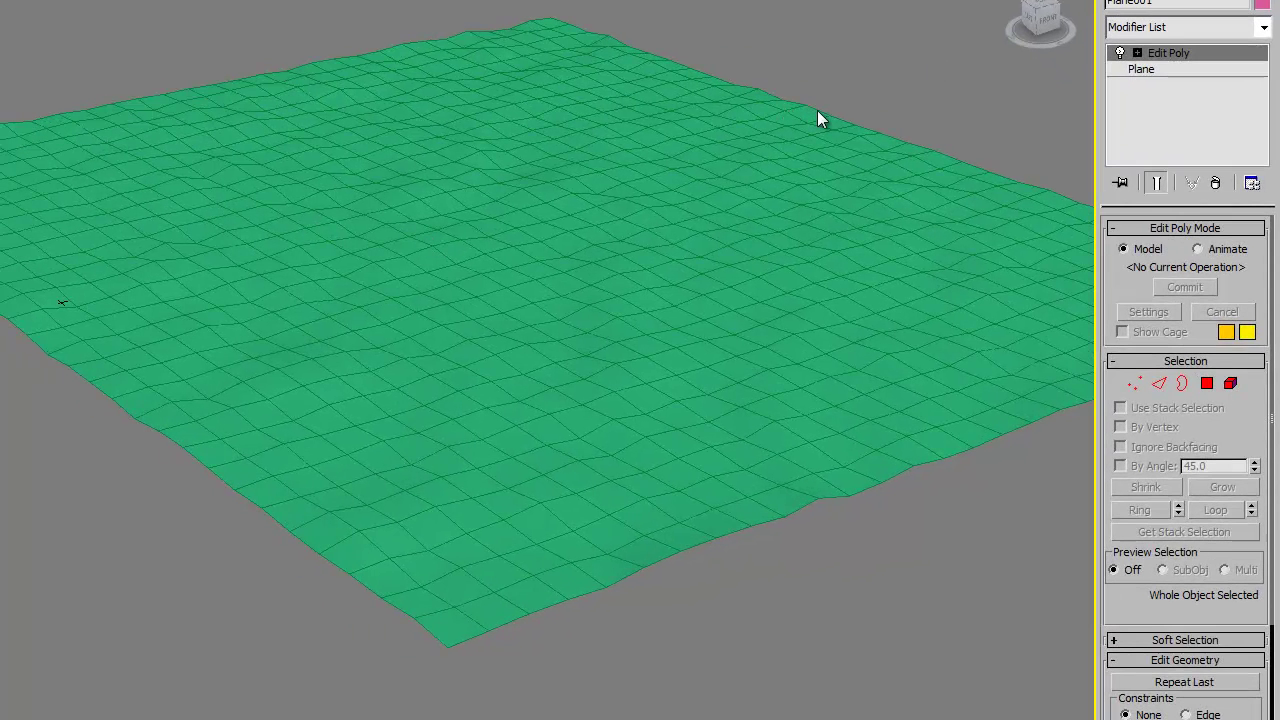
Step: Add a Linked XForm modifier to the tree and pick the ground plane, Plane002, as its control object
left_click(1158, 26)
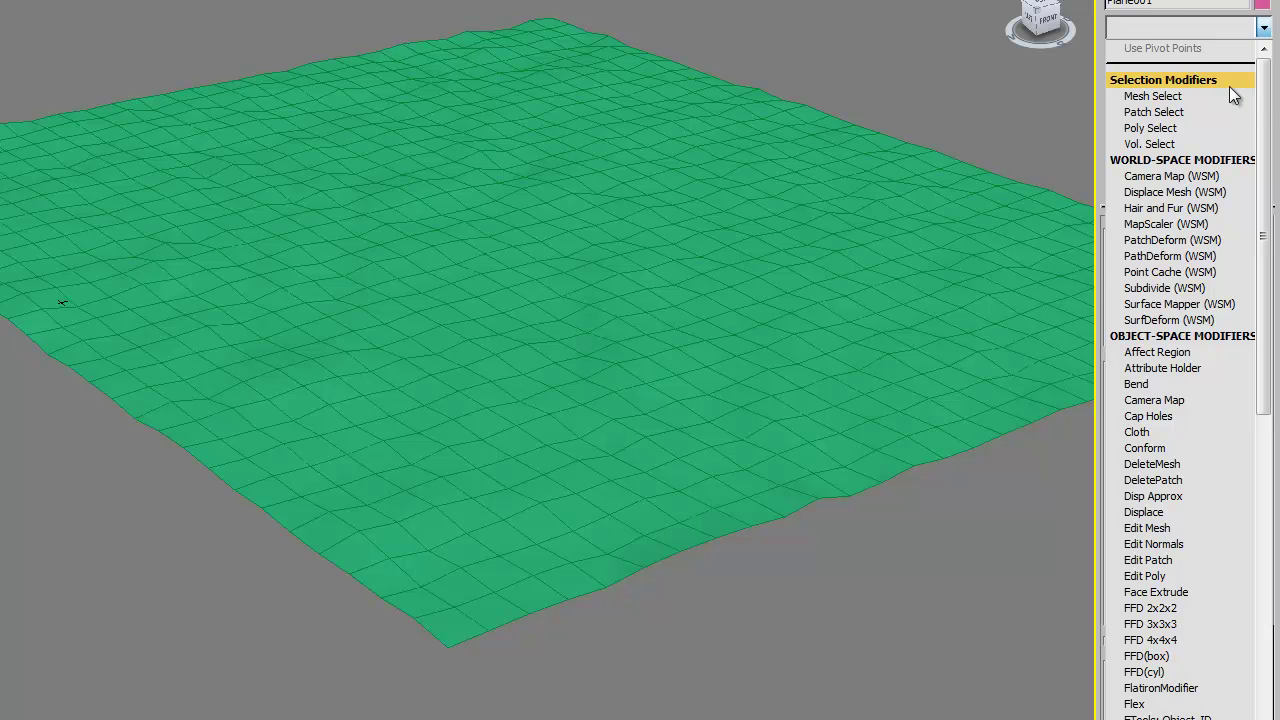
left_click_drag(1266, 103, 1272, 246)
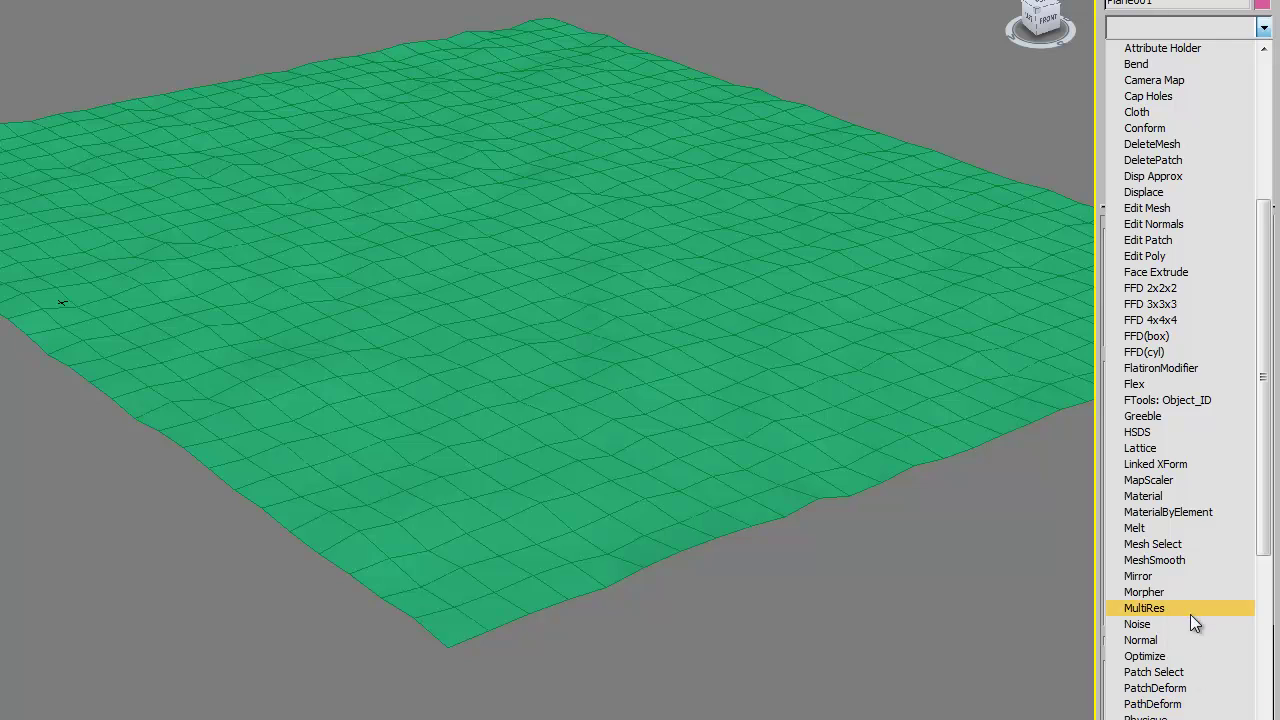
left_click(1190, 464)
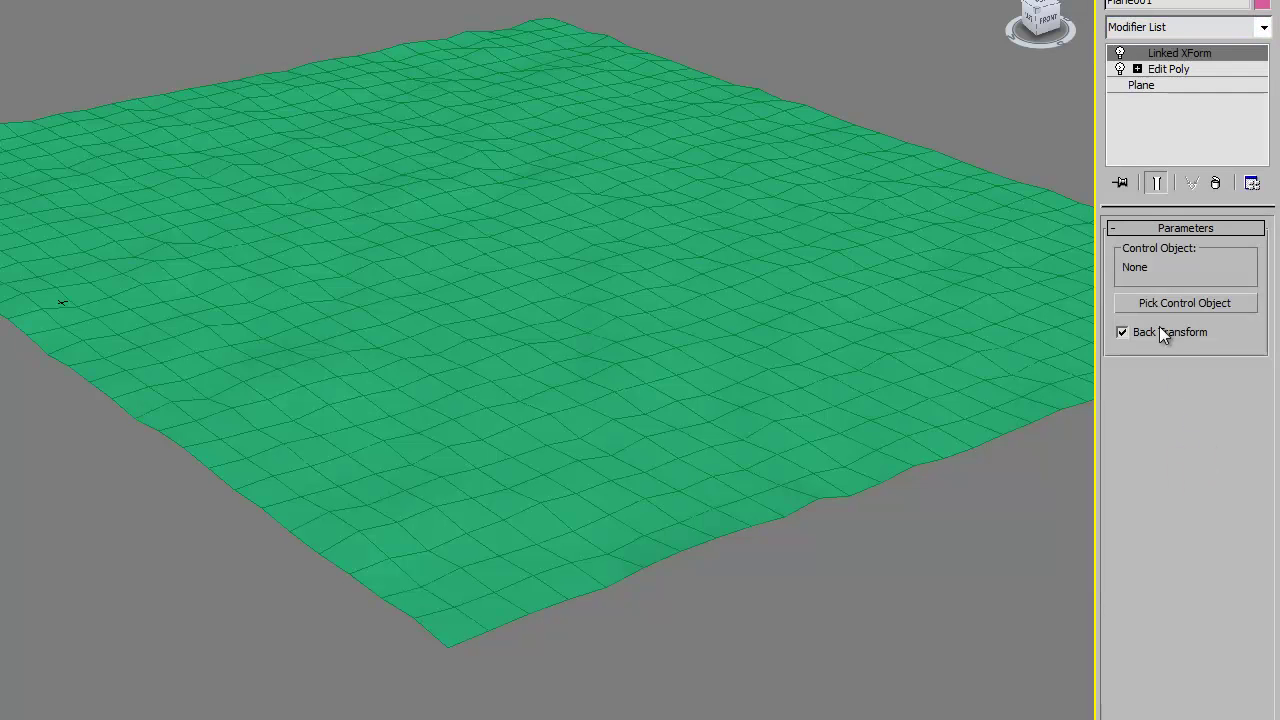
left_click(1182, 303)
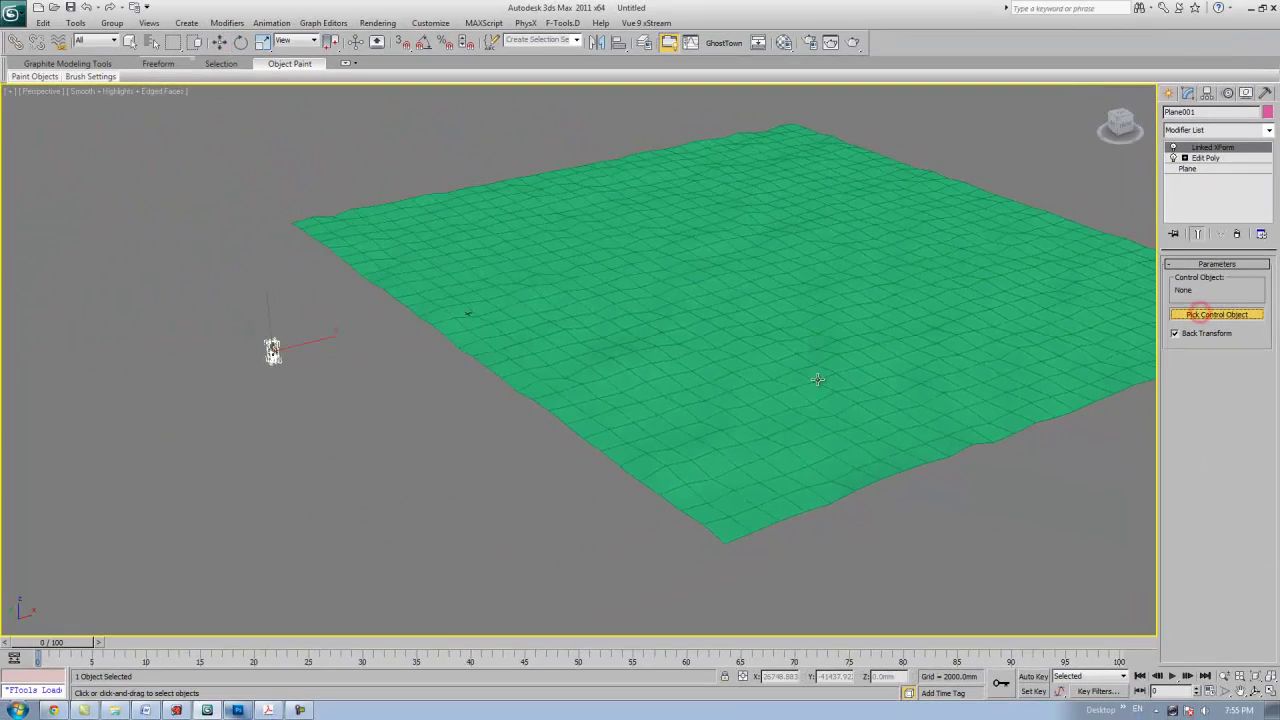
left_click(650, 335)
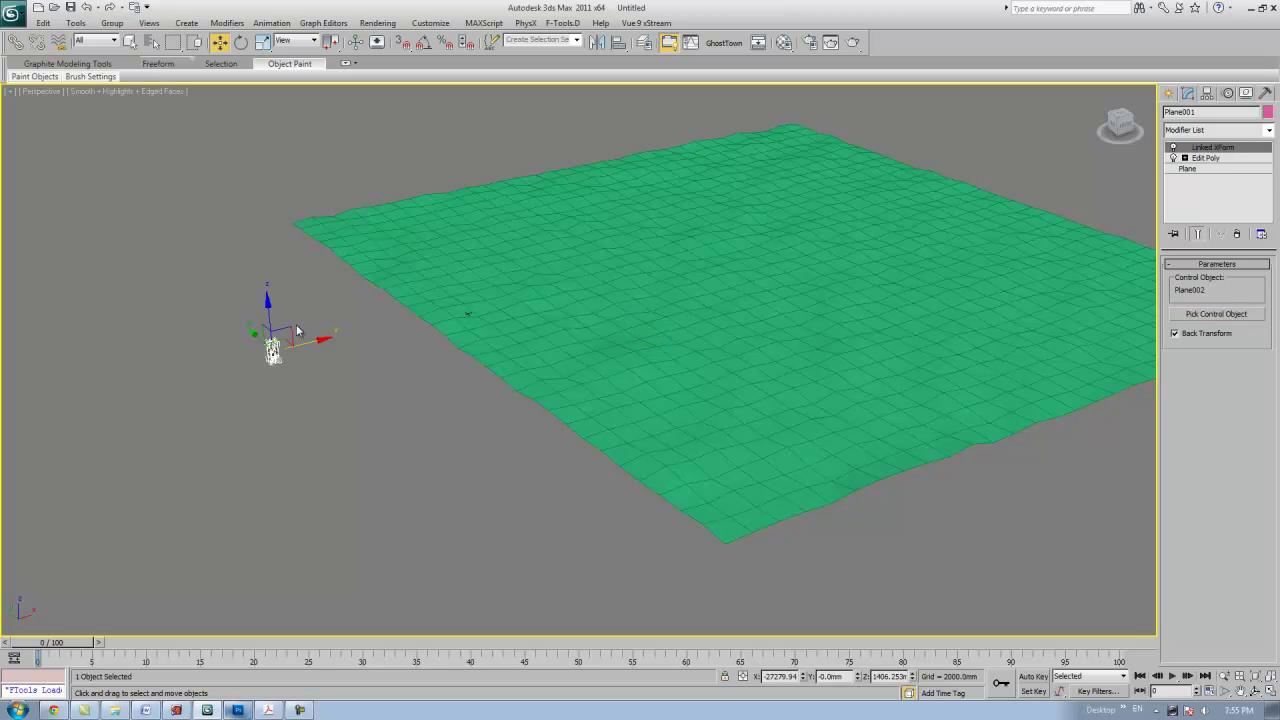
Step: Set the tree's absolute world Z position to 0 mm with the Move transform type-in
middle_click_drag(310, 338, 391, 315, "alt")
scroll(236, 310, "up", 3)
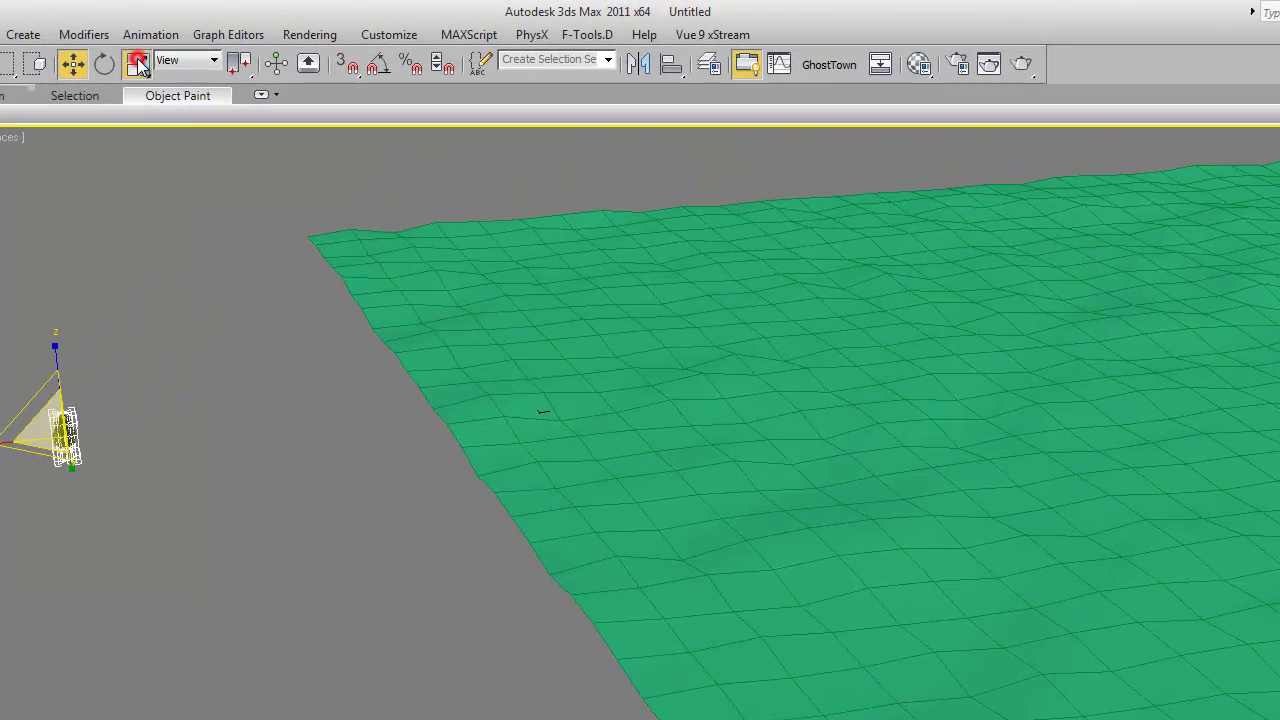
left_click(139, 64)
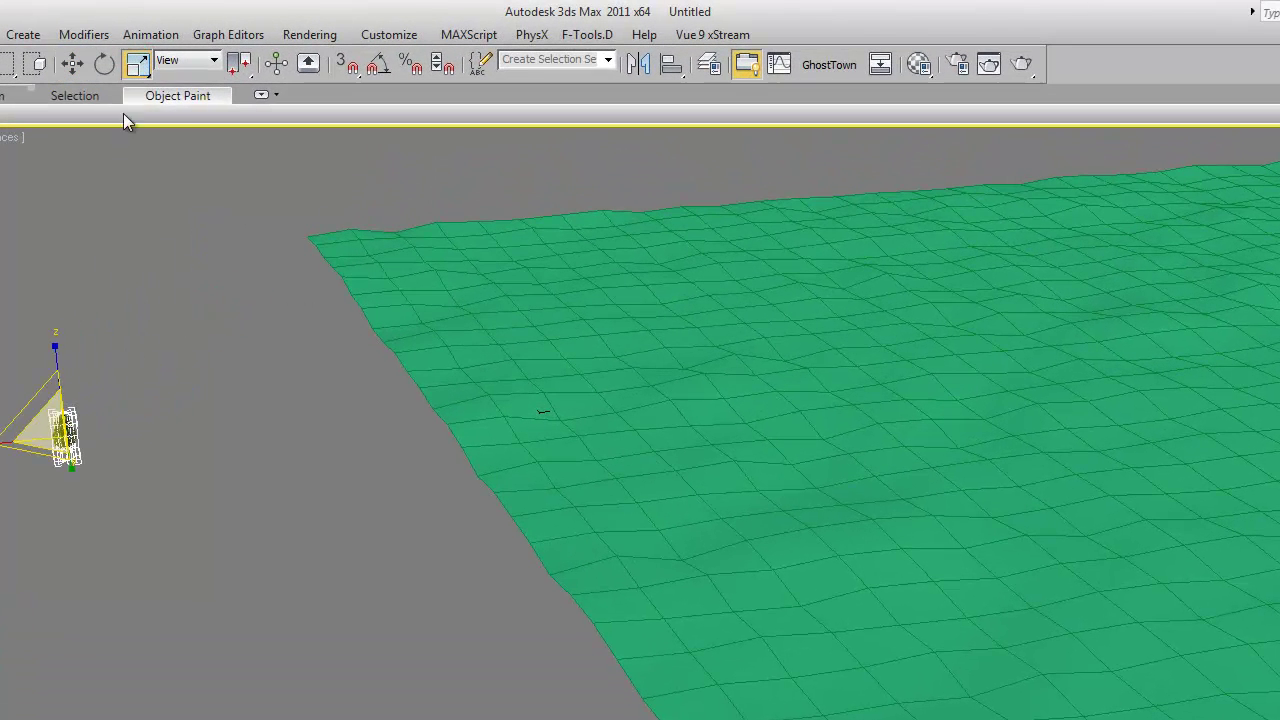
left_click(206, 63)
left_click(214, 62)
left_click(72, 65)
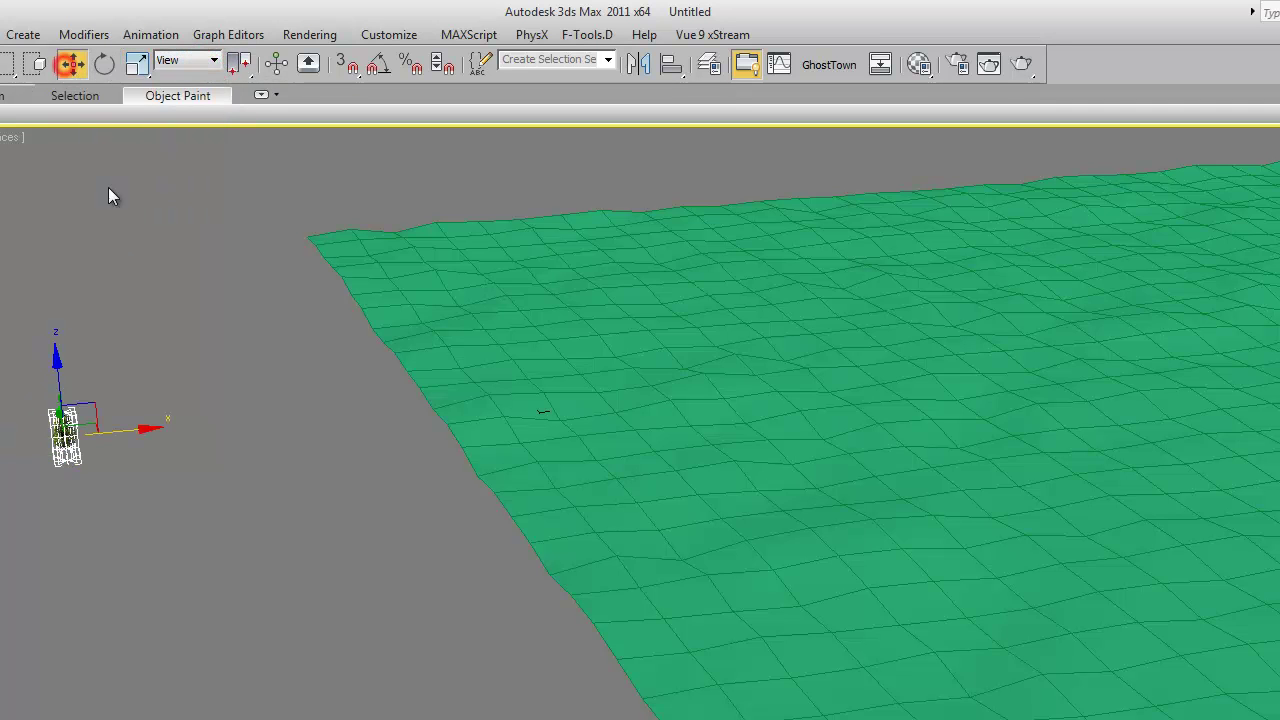
right_click(74, 73)
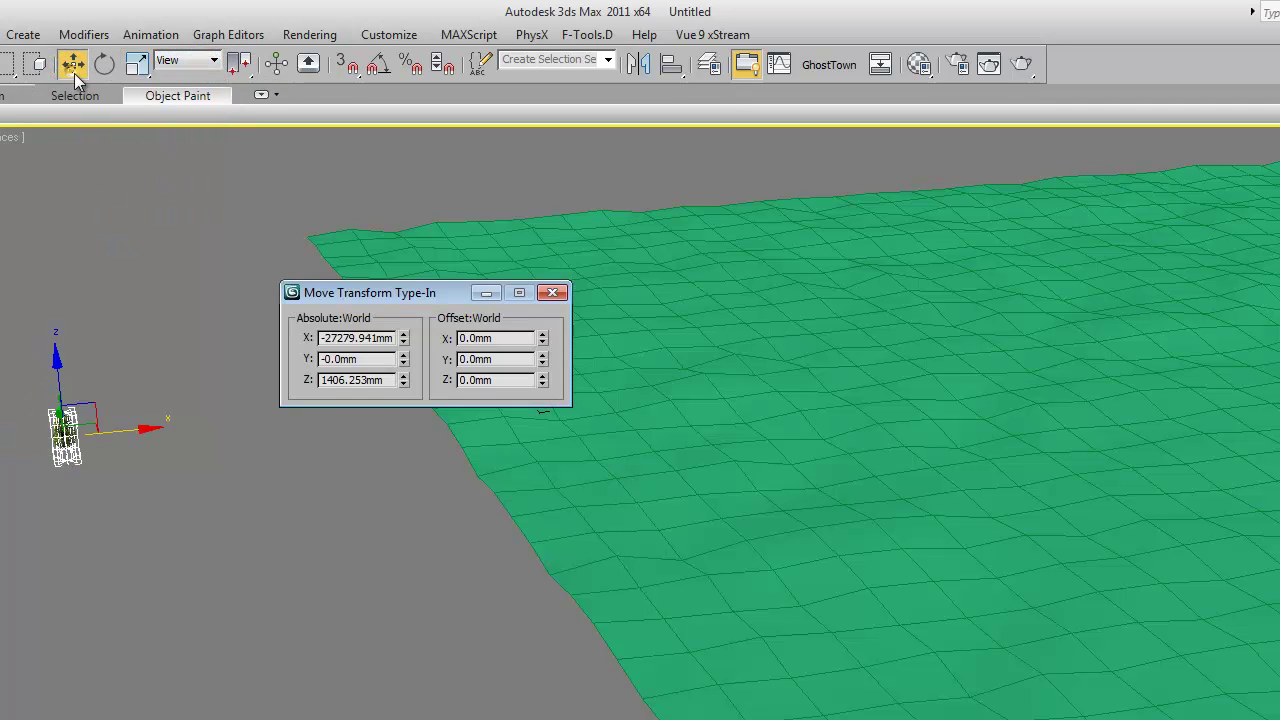
right_click(403, 379)
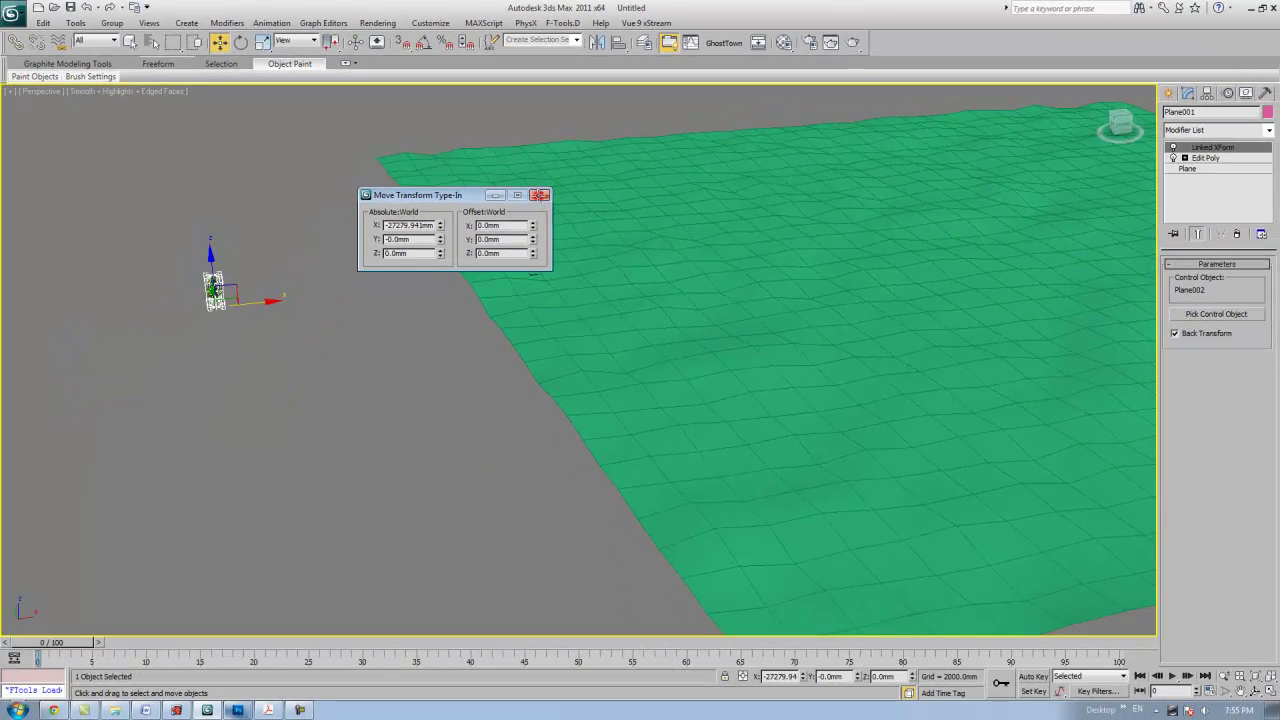
left_click(539, 195)
Step: Inspect the lowered tree's base and pivot up close, and survey the neighbouring terrain
middle_click_drag(238, 306, 315, 292)
scroll(315, 292, "up", 4)
middle_click_drag(230, 267, 523, 339)
scroll(147, 261, "up", 2)
scroll(151, 262, "down", 2)
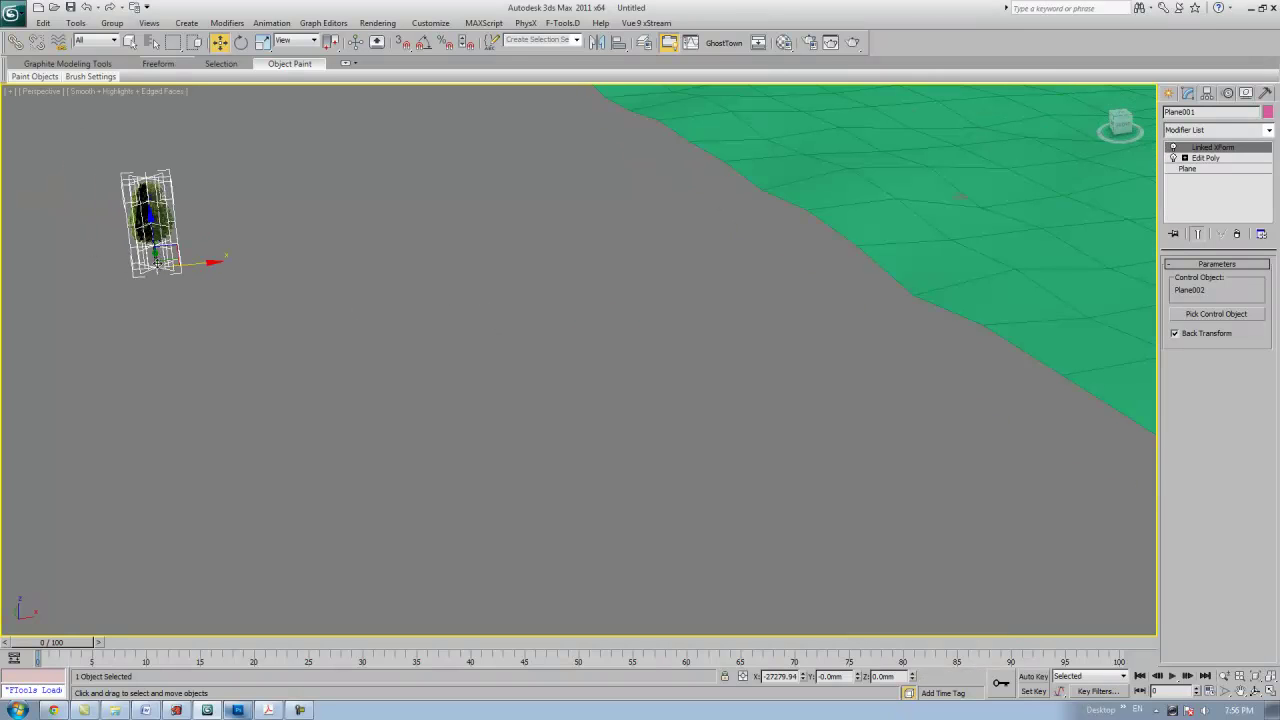
middle_click_drag(197, 297, 206, 332)
scroll(550, 259, "down", 2)
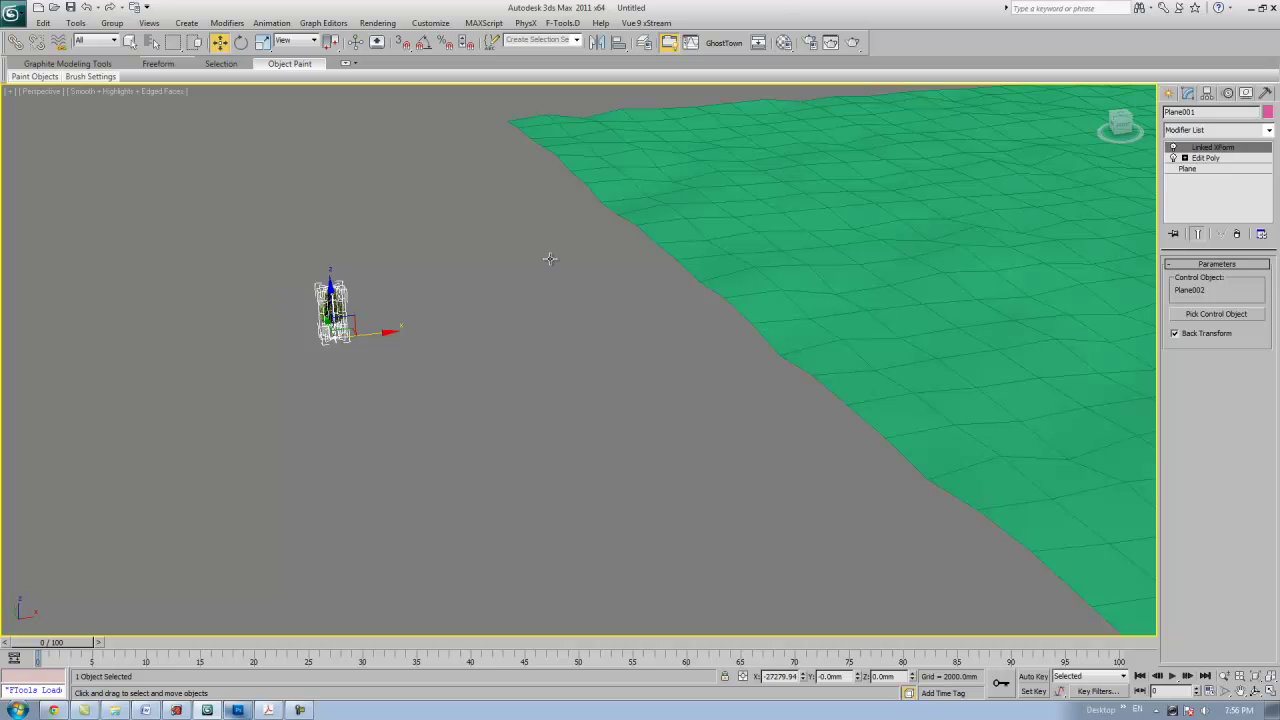
middle_click_drag(776, 257, 645, 296)
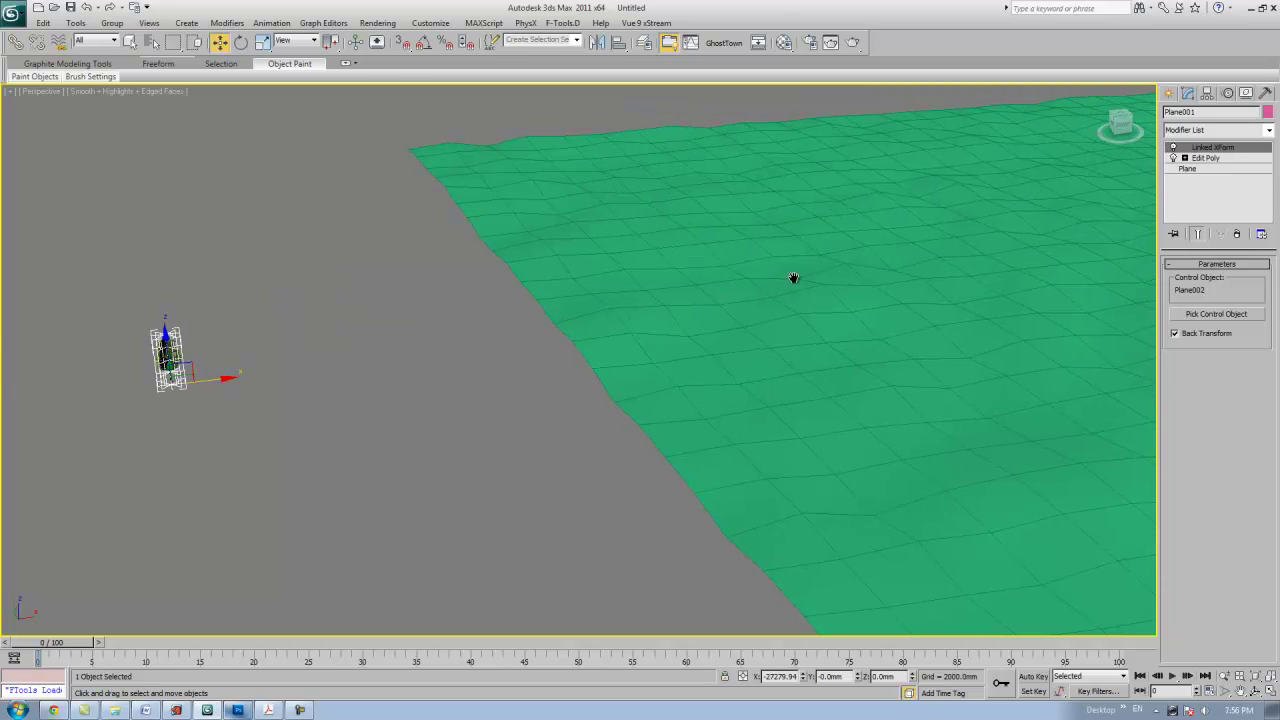
middle_click_drag(793, 278, 573, 265, "alt")
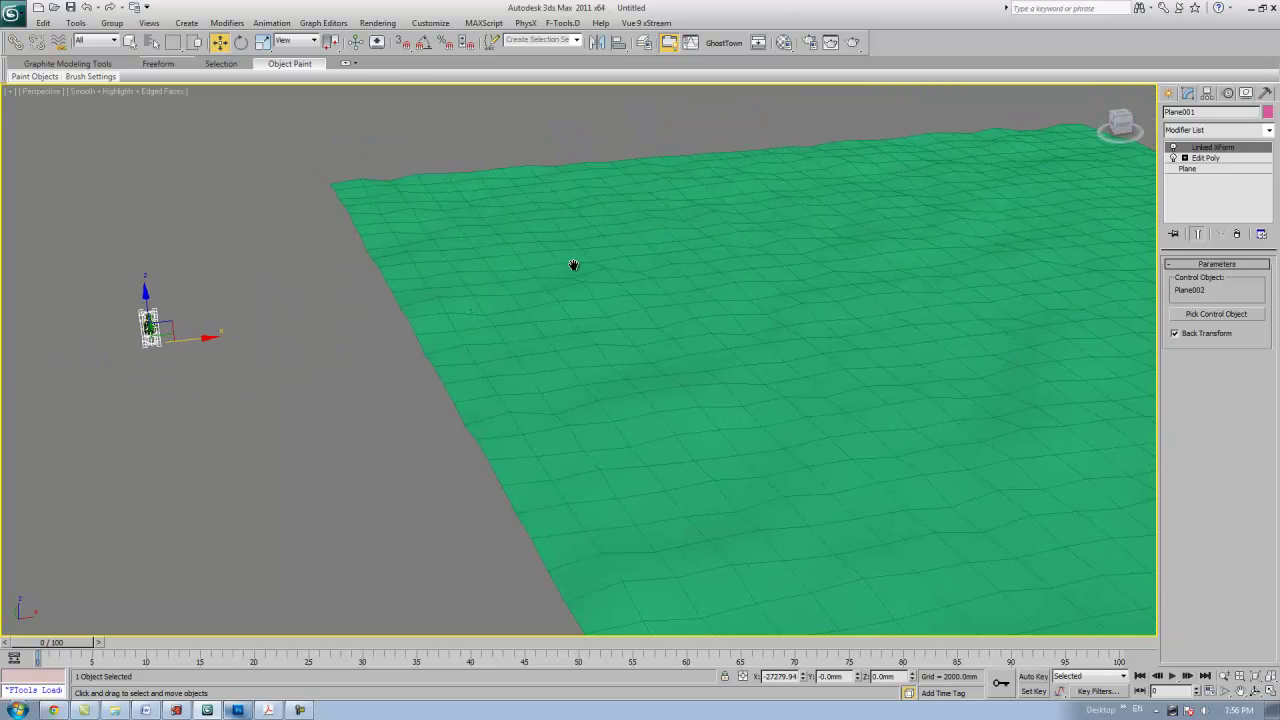
middle_click_drag(1013, 148, 675, 255, "alt")
scroll(662, 283, "up", 2)
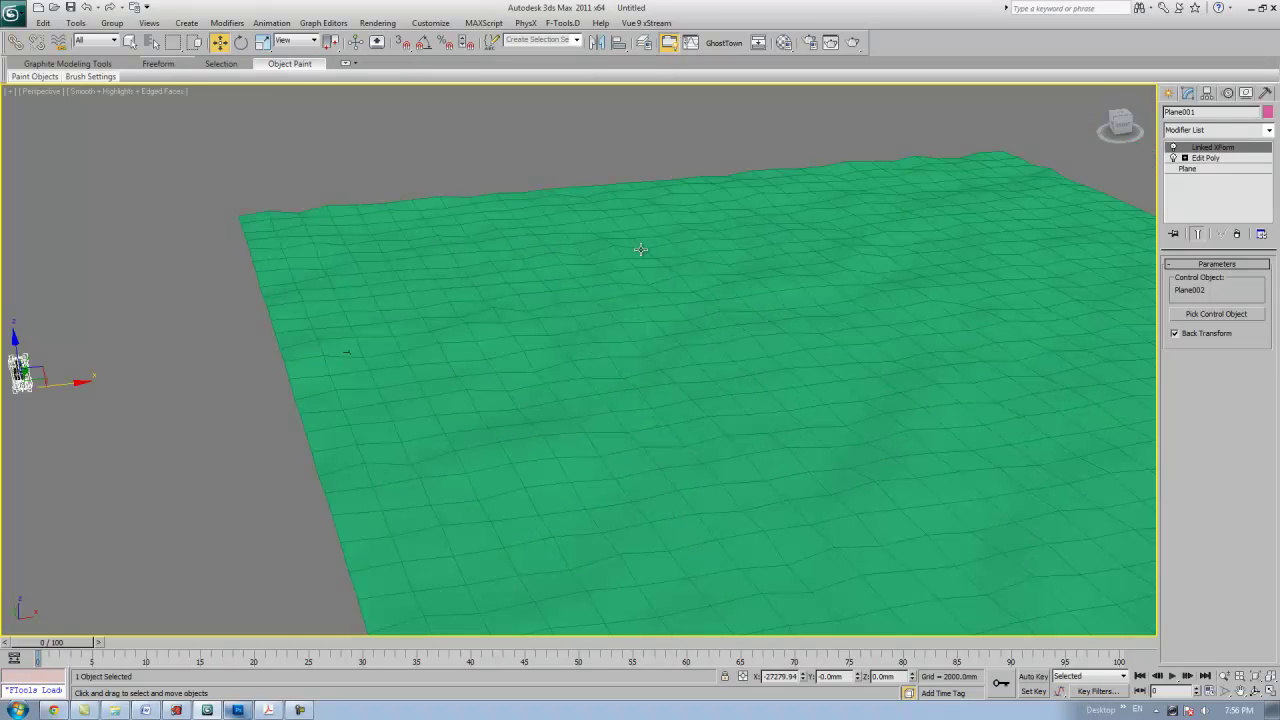
Step: Create a Scatter compound object from the tree, with the green terrain, Plane002, as an instanced distribution object
left_click(1167, 93)
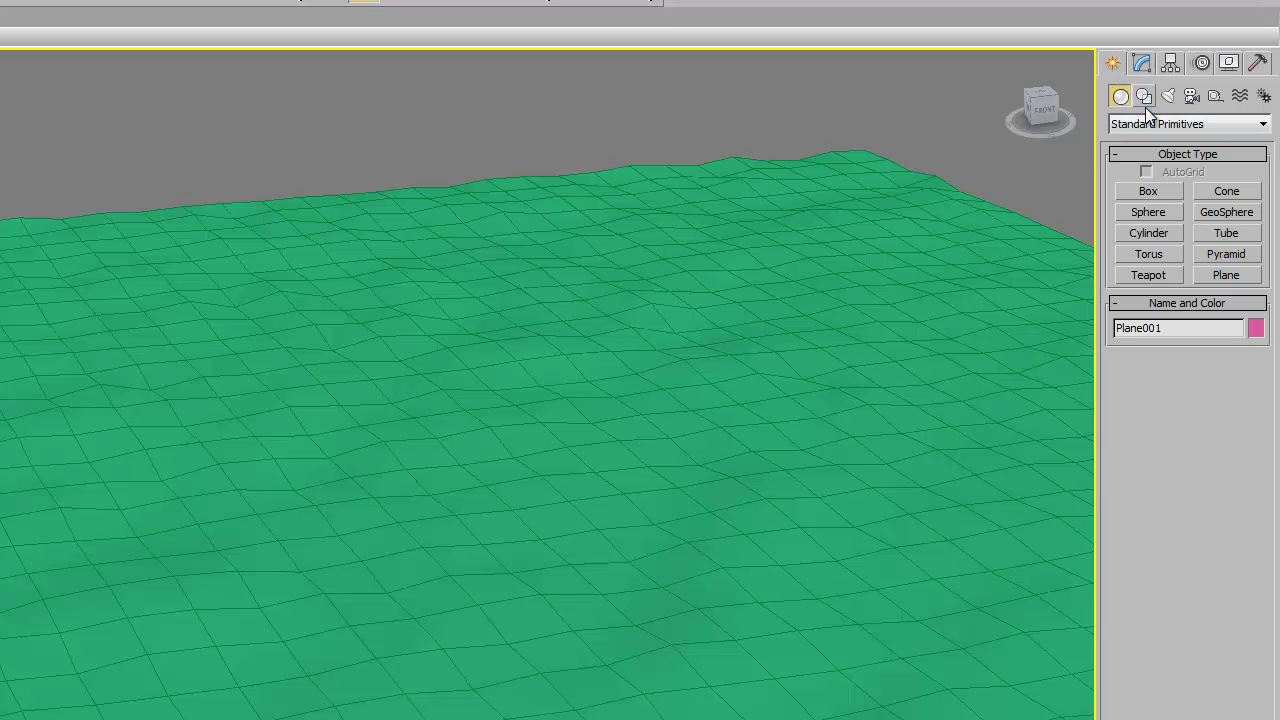
left_click(1250, 126)
left_click(1212, 164)
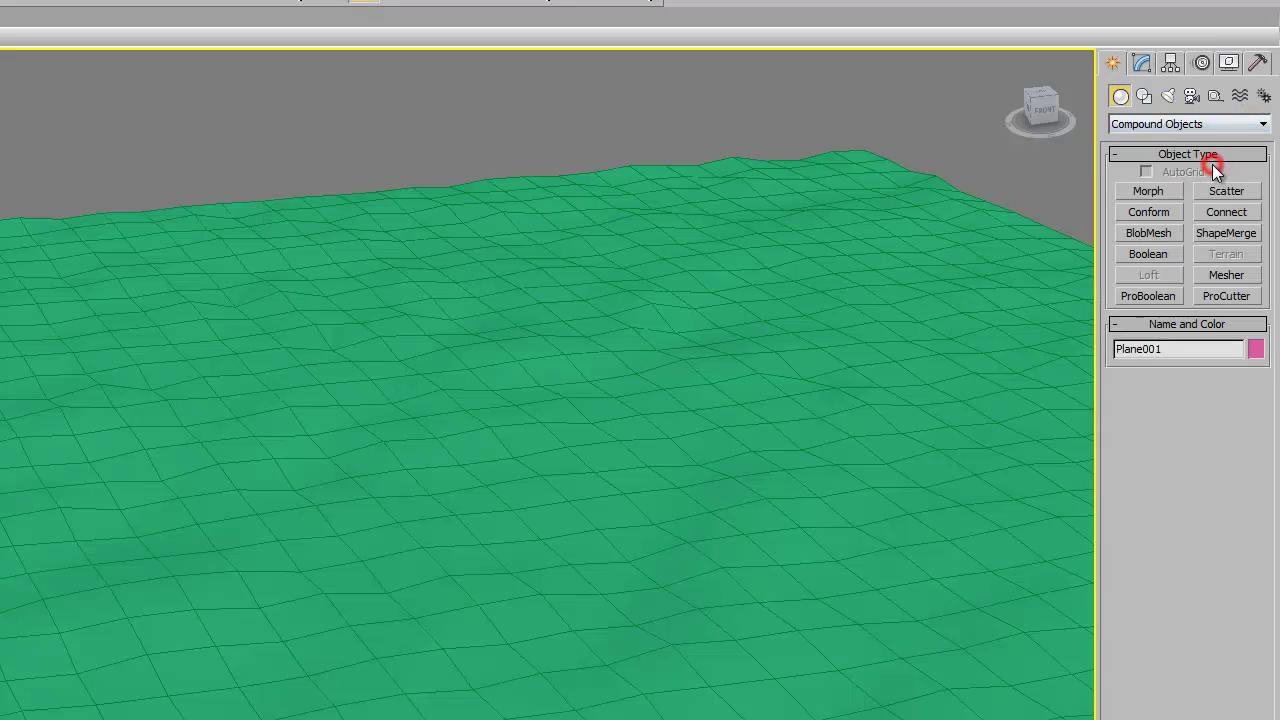
left_click(1227, 191)
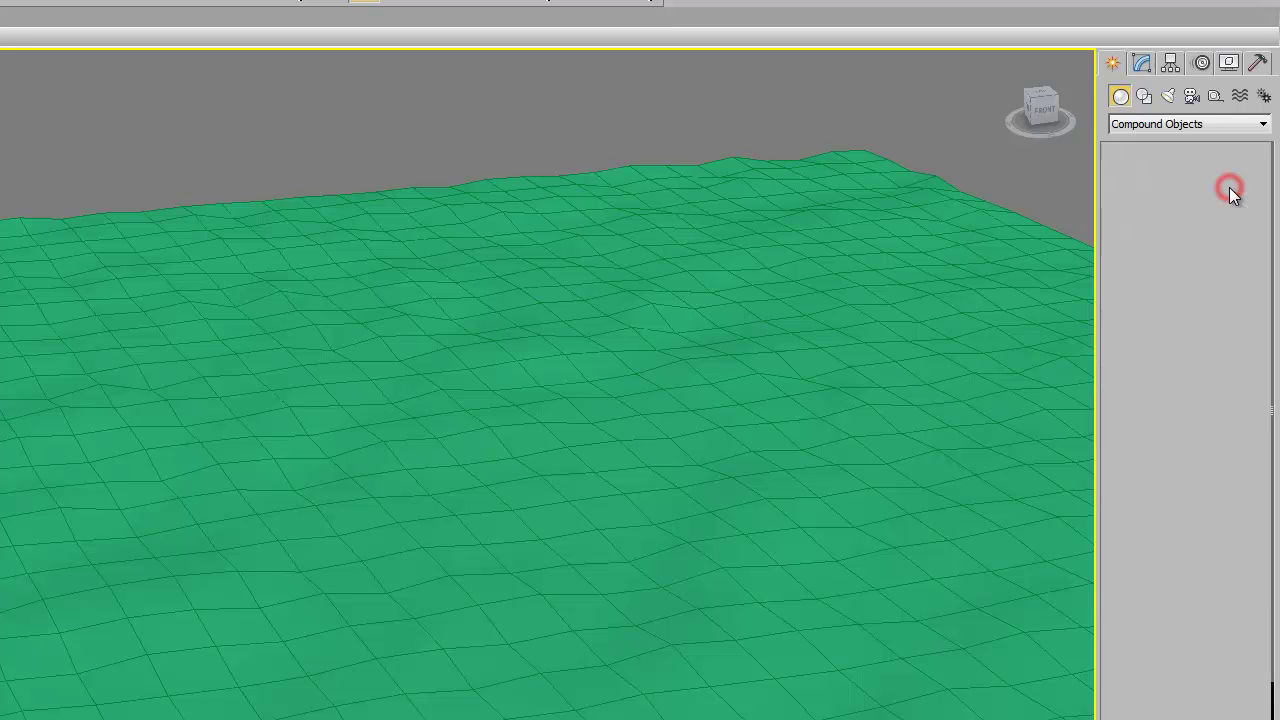
middle_click_drag(550, 311, 535, 272)
scroll(550, 256, "down", 3)
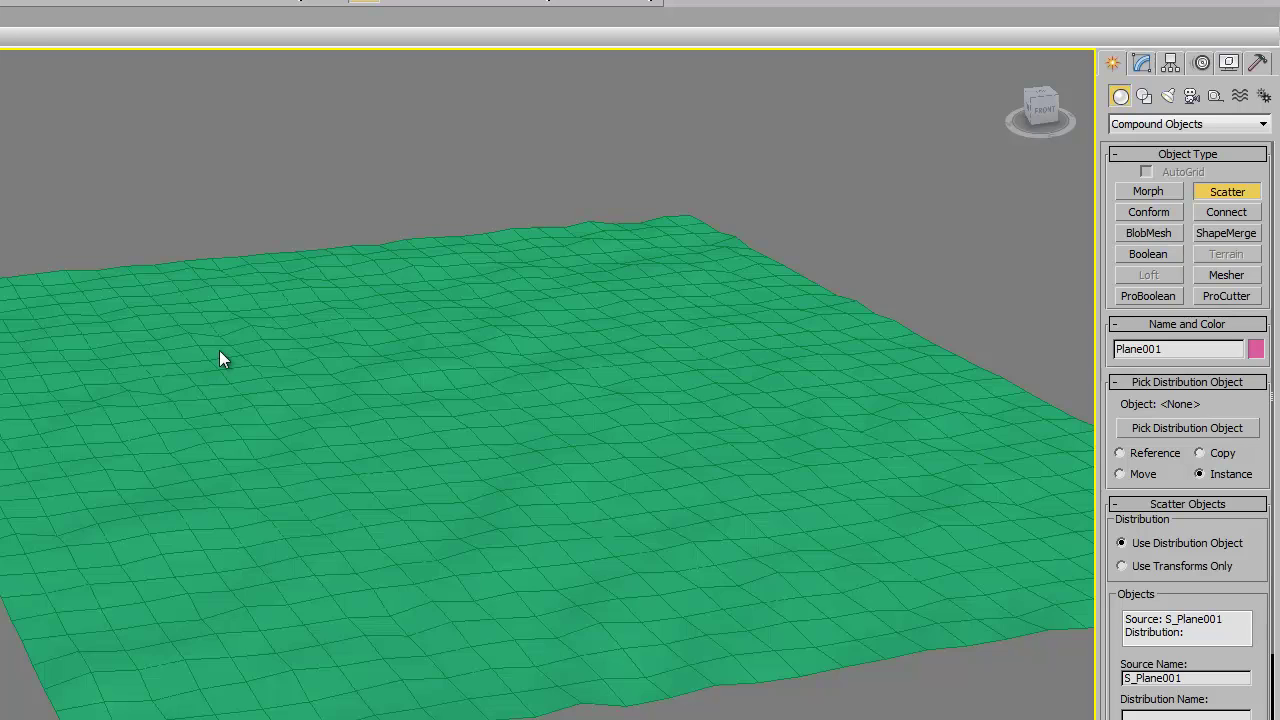
middle_click_drag(220, 357, 134, 371)
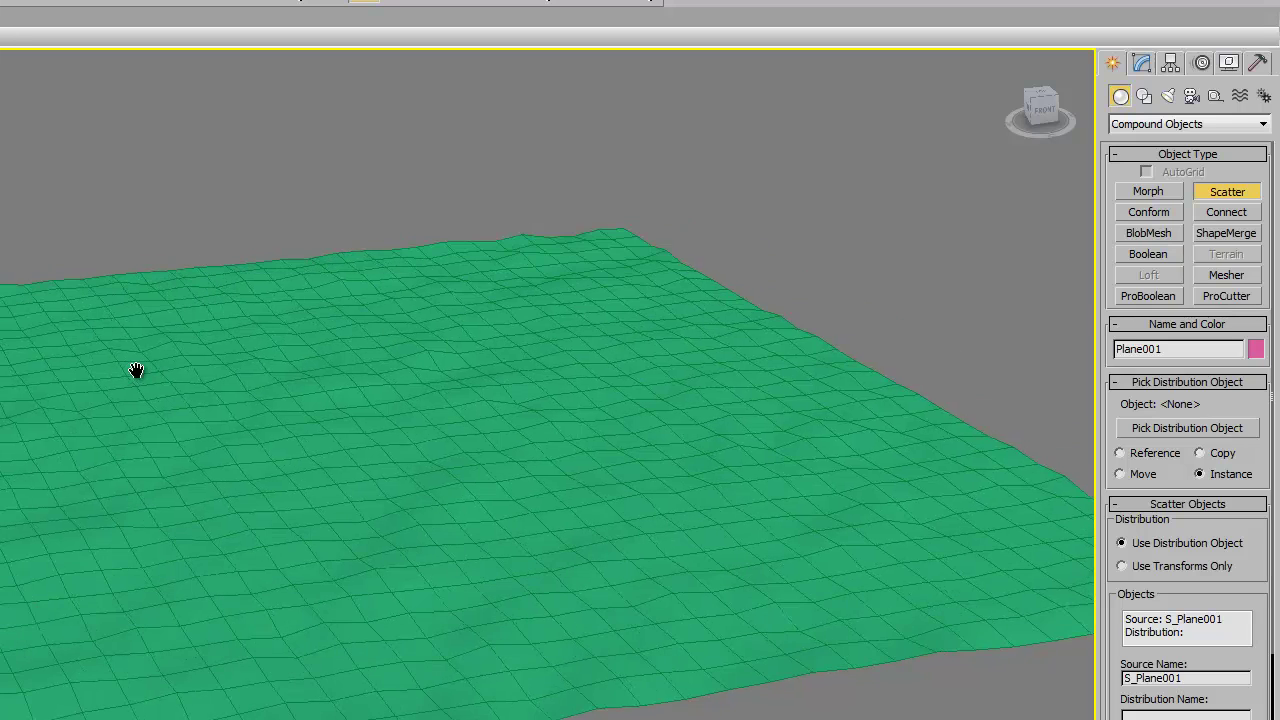
left_click(1156, 430)
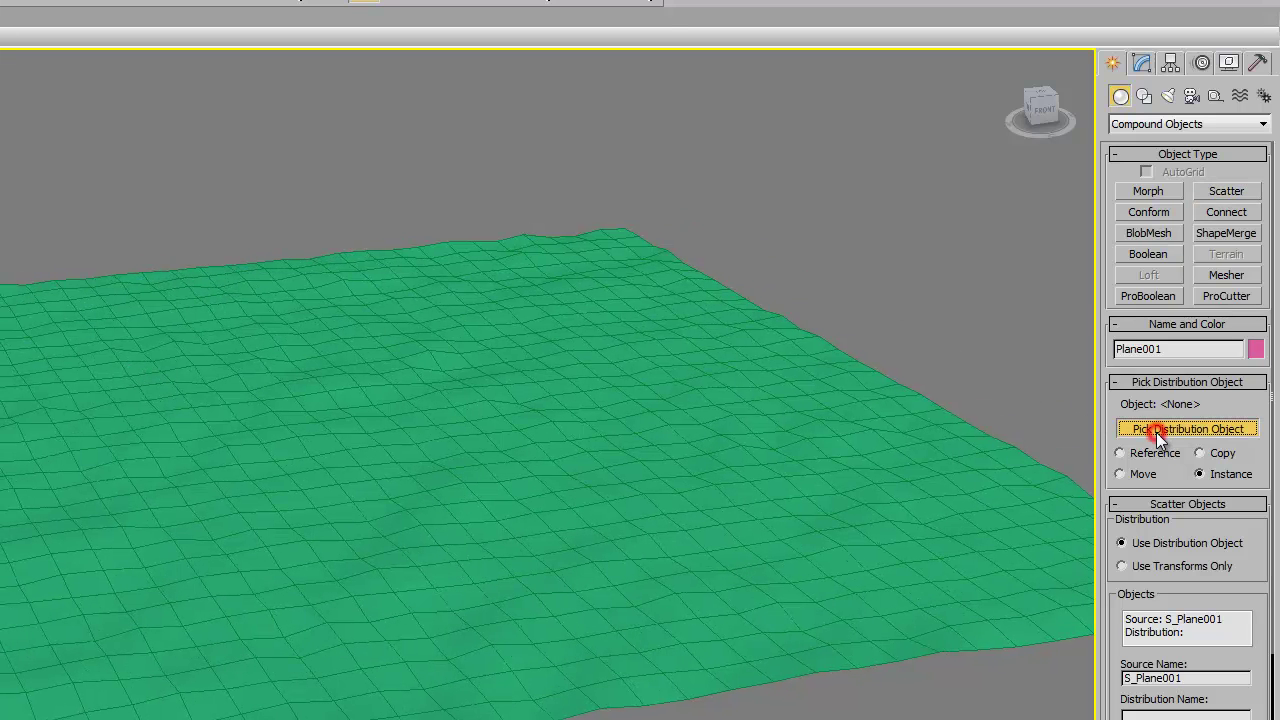
left_click(530, 451)
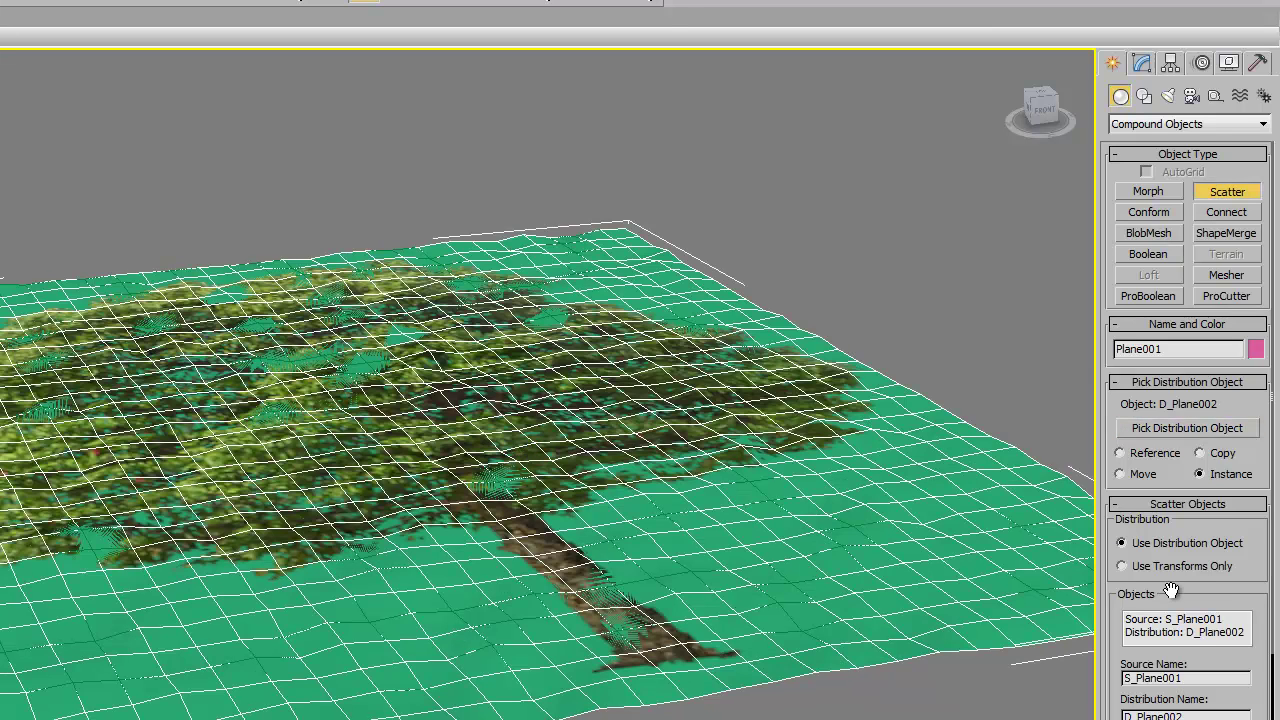
Step: Turn off Perpendicular for the scatter's distribution object
left_click_drag(1171, 591, 1182, 169)
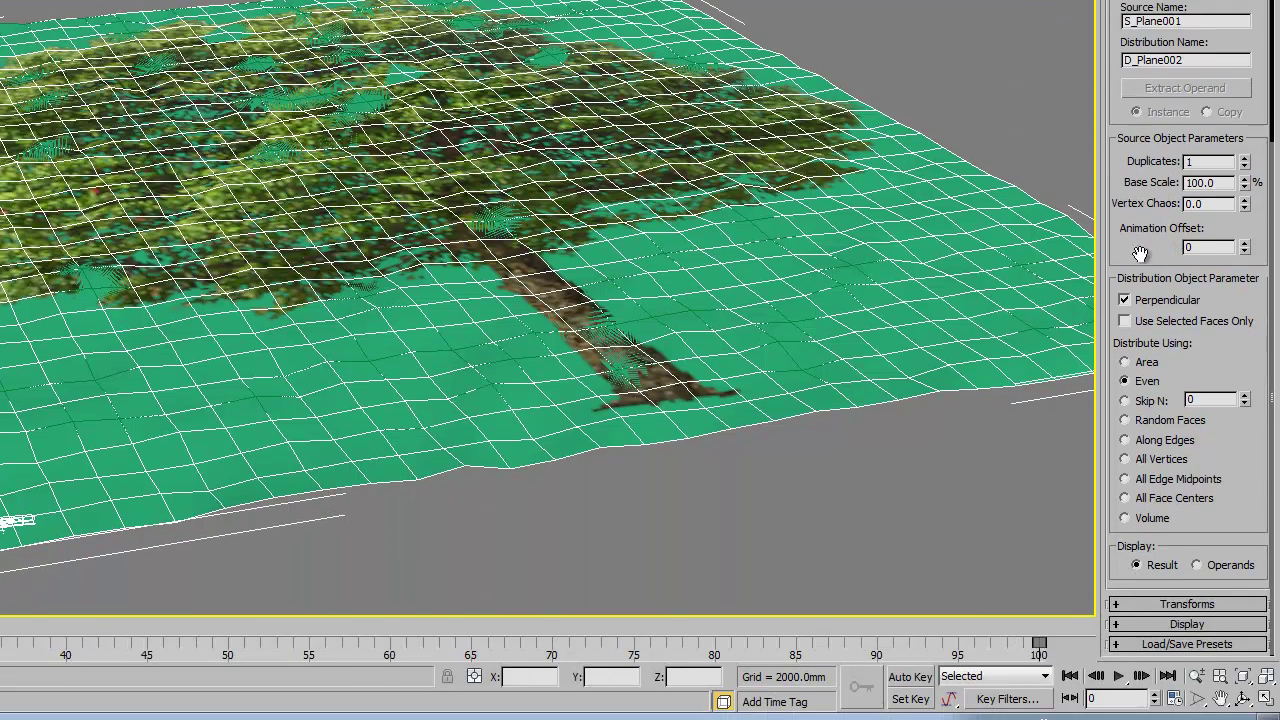
left_click(1152, 262)
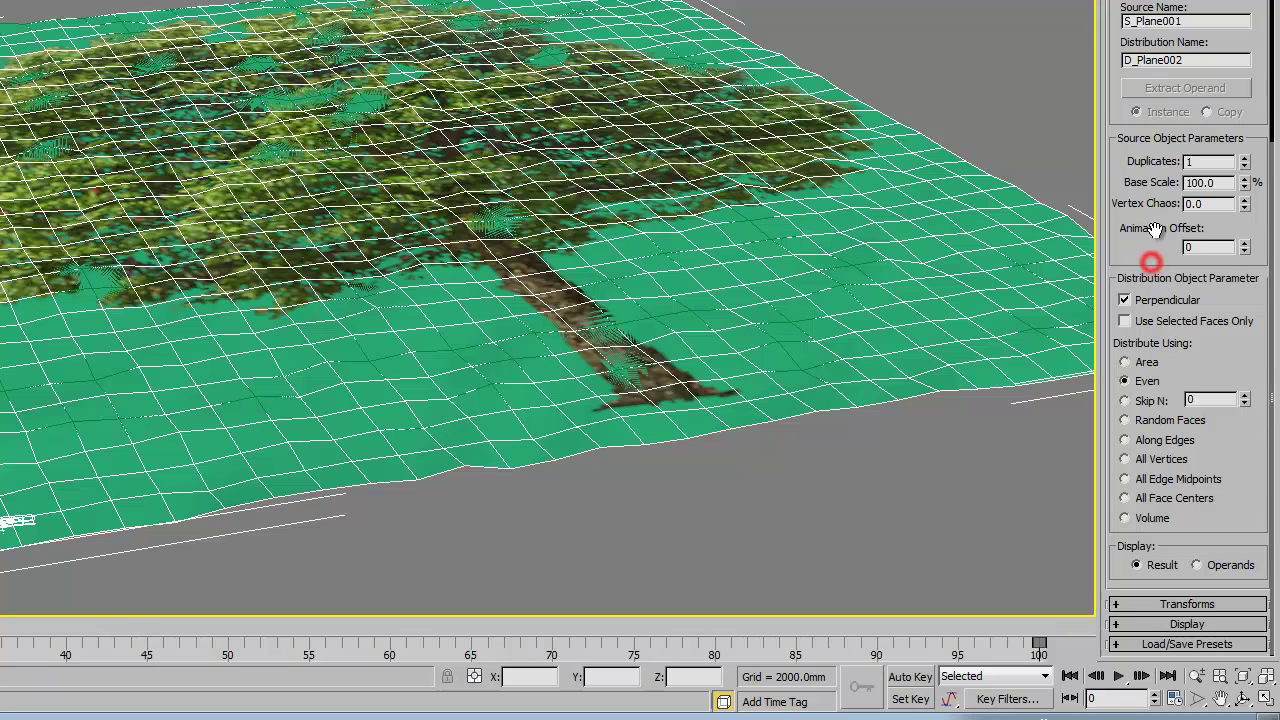
left_click(1123, 300)
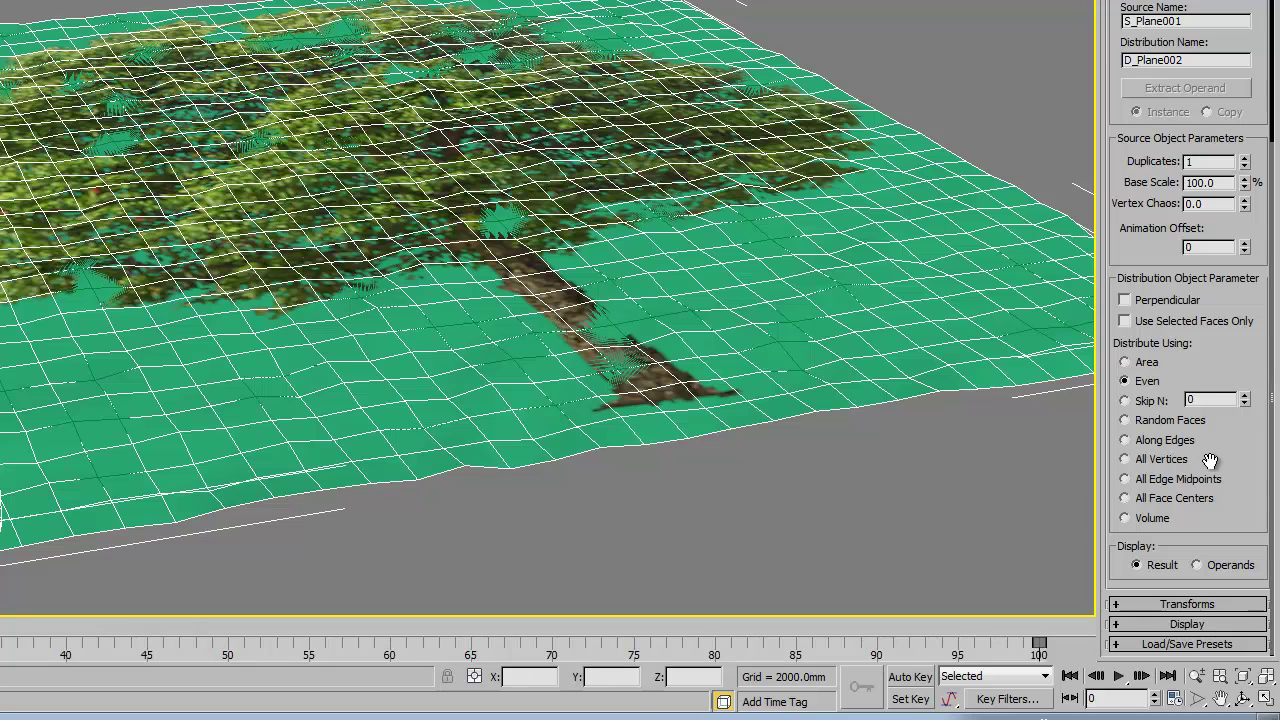
Step: Hide the distribution object in the scatter's display options
left_click_drag(1209, 461, 1215, 382)
left_click(1123, 624)
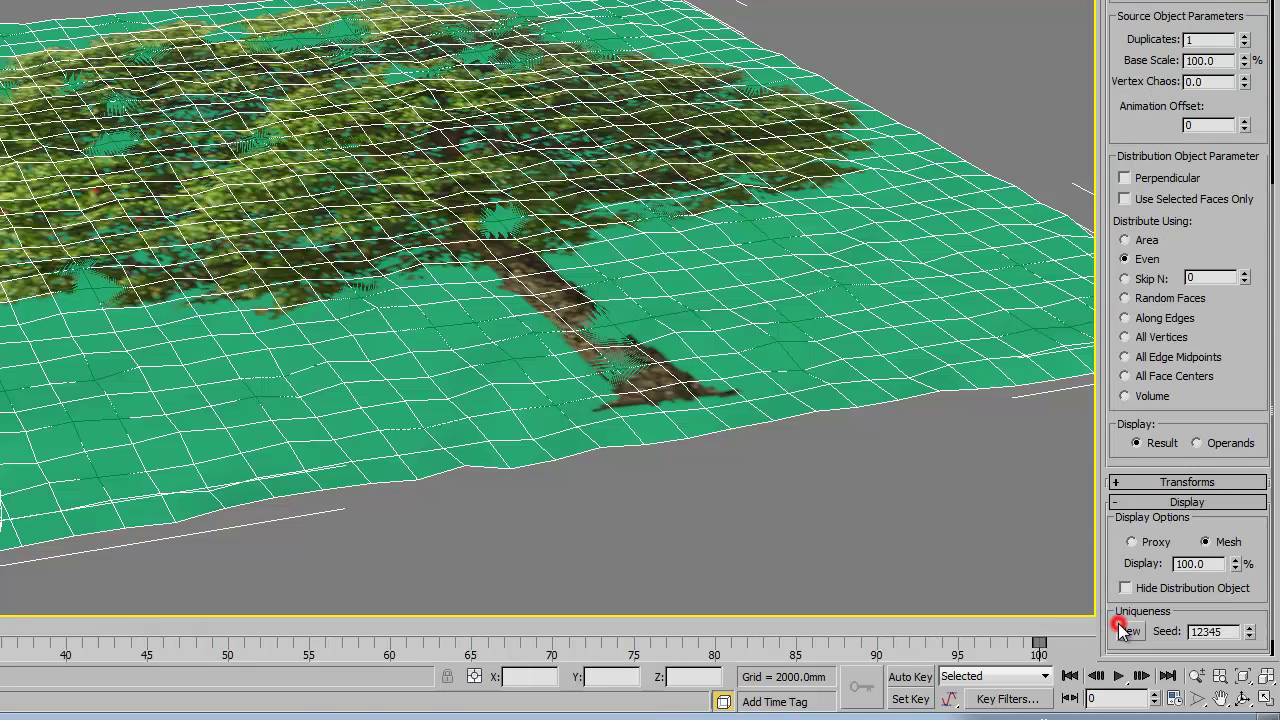
scroll(1125, 600, "down", 3)
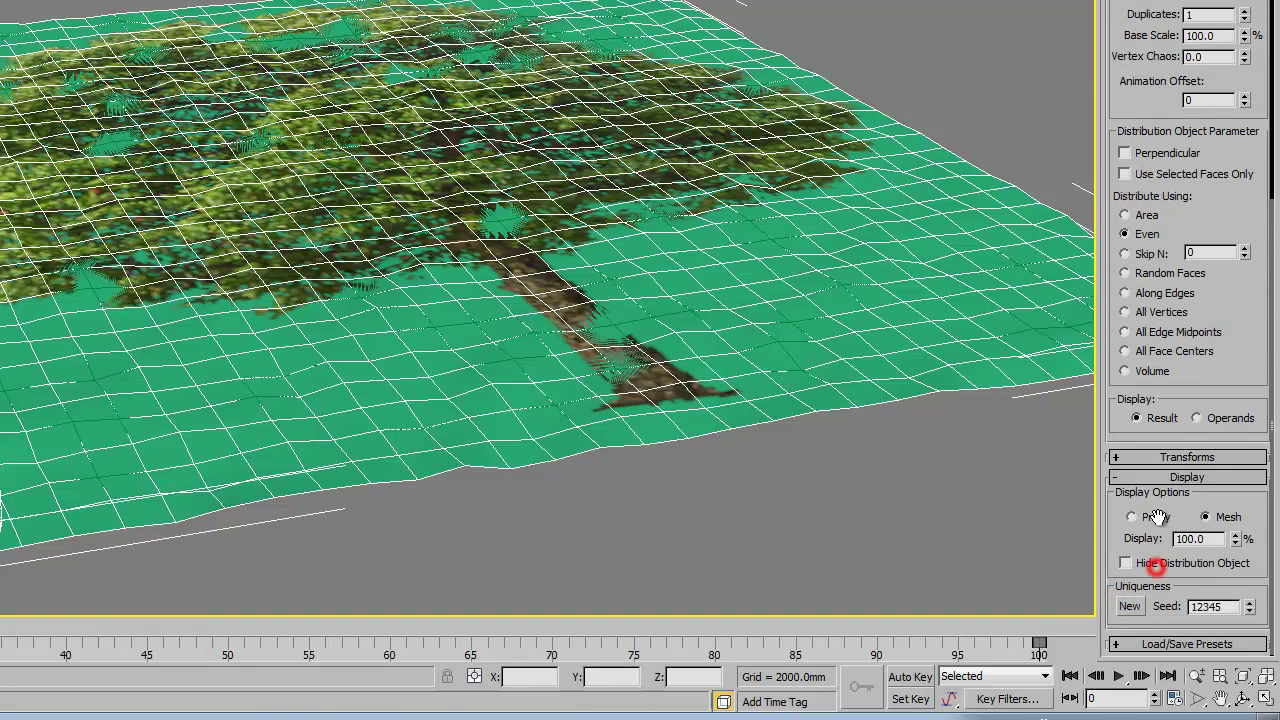
left_click(1126, 565)
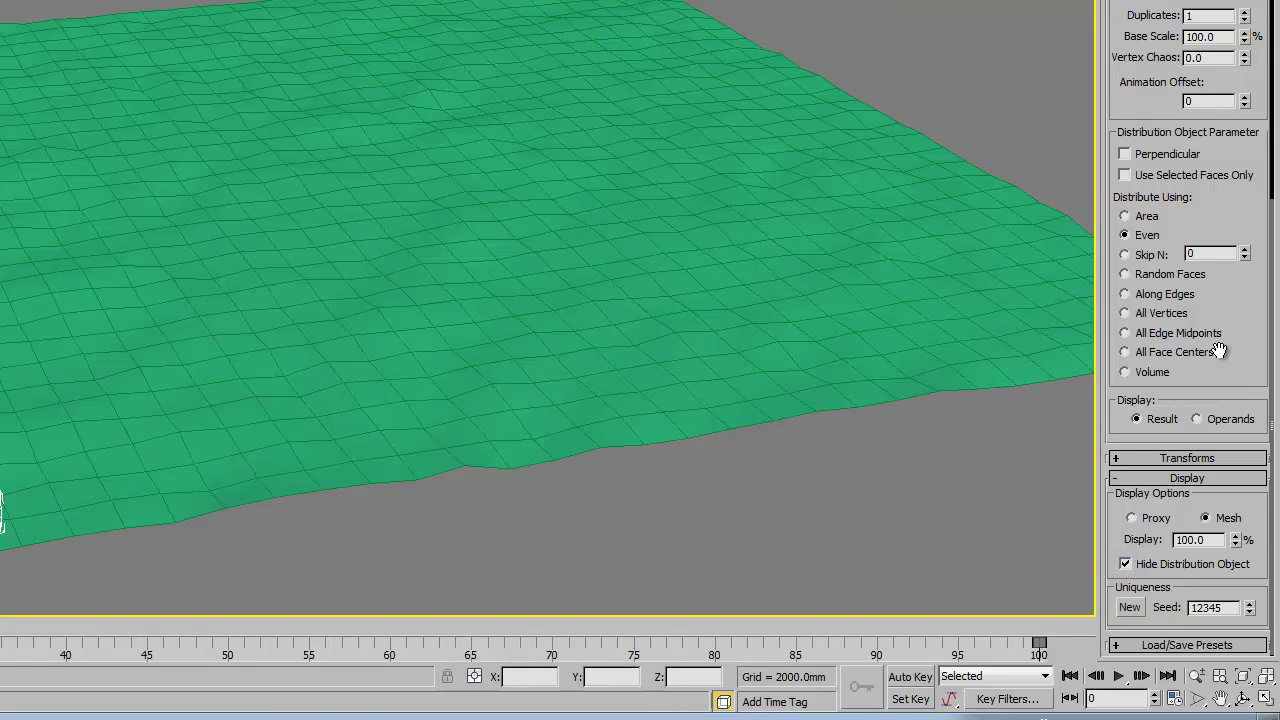
Step: Raise the scatter's duplicates to 76 and distribute the trees by Area
scroll(1140, 349, "up", 3)
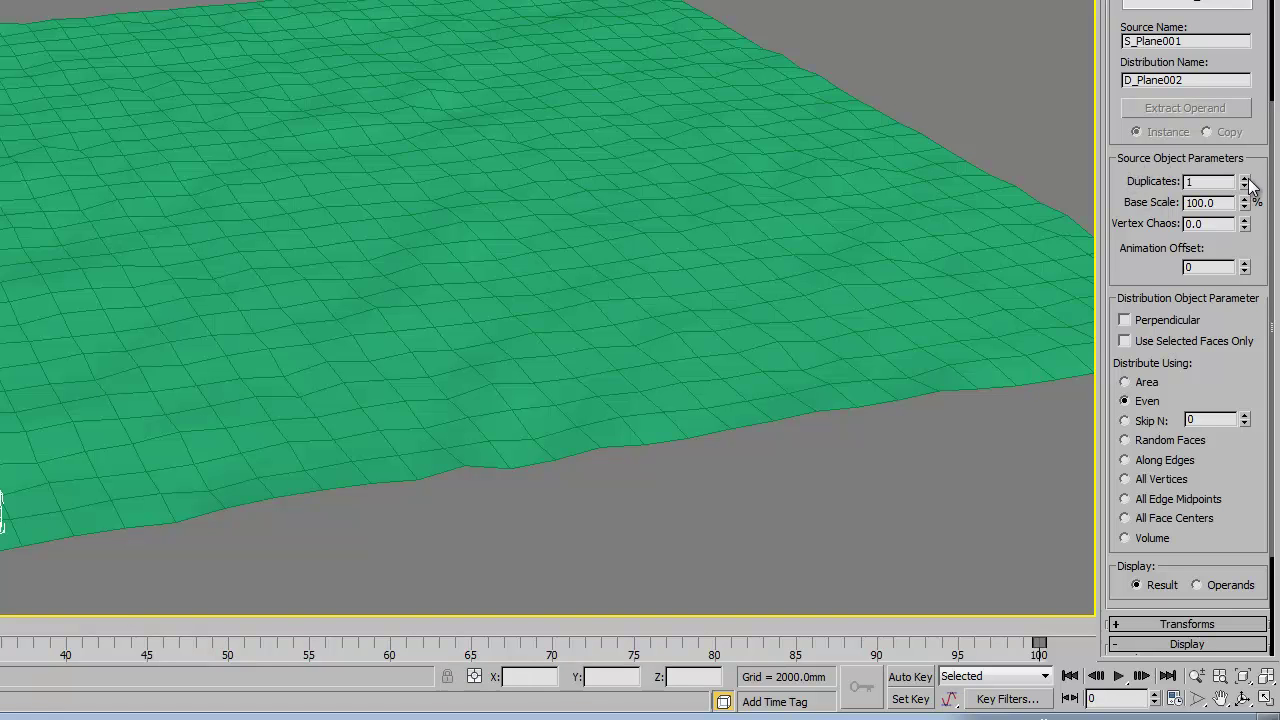
left_click_drag(1247, 183, 1242, 104)
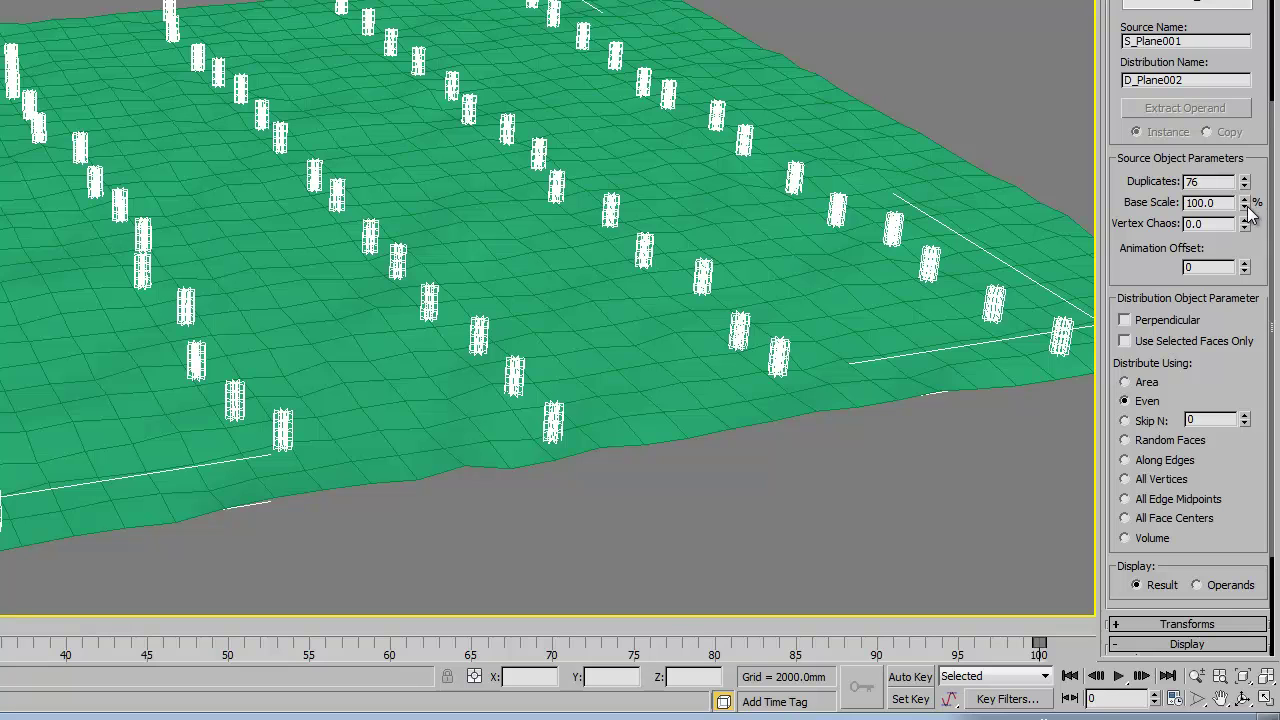
left_click(1125, 382)
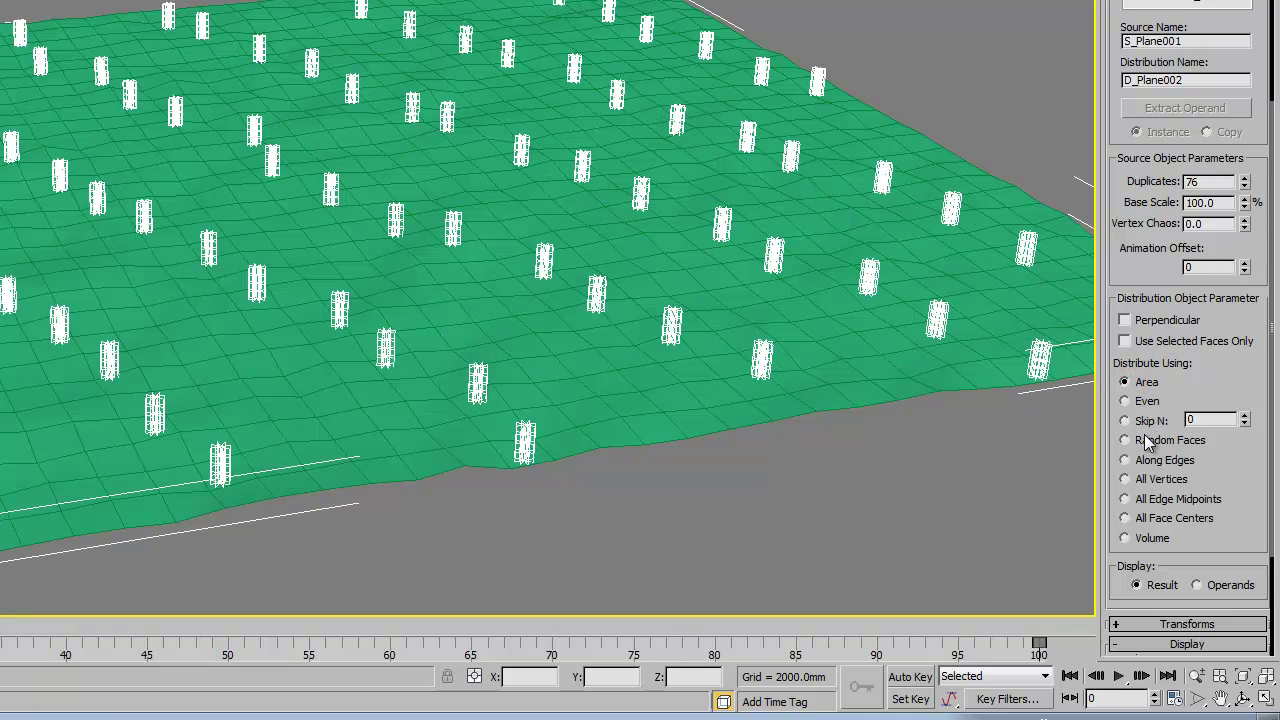
Step: Increase the number of scattered tree duplicates to 112
left_click(1245, 178)
left_click(1245, 178)
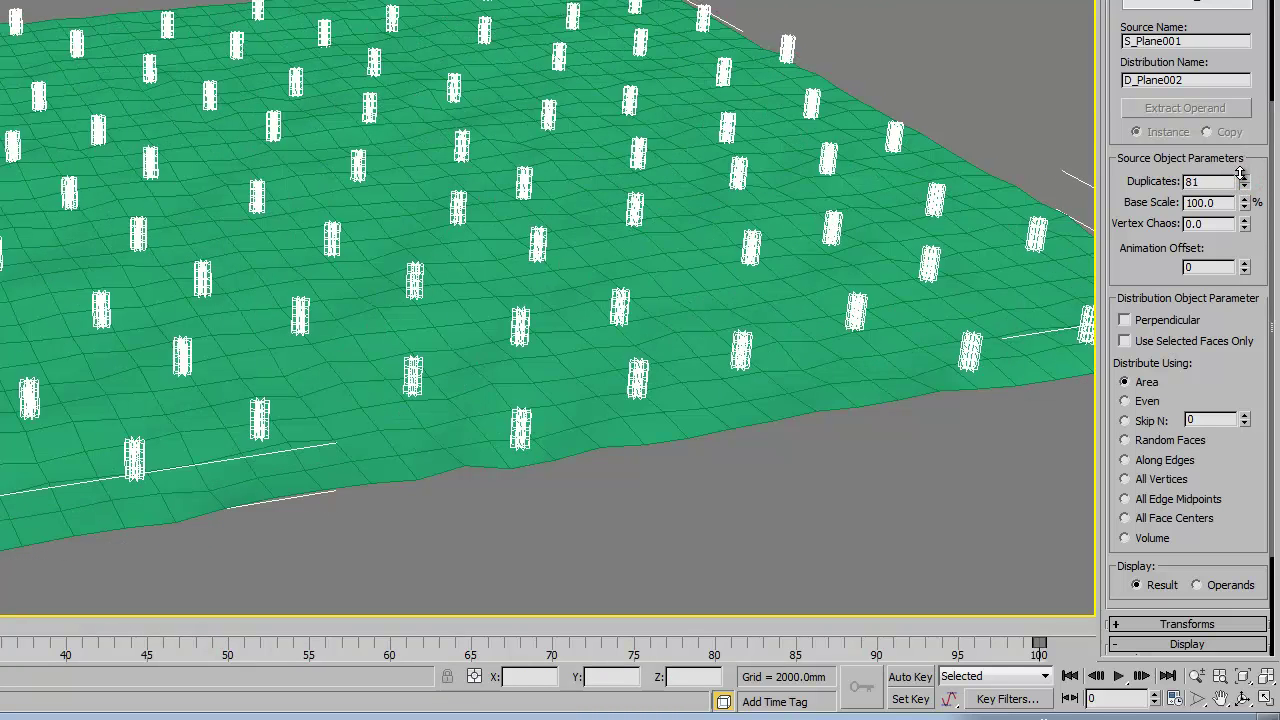
left_click(1245, 178)
left_click_drag(1240, 174, 1231, 140)
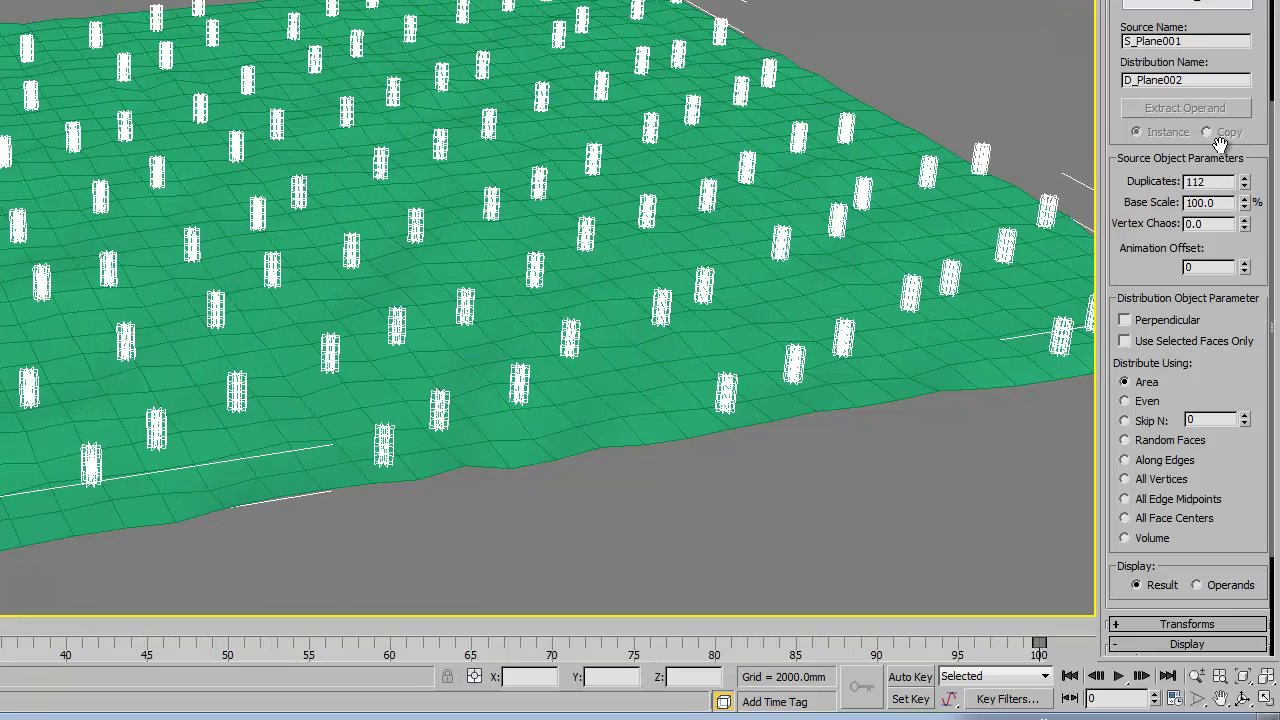
Step: Inspect the scattered trees across the terrain, render the whole perspective view, and close the rendered frame
middle_click_drag(650, 172, 523, 152)
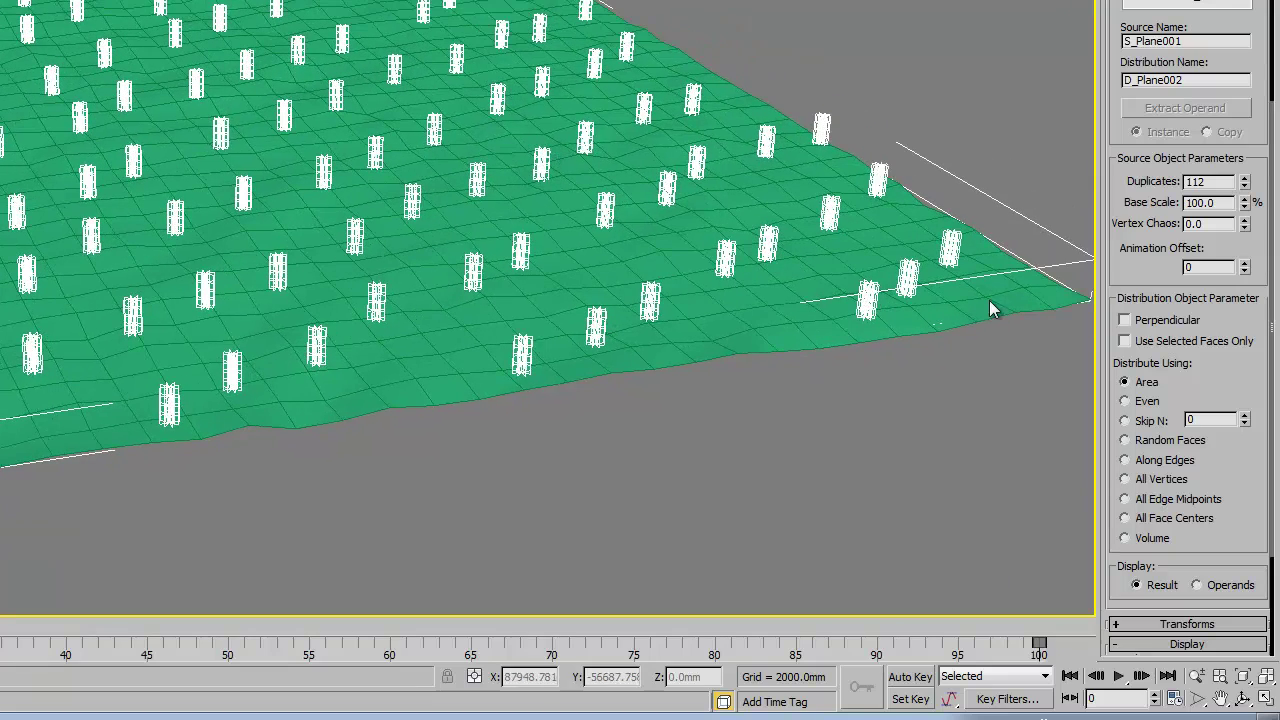
mouse_move(1176, 364)
left_mouse_down()
mouse_move(1183, 254)
mouse_move(1186, 372)
left_mouse_up()
middle_click_drag(507, 245, 437, 250, "alt")
scroll(469, 260, "up", 2)
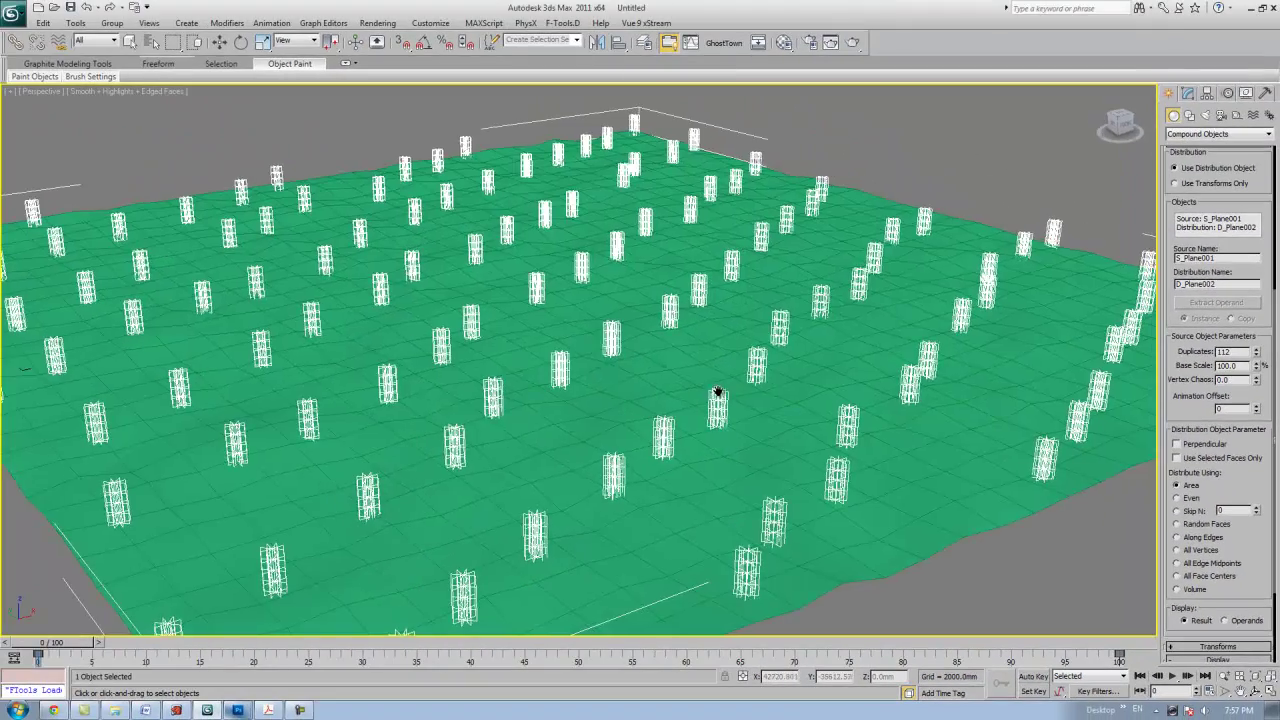
scroll(717, 392, "down", 2)
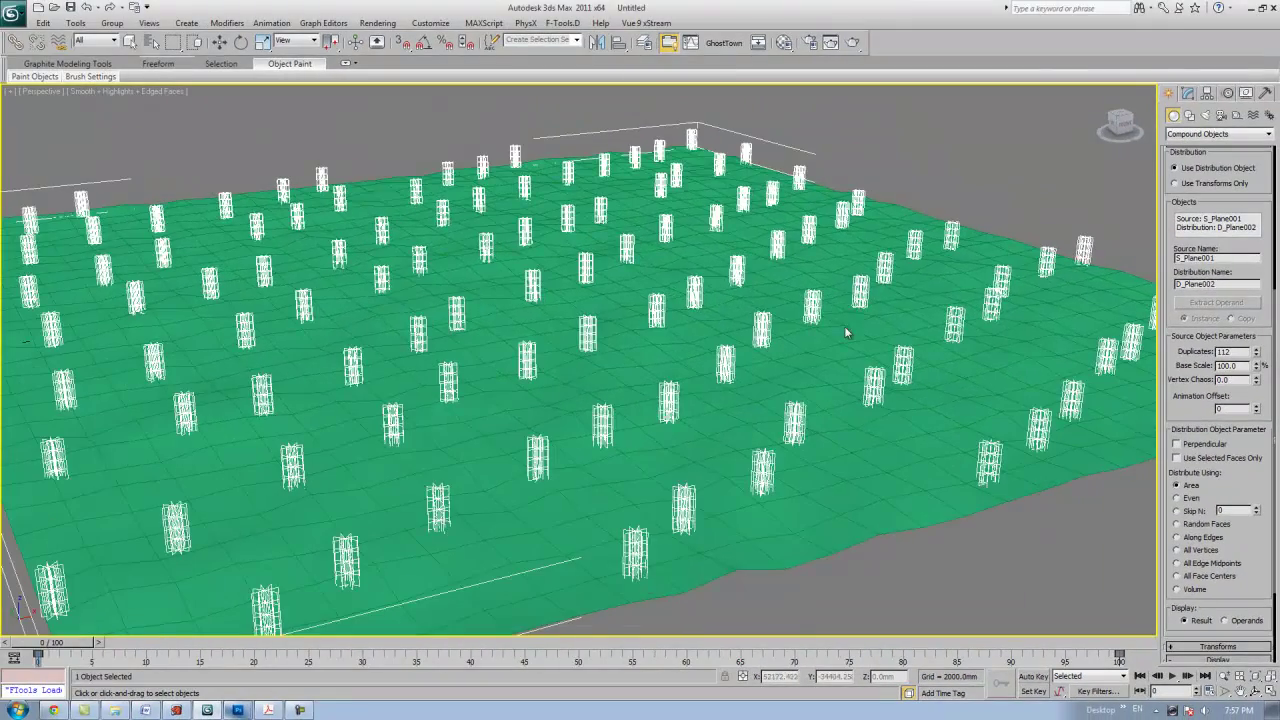
scroll(811, 315, "up", 1)
scroll(854, 200, "up", 3)
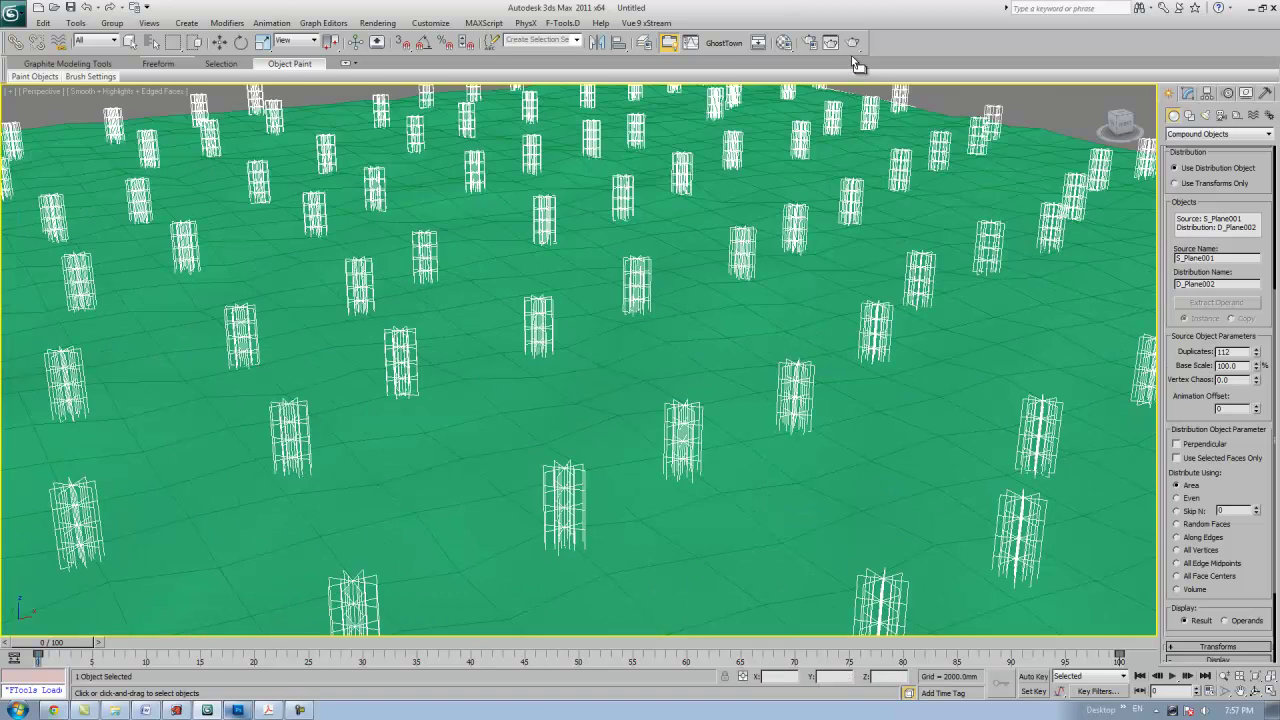
scroll(854, 103, "down", 4)
scroll(850, 125, "up", 2)
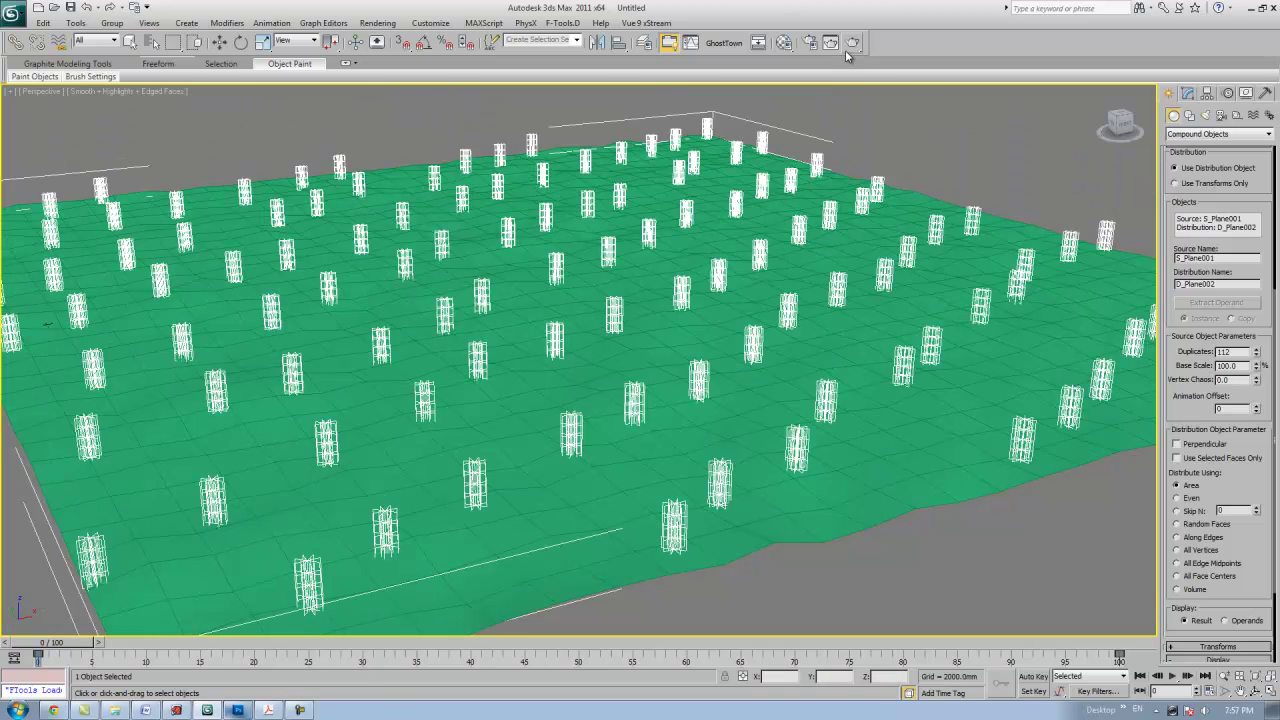
left_click(849, 44)
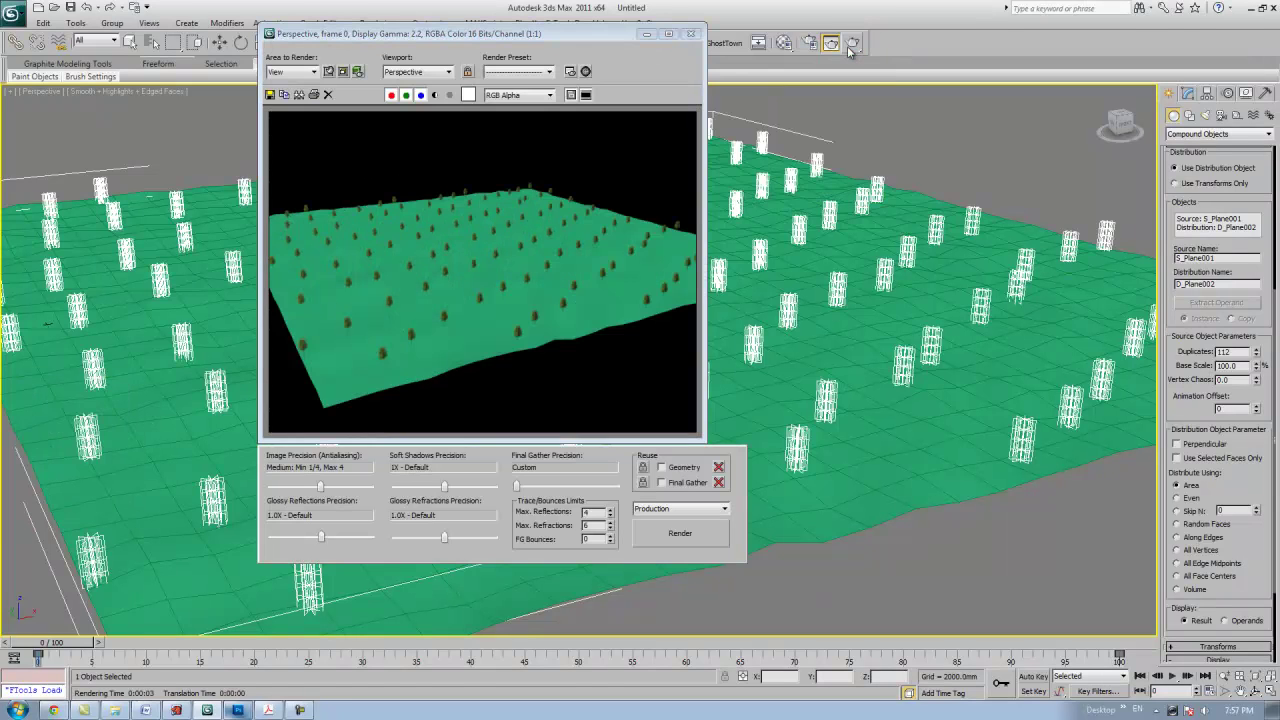
left_click(690, 34)
Step: Render a low, close-up perspective view among the scattered trees
middle_click_drag(825, 339, 774, 386, "alt")
scroll(808, 330, "up", 4)
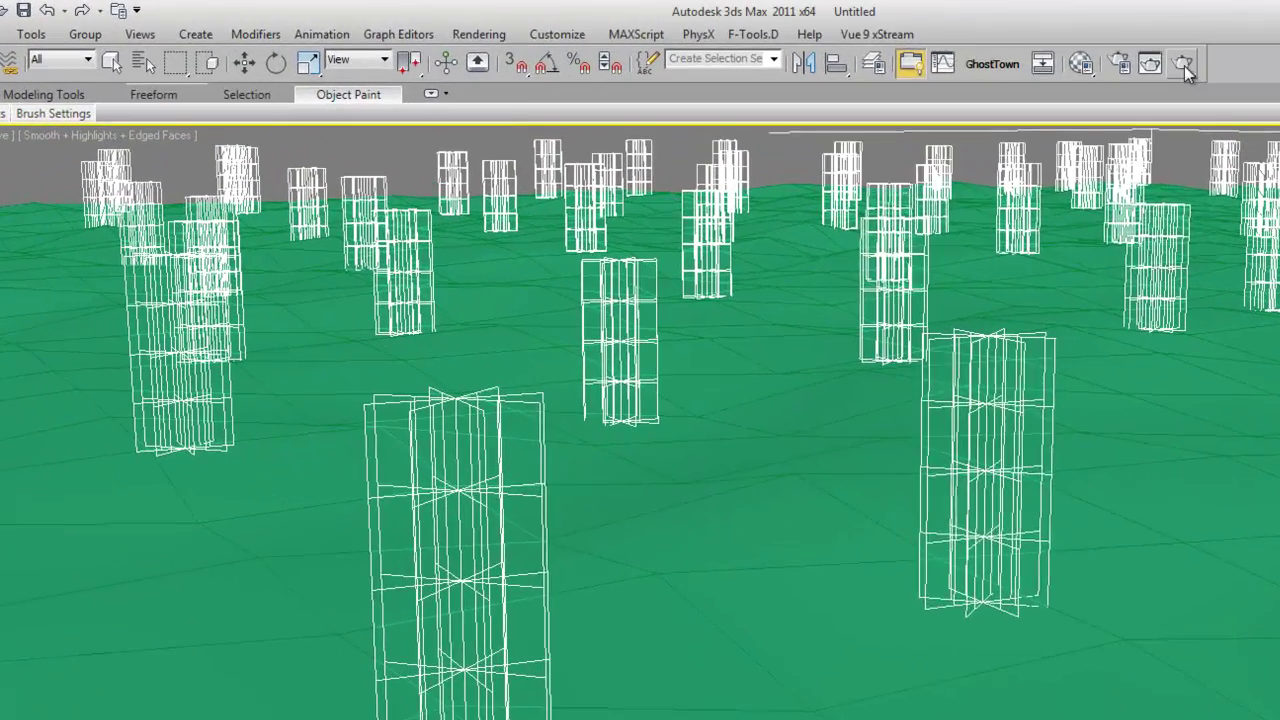
left_click(1184, 66)
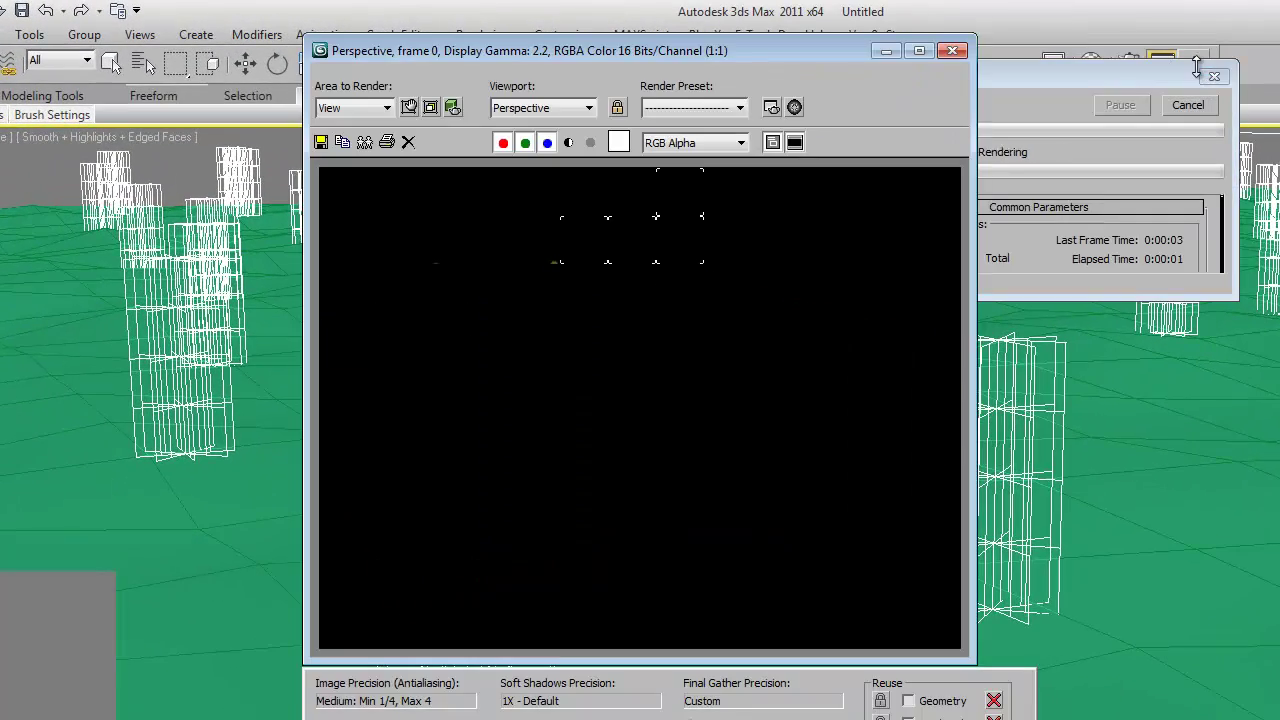